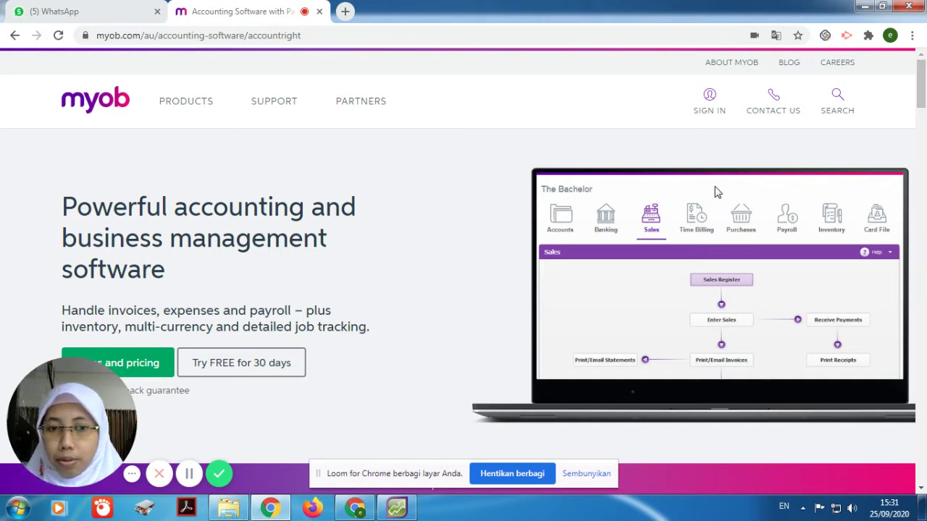
Step: Switch to AccountRight Plus and move the Pabrik Tempe Sejahtera Command Centre window closer to the middle of the workspace
{"action": "left_click", "coordinate": [402, 513]}
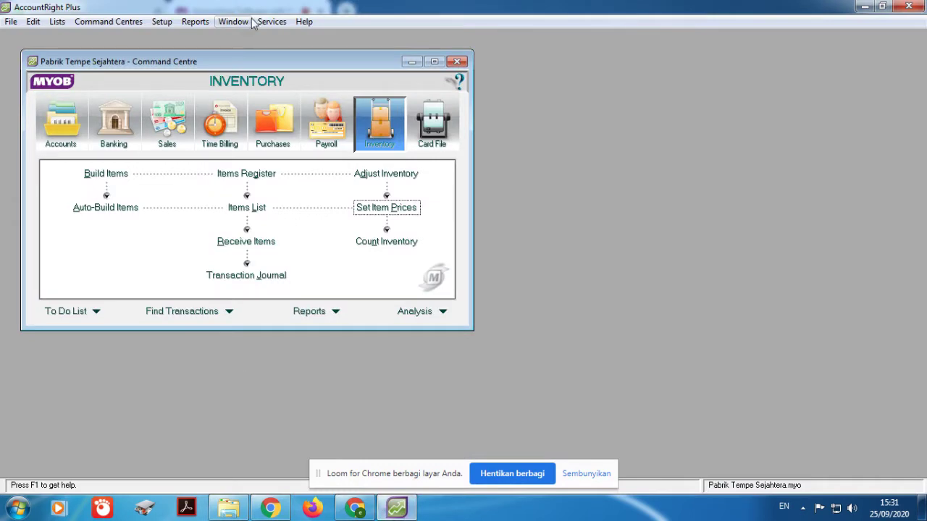
{"action": "left_click_drag", "start_coordinate": [239, 65], "coordinate": [401, 90]}
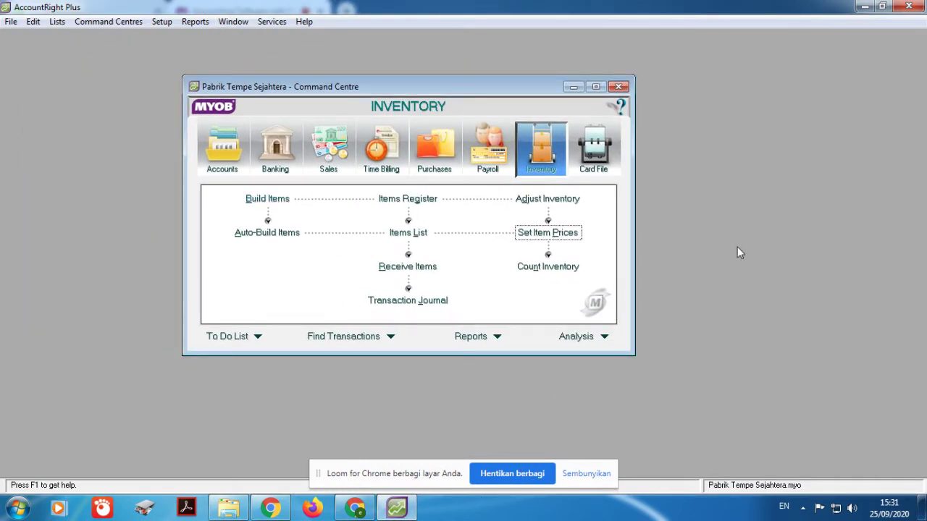
{"action": "left_click", "coordinate": [604, 474]}
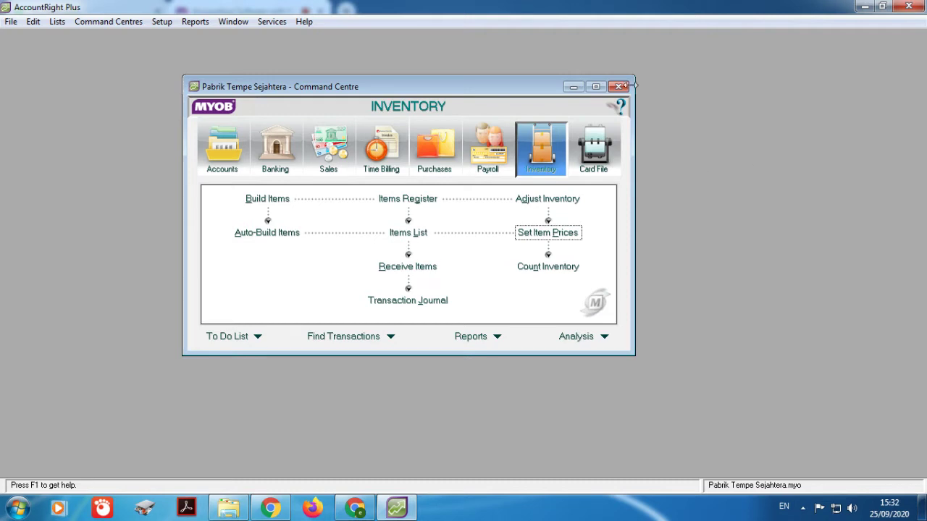
Step: Look through the functions offered in the Banking, Sales, Purchases and Accounts command centres
{"action": "left_click", "coordinate": [277, 165]}
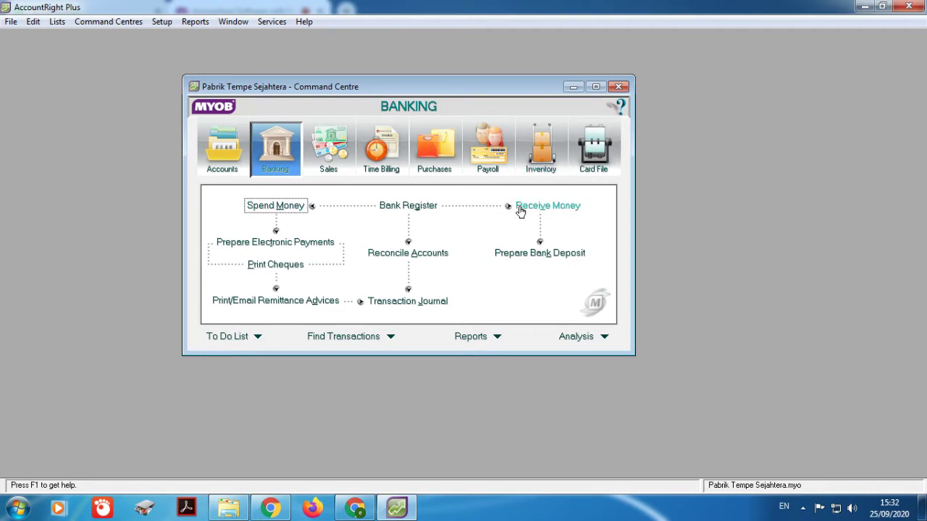
{"action": "left_click", "coordinate": [330, 157]}
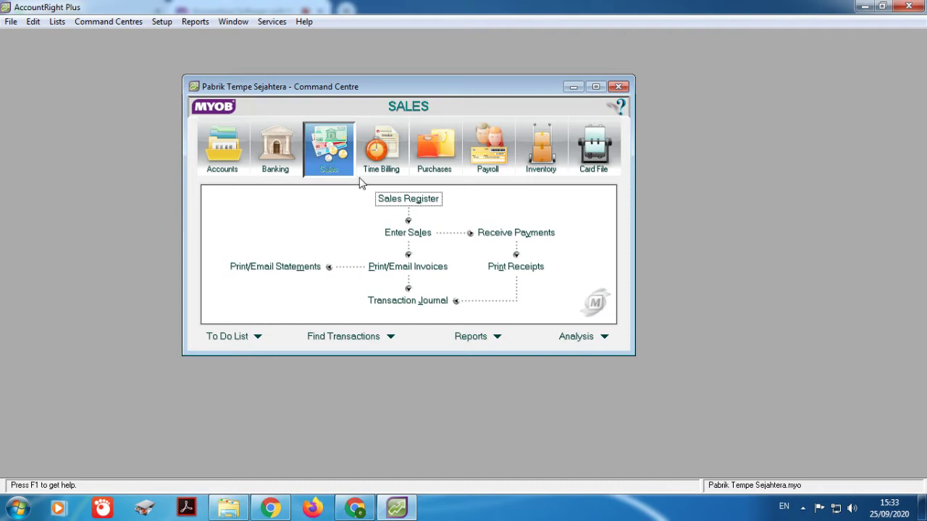
{"action": "left_click", "coordinate": [446, 161]}
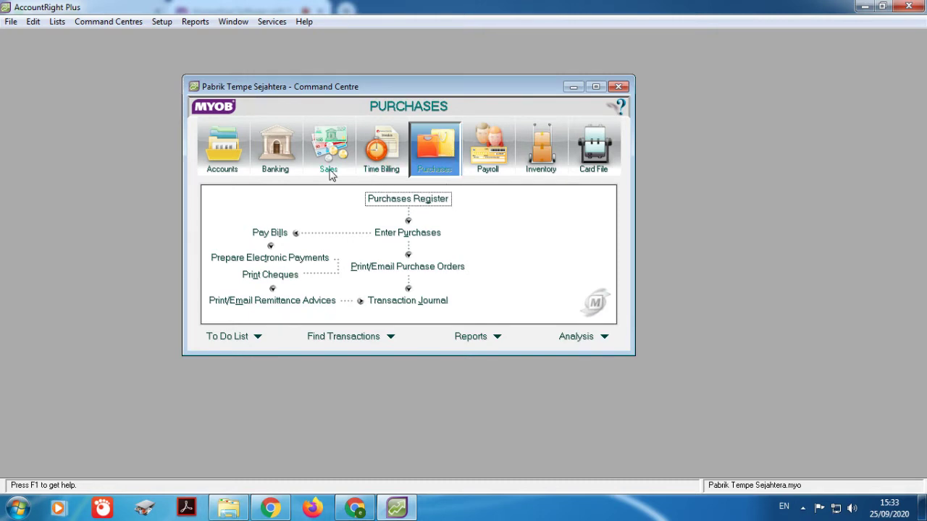
{"action": "left_click", "coordinate": [209, 158]}
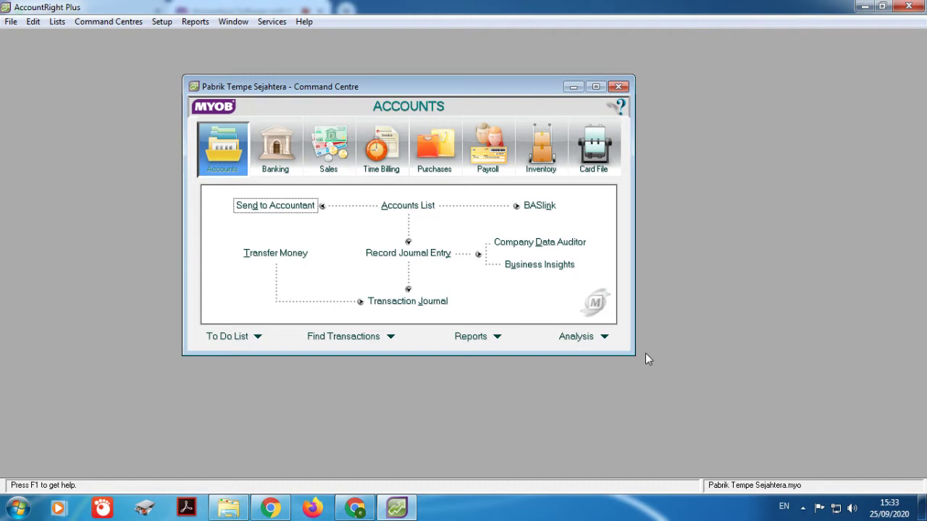
Step: Open a new Spend Money transaction from Banking and pay it from account 1-1100 Kas Ditangan
{"action": "left_click", "coordinate": [278, 157]}
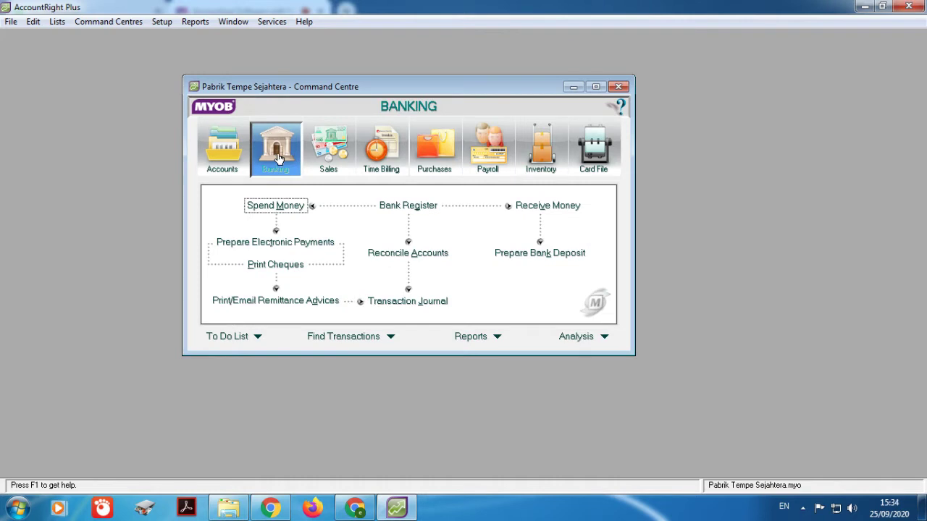
{"action": "left_click", "coordinate": [275, 207]}
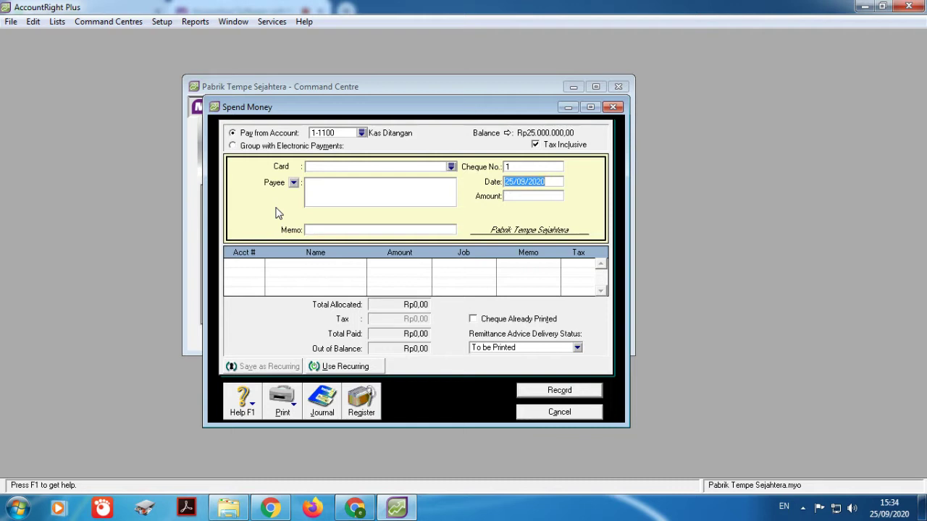
{"action": "left_click", "coordinate": [361, 134]}
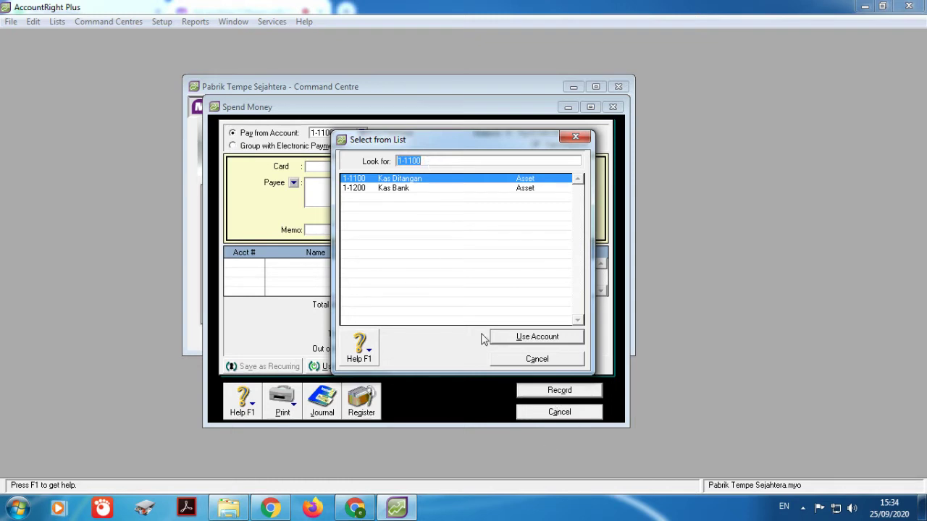
{"action": "left_click", "coordinate": [411, 180]}
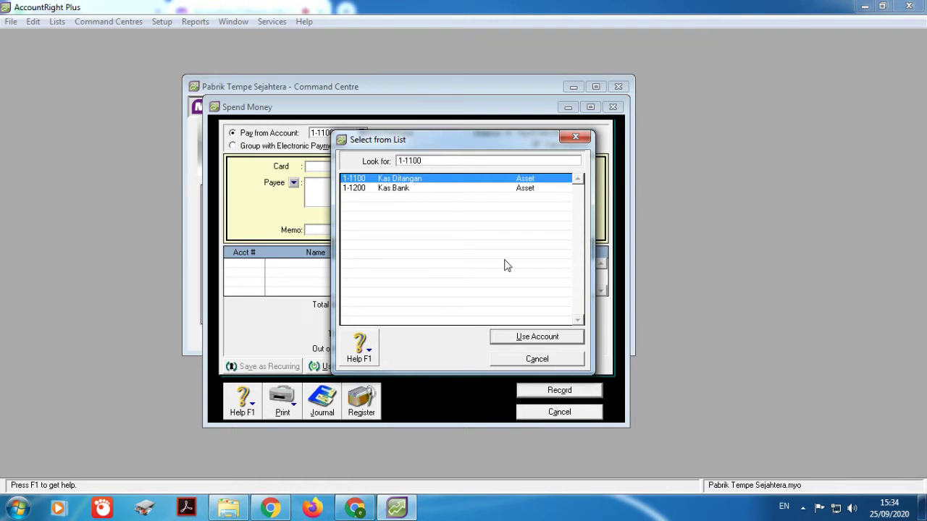
{"action": "left_click", "coordinate": [543, 338]}
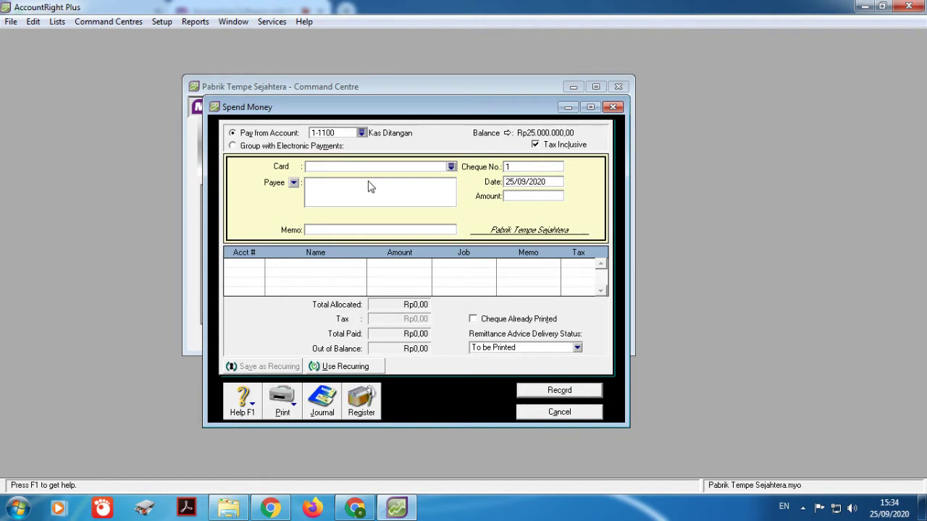
Step: Create a new card of type Employee with last name Karyawan and card ID E001
{"action": "left_click", "coordinate": [451, 167]}
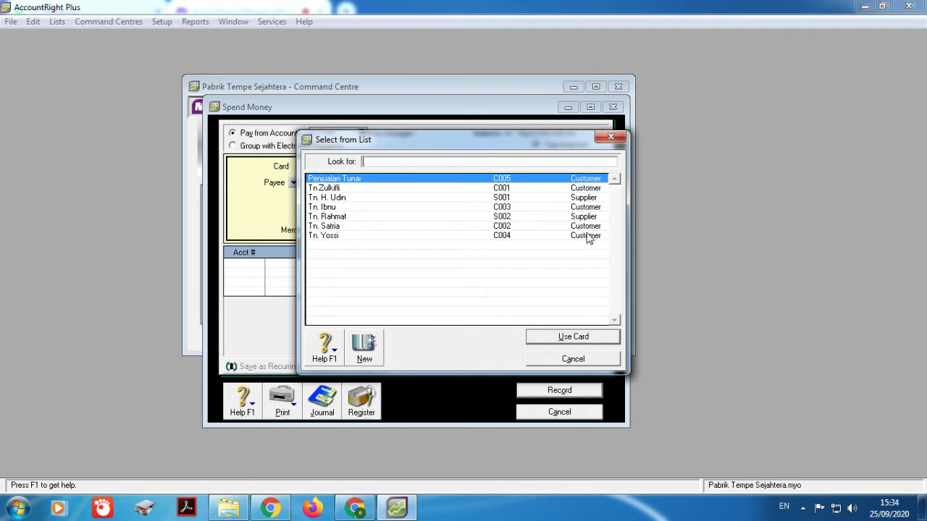
{"action": "left_click", "coordinate": [363, 350]}
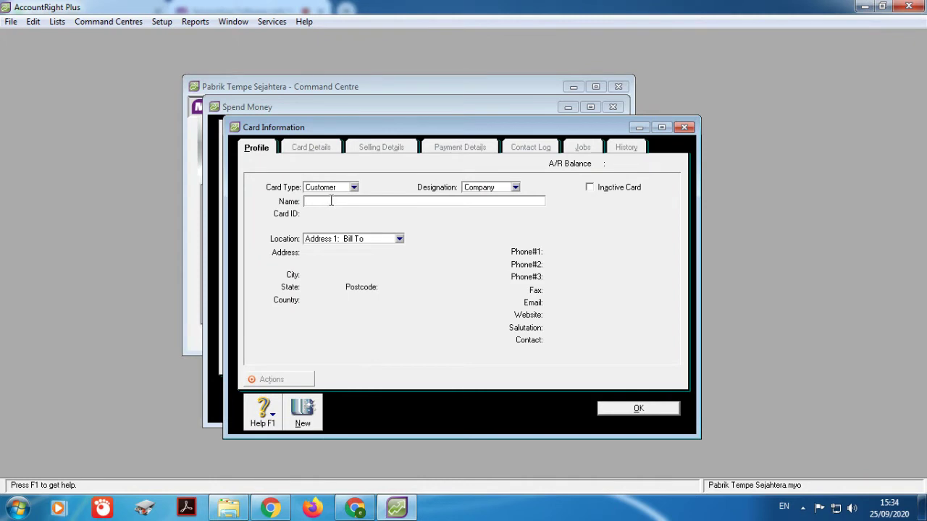
{"action": "type", "text": "Karyawan"}
{"action": "left_click", "coordinate": [354, 187]}
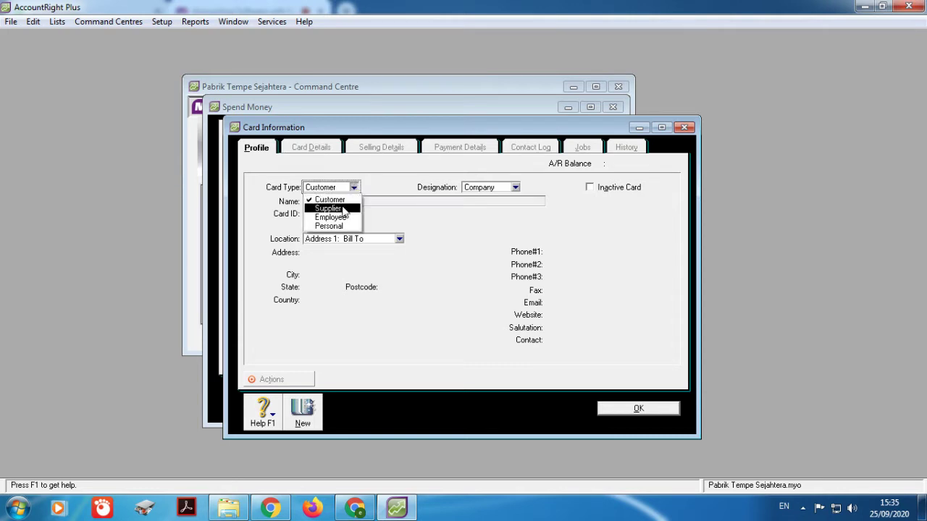
{"action": "left_click", "coordinate": [340, 218]}
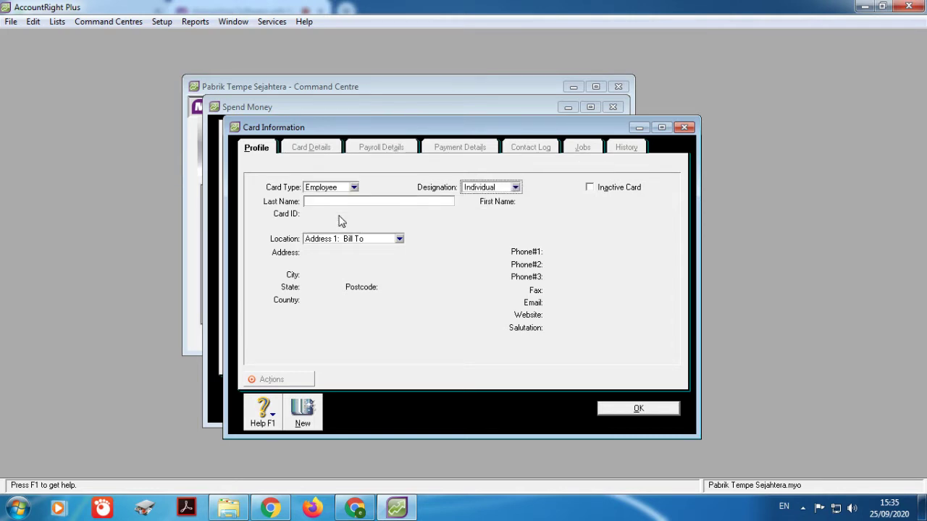
{"action": "double_click", "coordinate": [340, 202]}
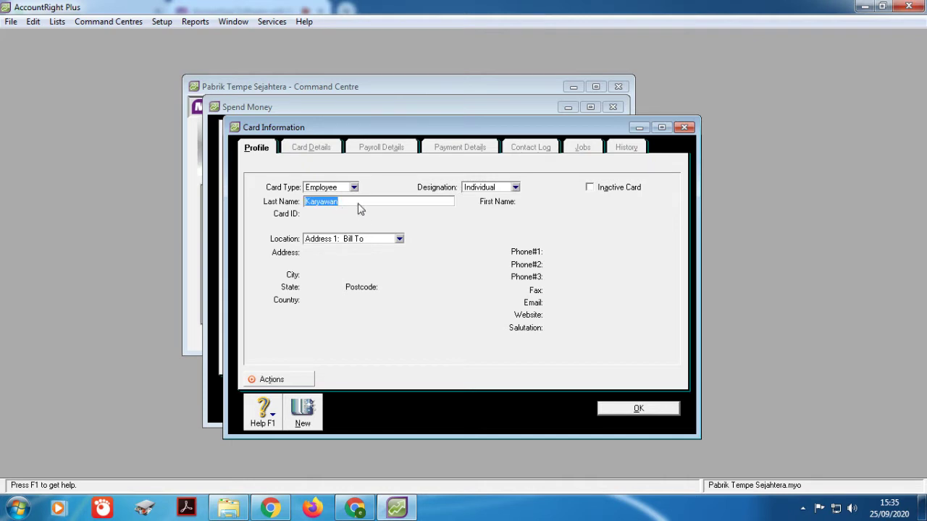
{"action": "key", "text": "Tab"}
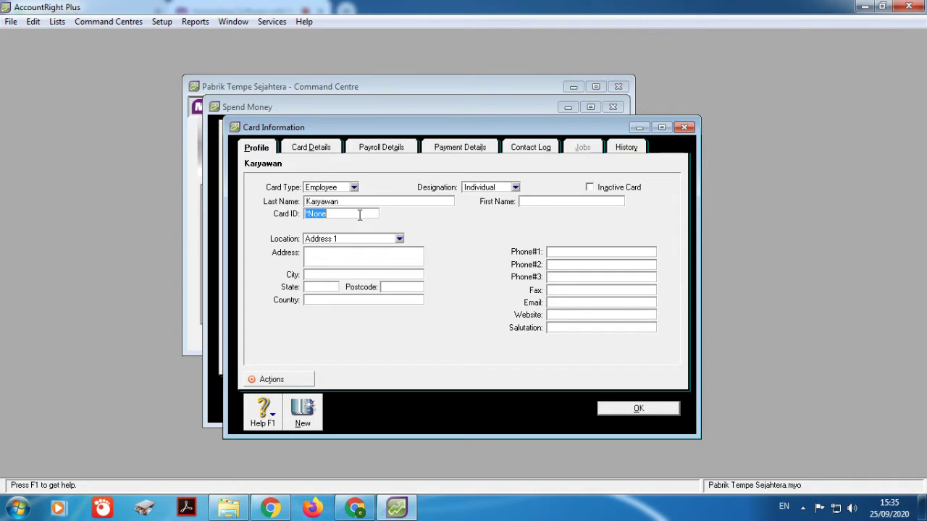
{"action": "type", "text": "E001"}
{"action": "left_click", "coordinate": [640, 410]}
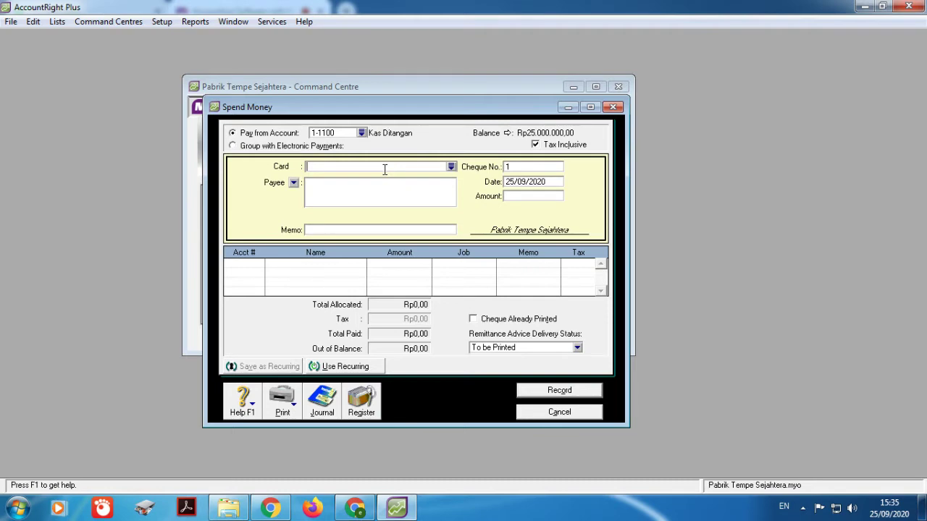
Step: Choose the Karyawan employee card as the recipient of the payment
{"action": "left_click", "coordinate": [450, 168]}
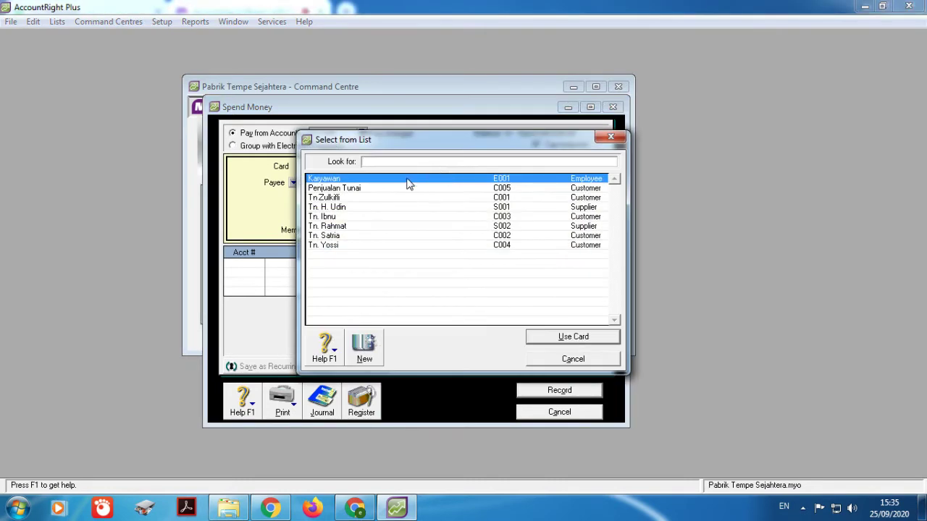
{"action": "left_click", "coordinate": [364, 181]}
{"action": "left_click", "coordinate": [591, 339]}
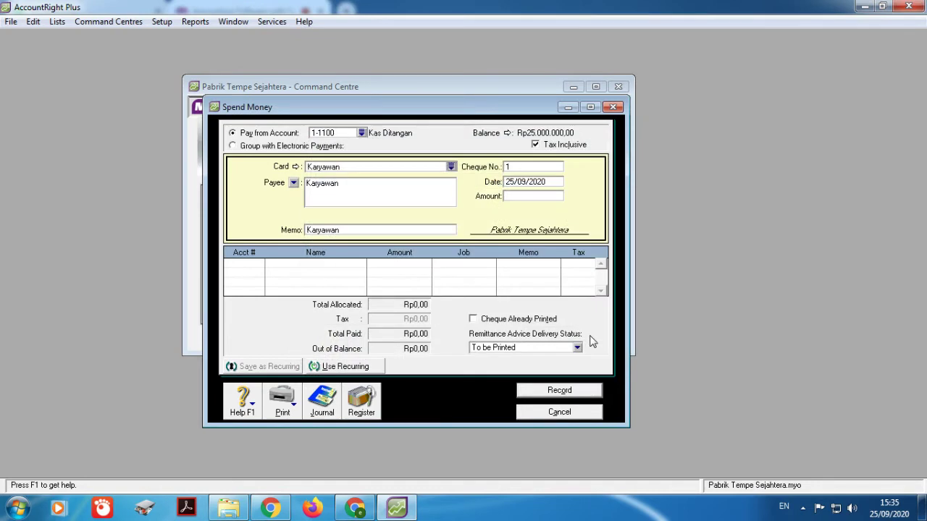
Step: Set the payment's cheque number to BKK 09-1, the date to 01/09/2012 and the amount to Rp3.000.000,00
{"action": "left_click", "coordinate": [535, 168]}
{"action": "type", "text": "BKK 09-1"}
{"action": "left_click", "coordinate": [548, 181]}
{"action": "type", "text": "01/09/2012"}
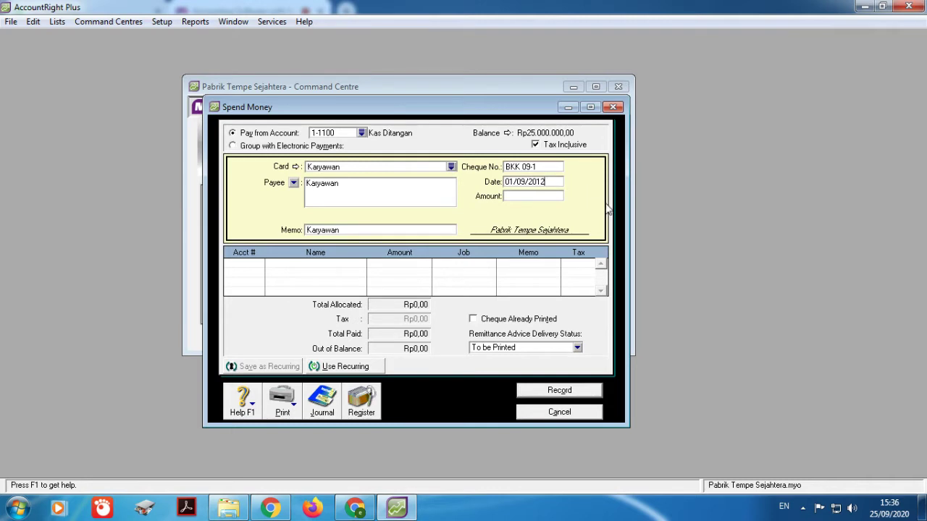
{"action": "left_click", "coordinate": [542, 196]}
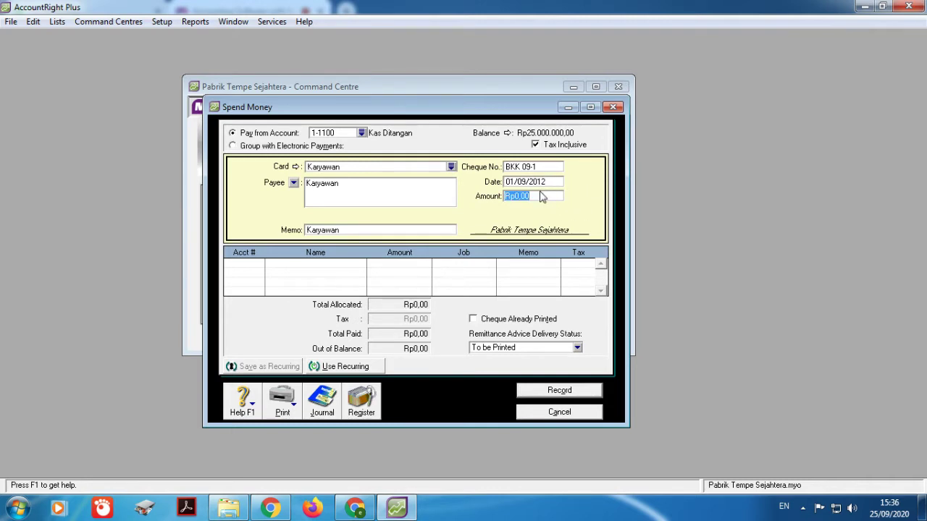
{"action": "type", "text": "3000000"}
Step: Allocate the full payment amount to expense account 6-1200 Beban Gaji Administrasi
{"action": "left_click", "coordinate": [248, 265]}
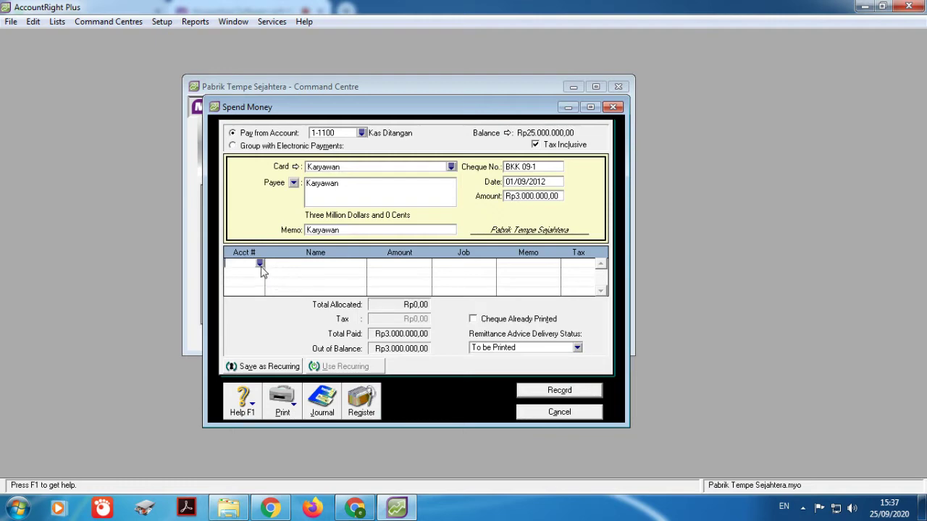
{"action": "left_click", "coordinate": [260, 263]}
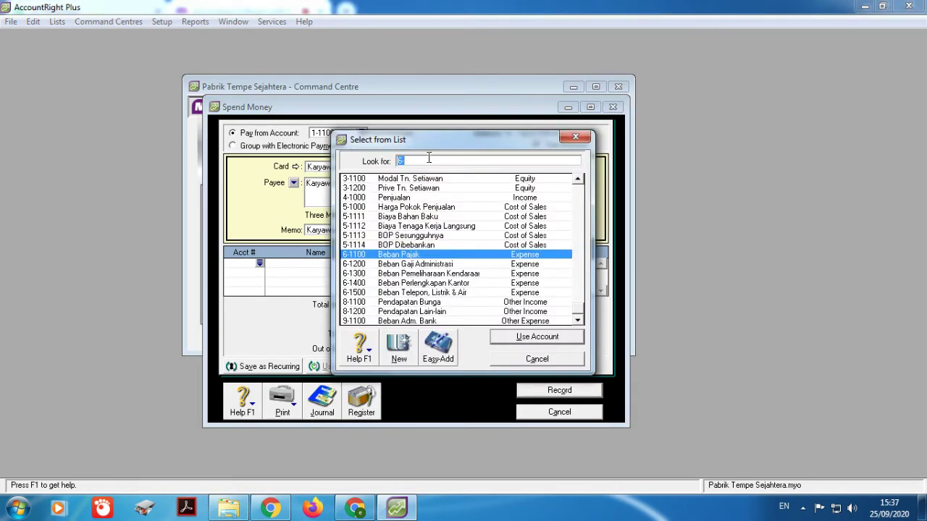
{"action": "type", "text": "6-"}
{"action": "left_click", "coordinate": [420, 265]}
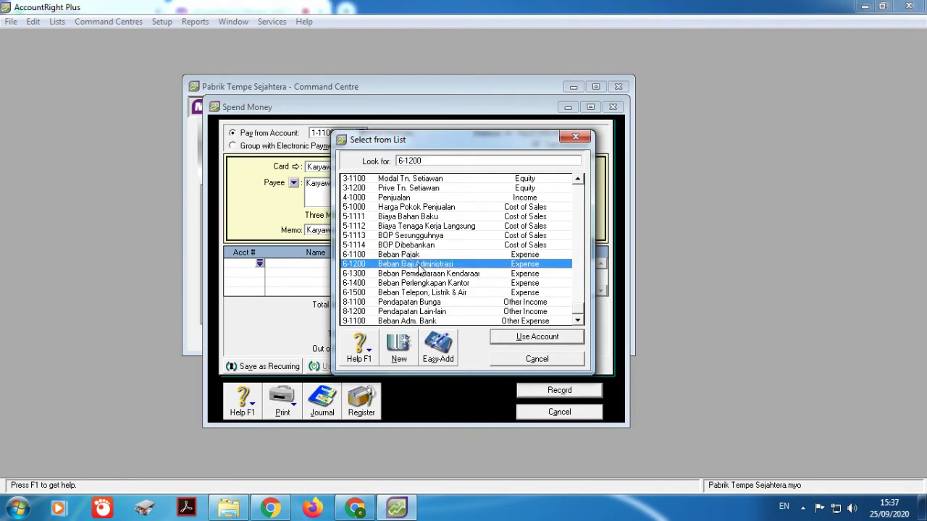
{"action": "left_click", "coordinate": [548, 340]}
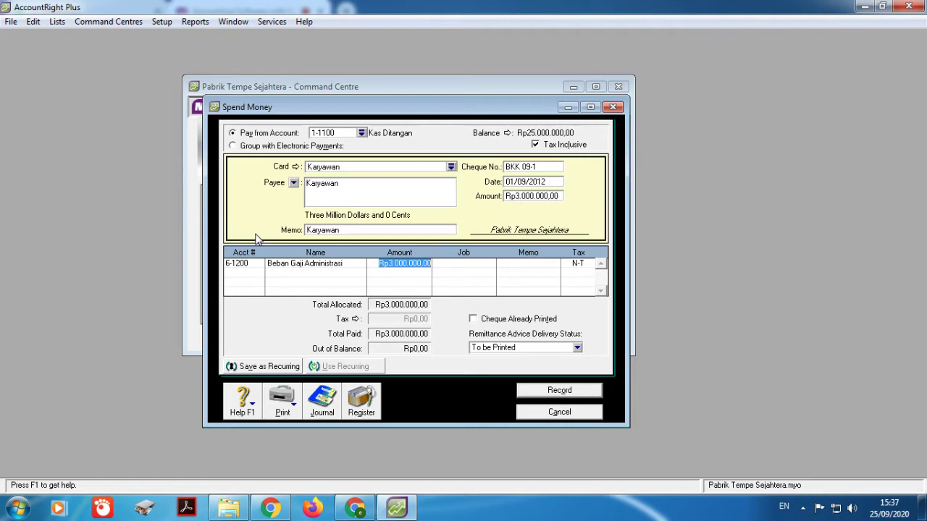
Step: Change the memo to "Gaji Karyawan bln Agustus 2012", record the payment and close the Spend Money window
{"action": "left_click", "coordinate": [307, 230]}
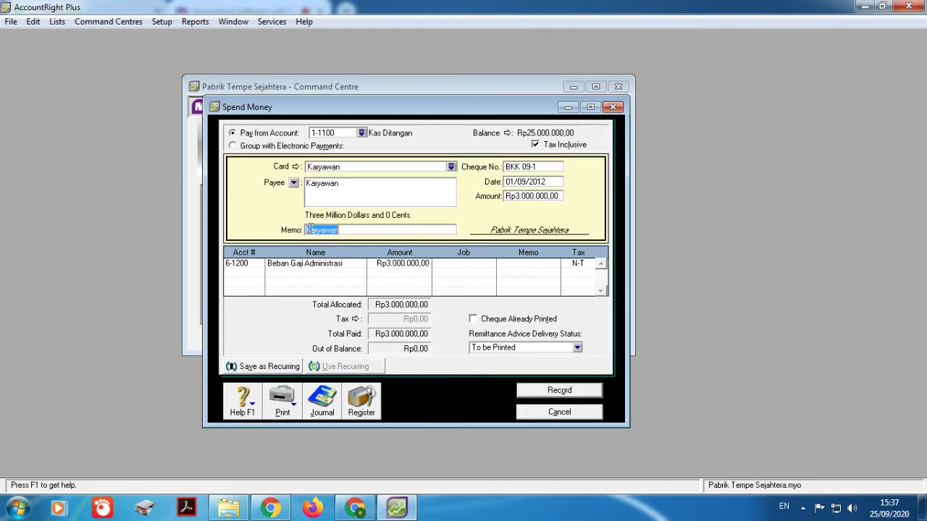
{"action": "left_click", "coordinate": [307, 230]}
{"action": "type", "text": "Gaji"}
{"action": "left_click", "coordinate": [364, 230]}
{"action": "type", "text": "bln Agustus"}
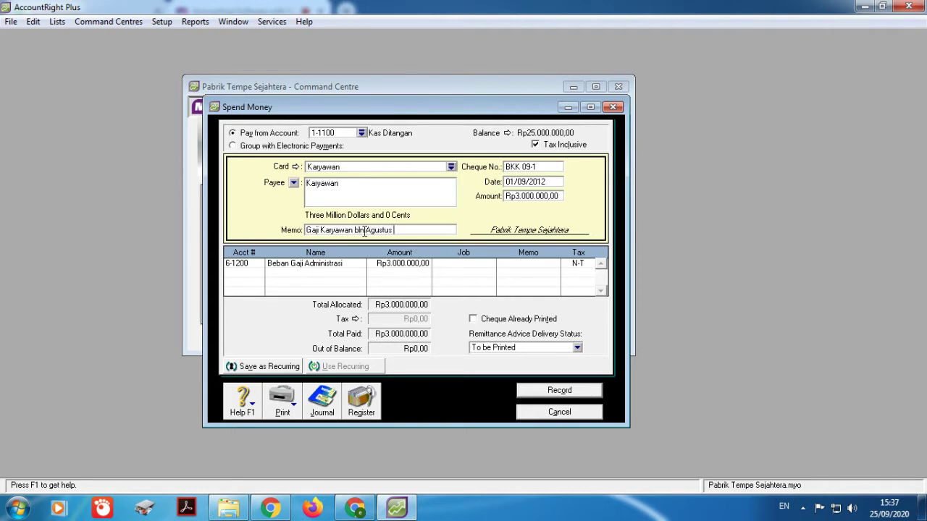
{"action": "type", "text": " 2012"}
{"action": "left_click", "coordinate": [559, 391]}
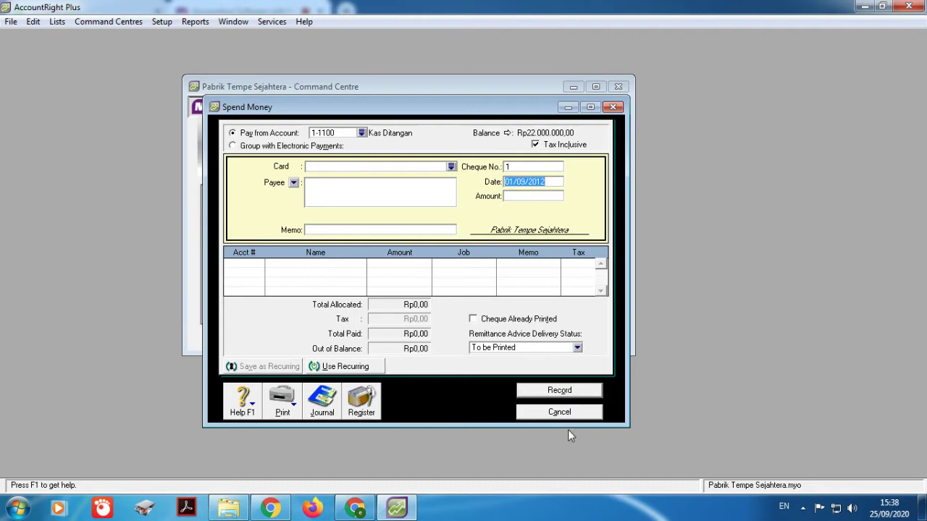
{"action": "left_click", "coordinate": [613, 107]}
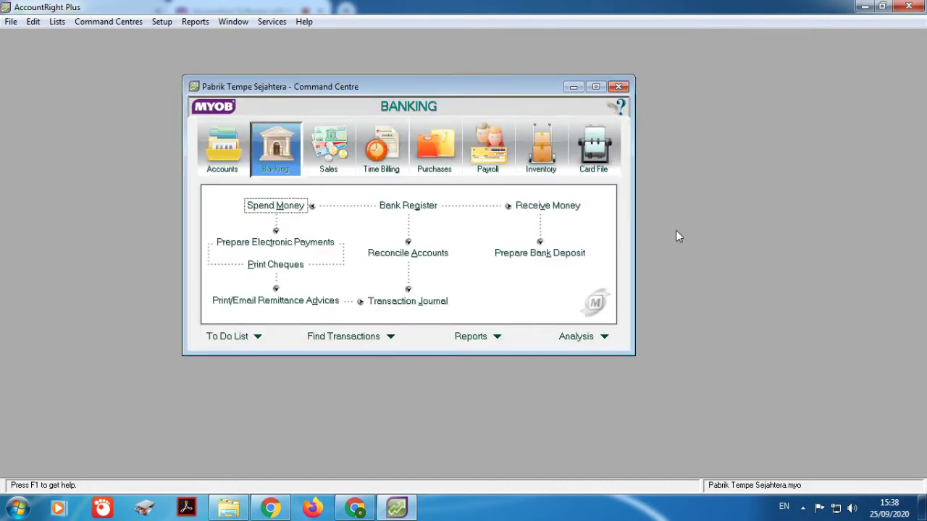
Step: Open a new sales entry and check the available sale types, keeping it as an Invoice
{"action": "left_click", "coordinate": [330, 158]}
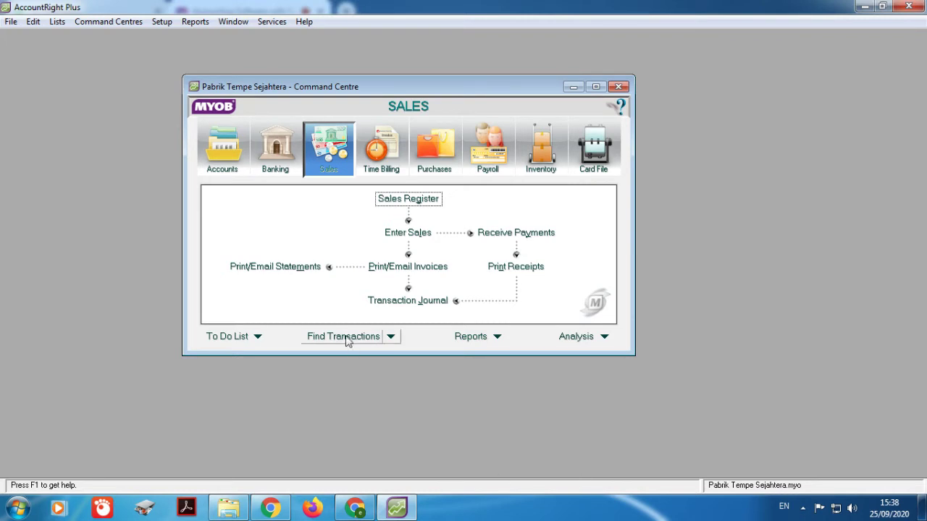
{"action": "left_click", "coordinate": [391, 236]}
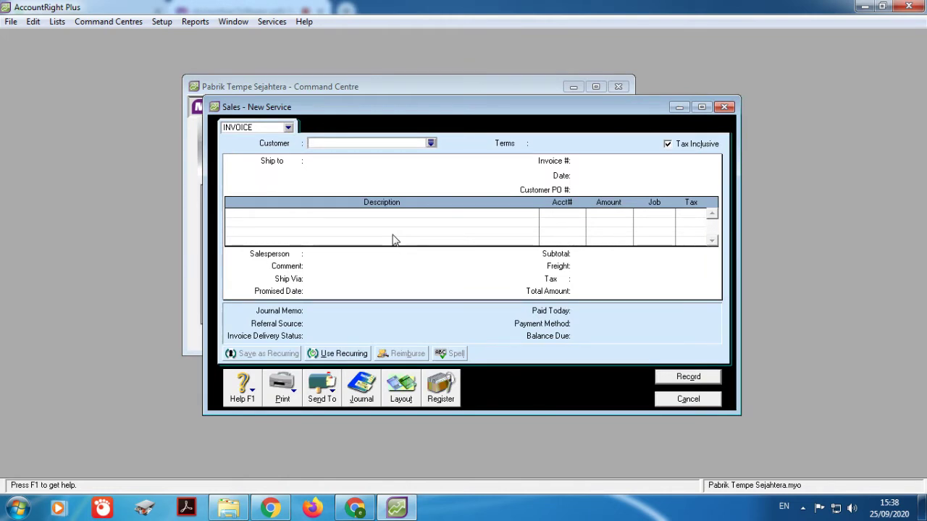
{"action": "left_click", "coordinate": [289, 129]}
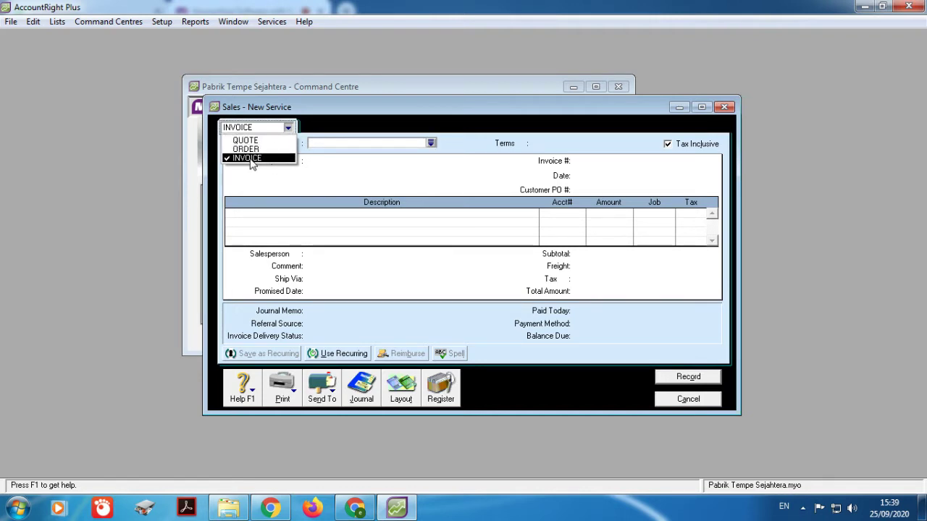
{"action": "left_click", "coordinate": [346, 176]}
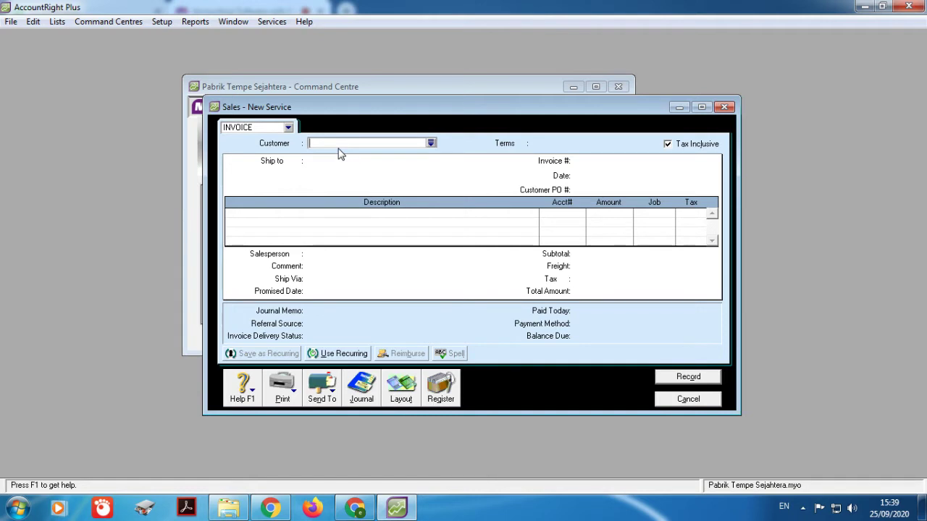
Step: Set the invoice's customer to Penjualan Tunai and turn off tax-inclusive pricing
{"action": "left_click", "coordinate": [431, 144]}
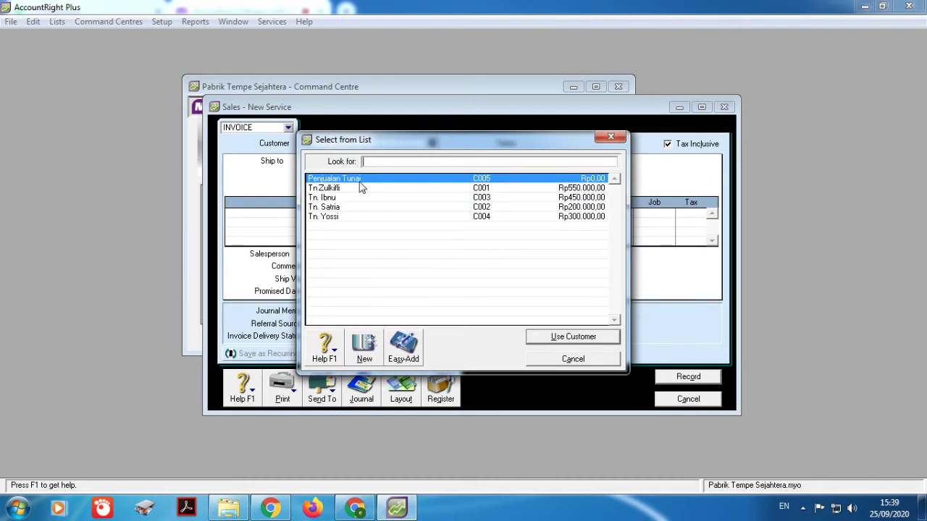
{"action": "left_click", "coordinate": [570, 339]}
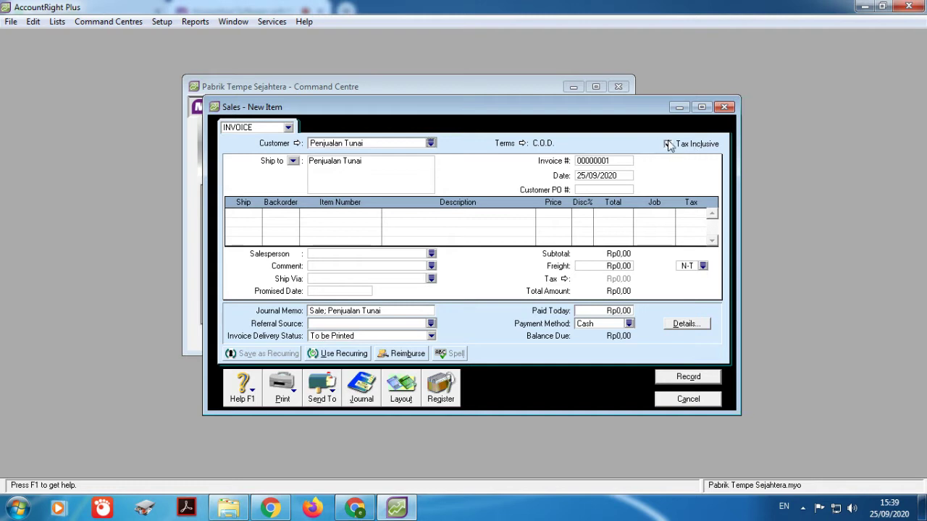
{"action": "left_click", "coordinate": [672, 145]}
Step: Add an invoice line for 1.600 units of item P001 Tempe at a unit price of Rp4.000,00
{"action": "left_click", "coordinate": [246, 217]}
{"action": "type", "text": "1600"}
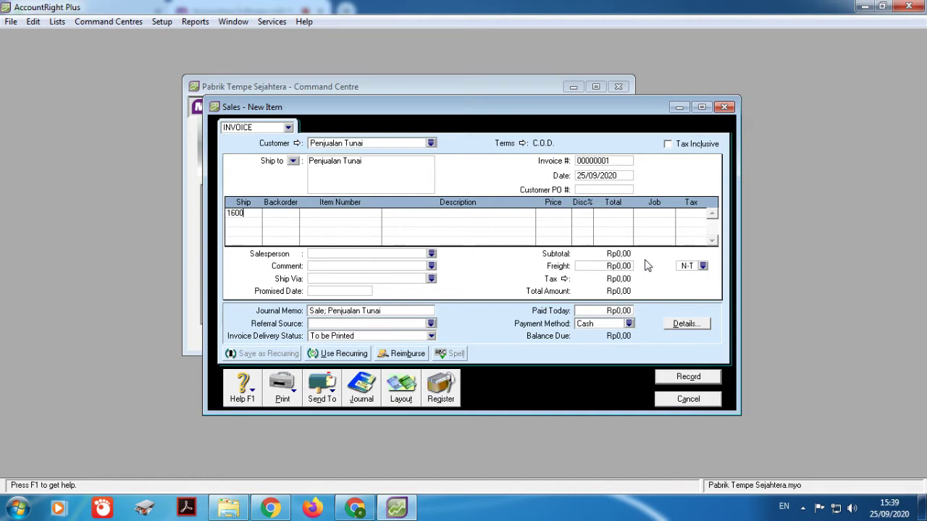
{"action": "key", "text": "Tab"}
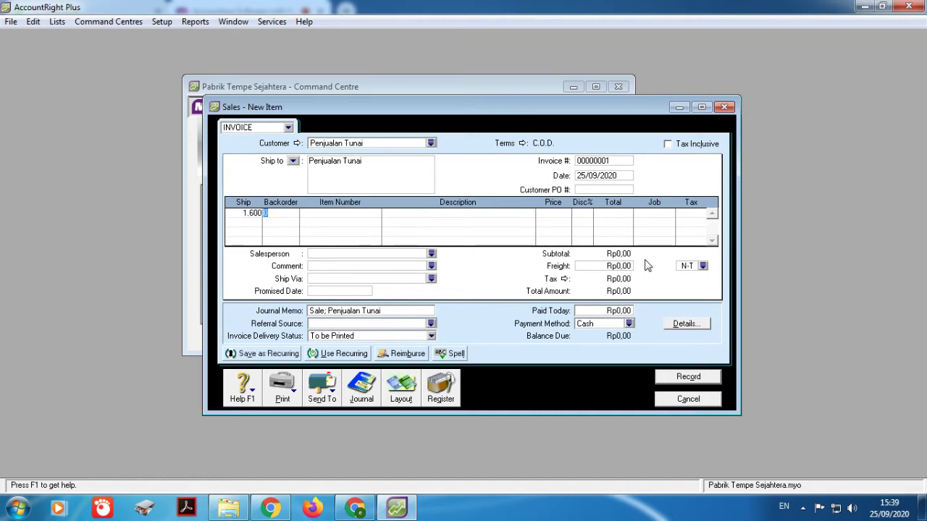
{"action": "key", "text": "Tab"}
{"action": "key", "text": "Tab"}
{"action": "left_click", "coordinate": [570, 212]}
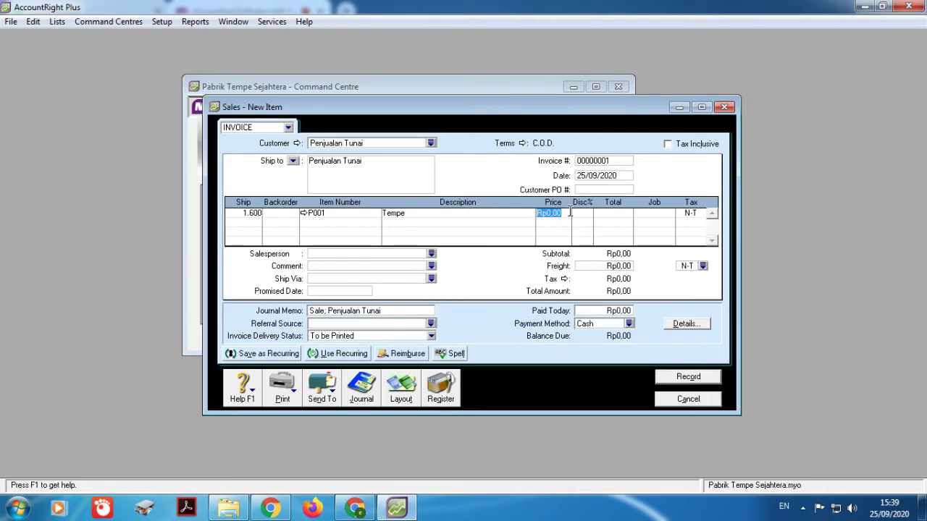
{"action": "type", "text": "40000"}
{"action": "key", "text": "Tab"}
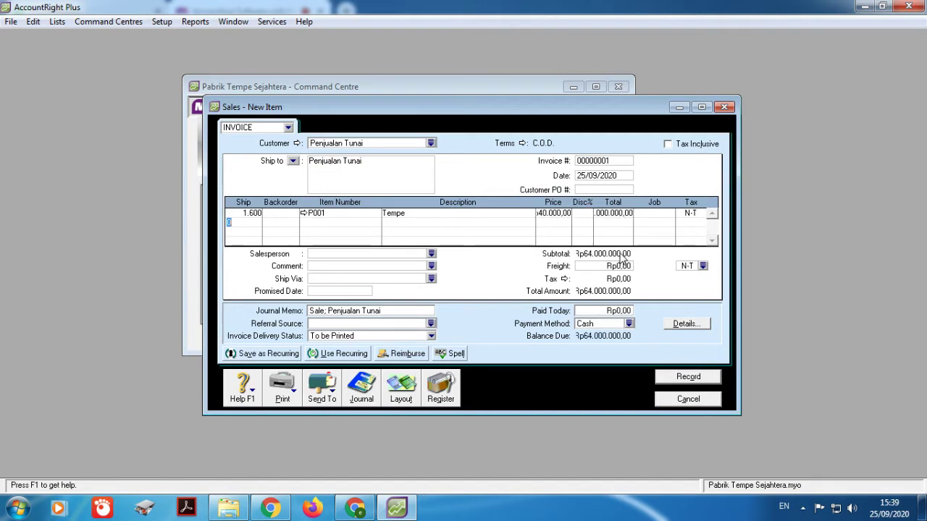
{"action": "left_click", "coordinate": [558, 215]}
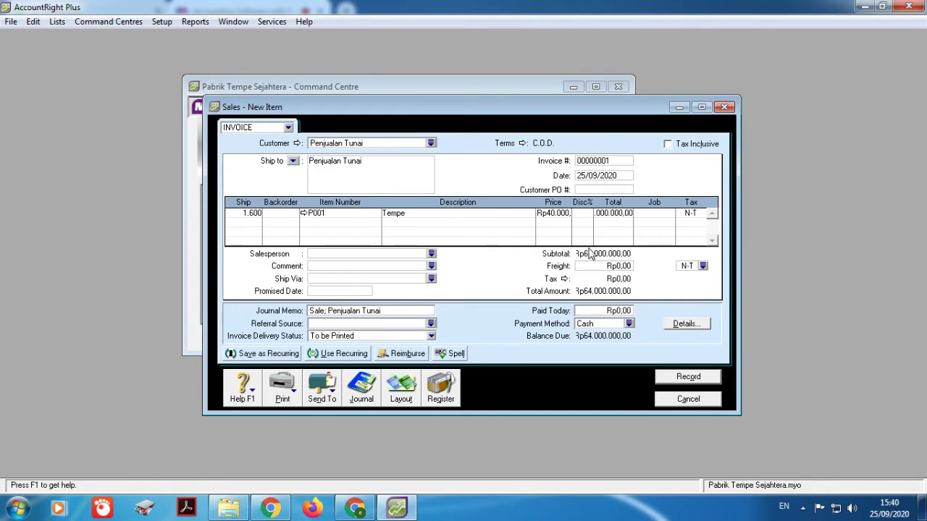
{"action": "key", "text": "BackSpace"}
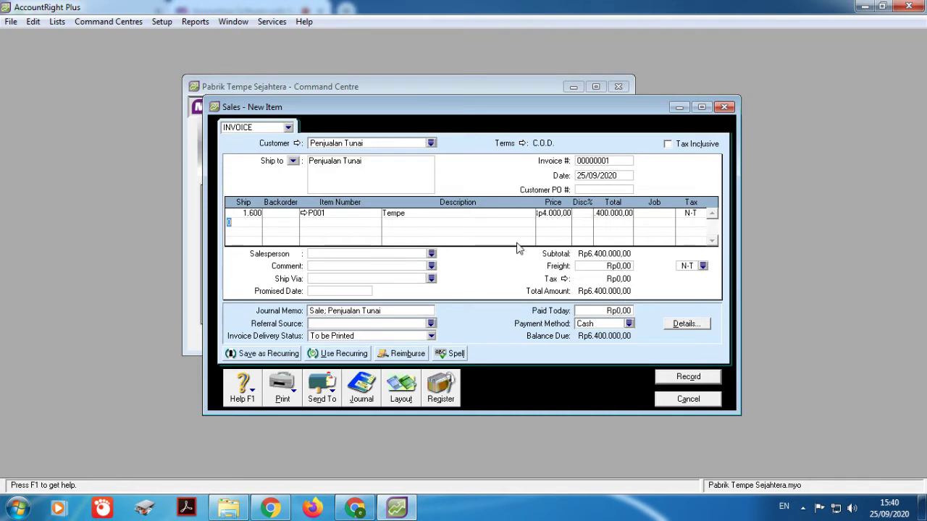
Step: Enter Rp6.400.000,00 as paid today, and set the invoice number to NK09-1 and the date to 02/09/2012
{"action": "left_click", "coordinate": [592, 312]}
{"action": "type", "text": "6400000"}
{"action": "left_click", "coordinate": [624, 160]}
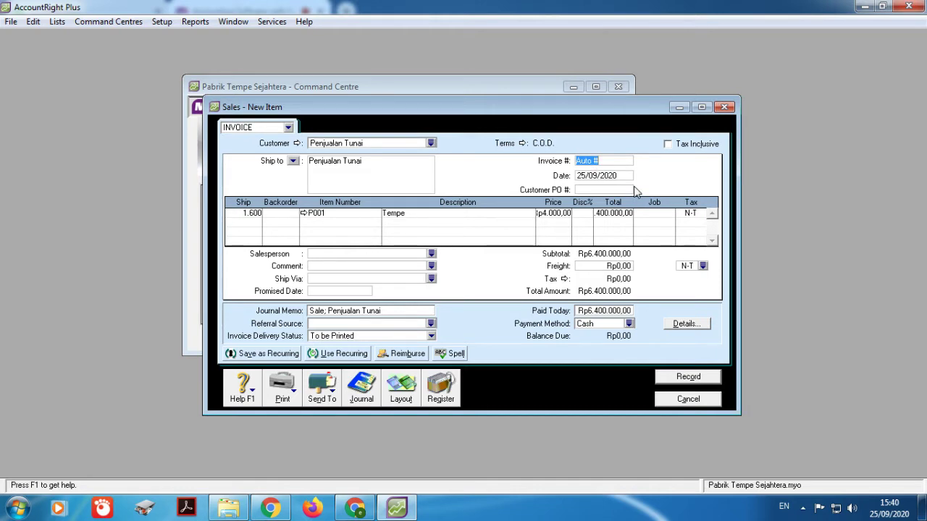
{"action": "type", "text": "NK09-1"}
{"action": "left_click", "coordinate": [614, 175]}
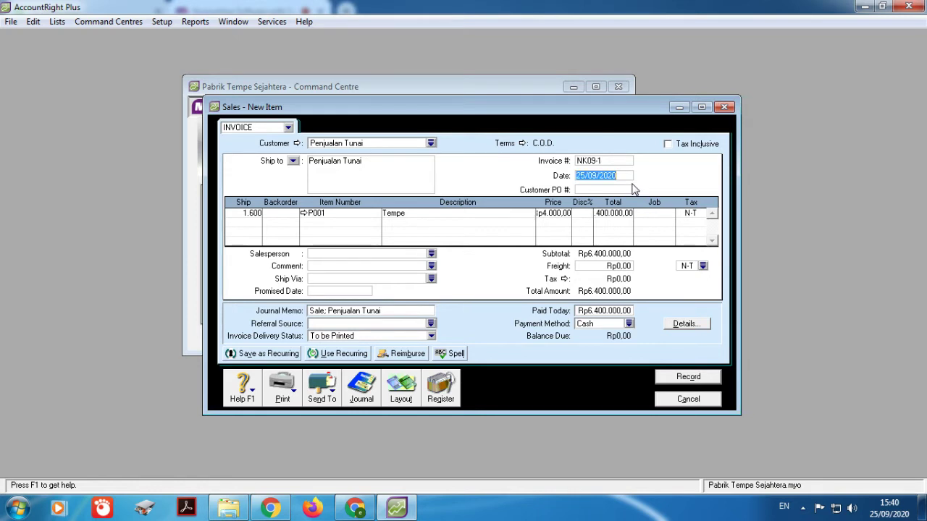
{"action": "type", "text": "02/09/2012"}
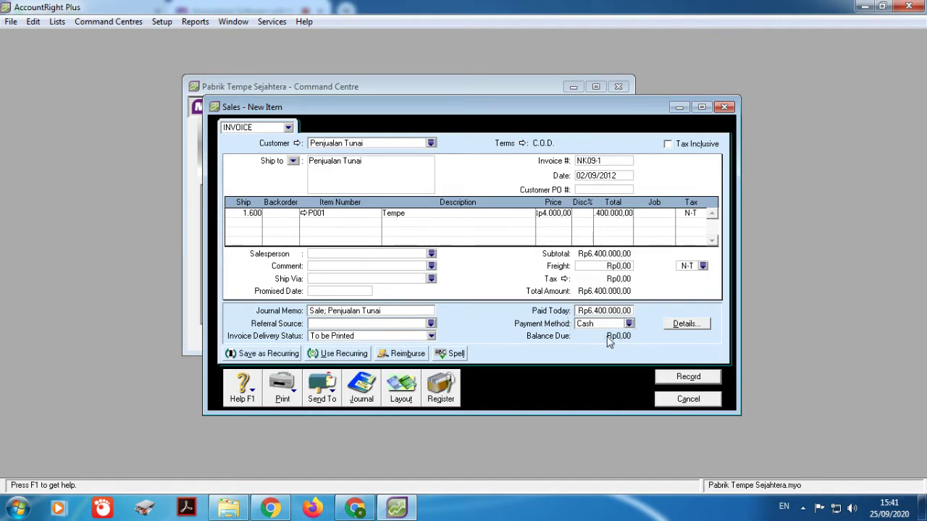
Step: Record the cash sale invoice and close the sales entry window
{"action": "left_click", "coordinate": [688, 378]}
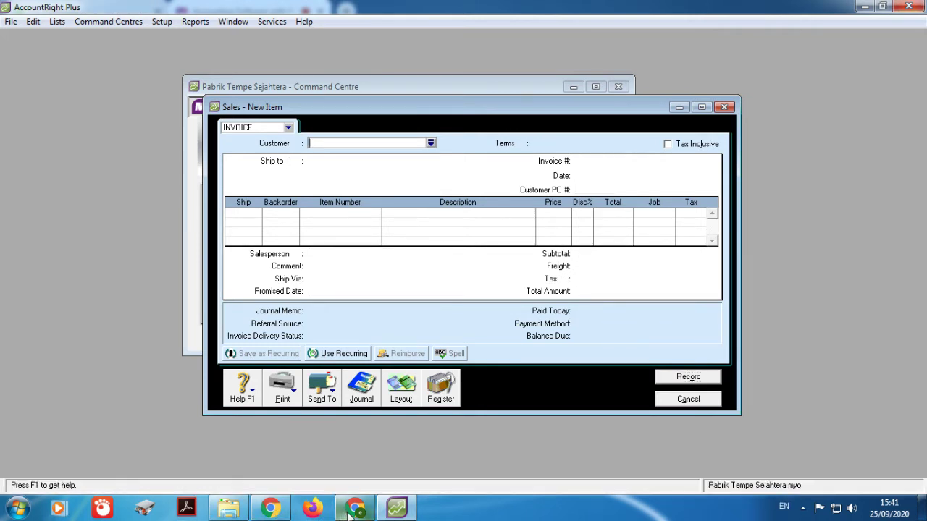
{"action": "mouse_move", "coordinate": [358, 511]}
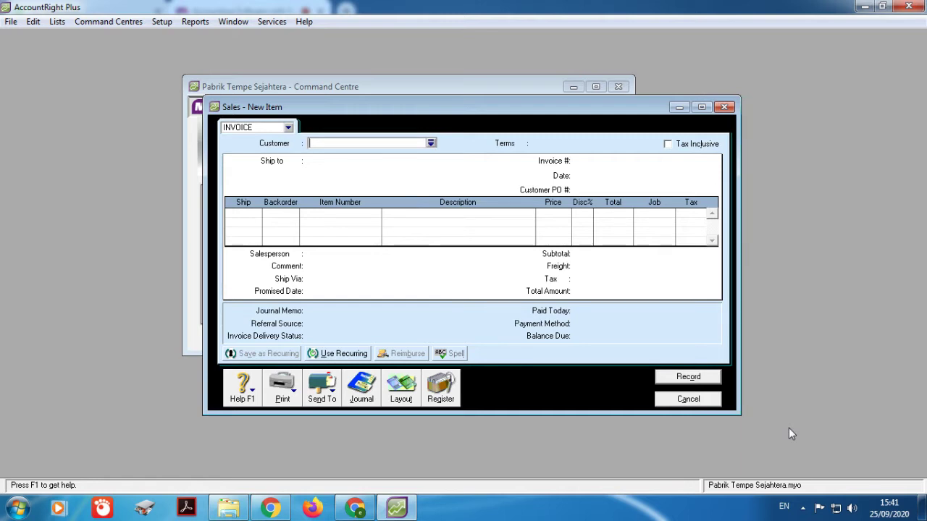
{"action": "left_click", "coordinate": [725, 110]}
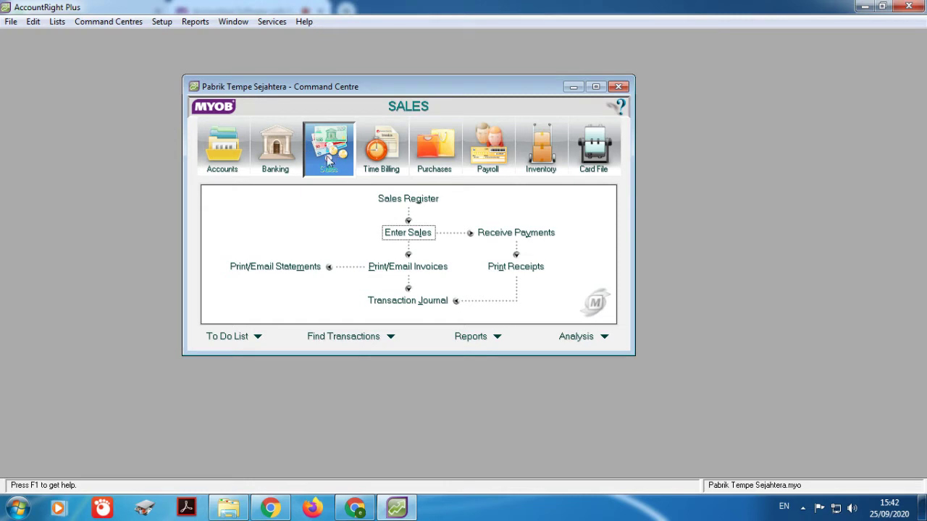
Step: Open a new customer payment receipt and set its deposit account to 1-1100 Kas Ditangan
{"action": "left_click", "coordinate": [502, 236]}
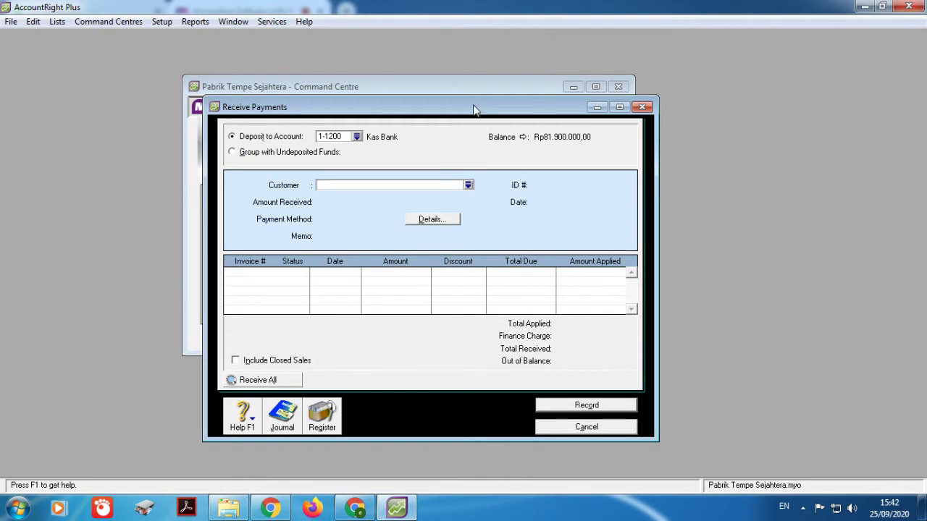
{"action": "left_click_drag", "start_coordinate": [477, 107], "coordinate": [476, 85]}
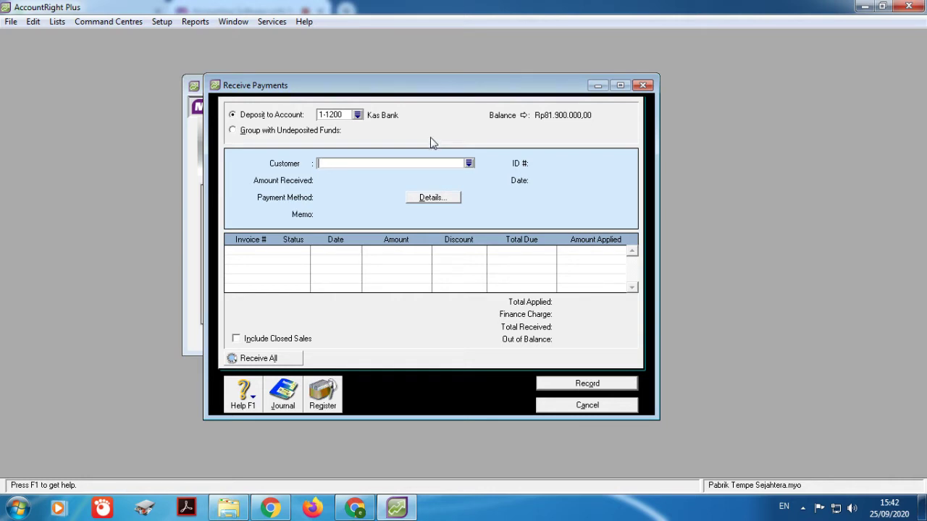
{"action": "left_click", "coordinate": [469, 164]}
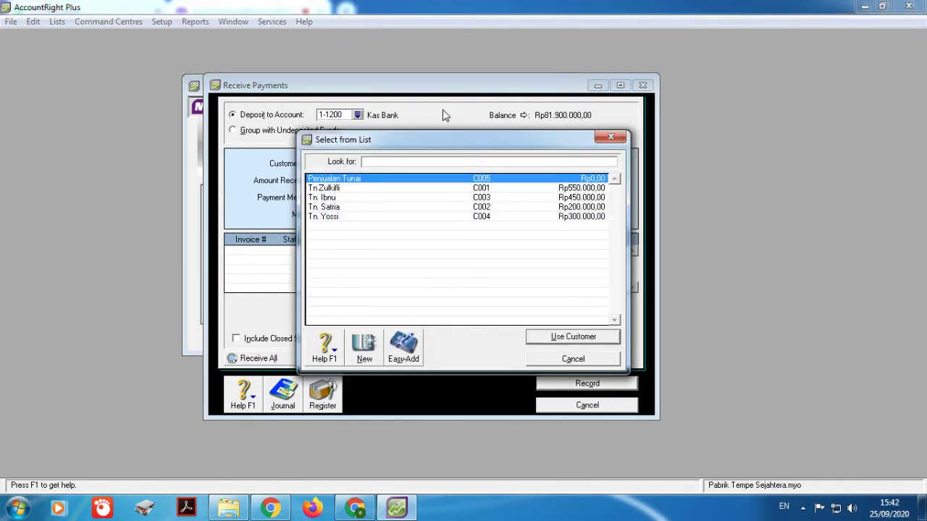
{"action": "key", "text": "Return"}
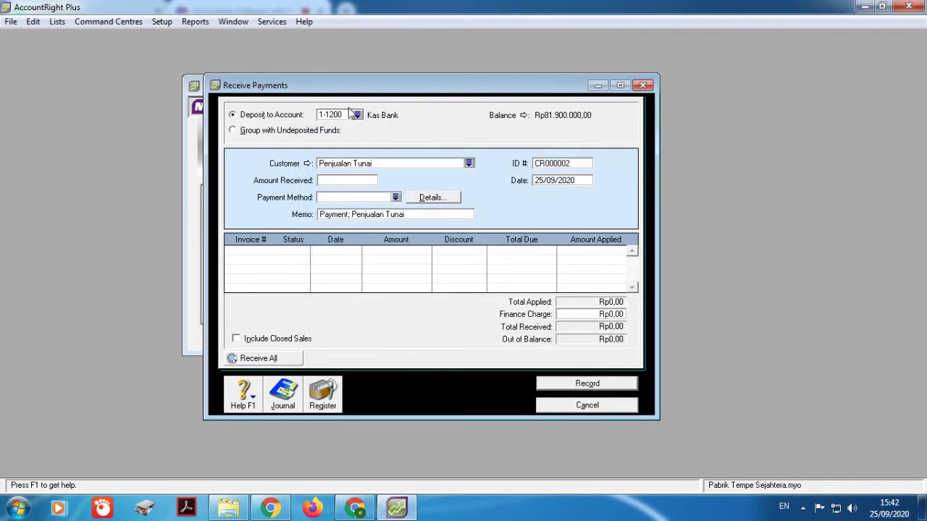
{"action": "left_click", "coordinate": [358, 115]}
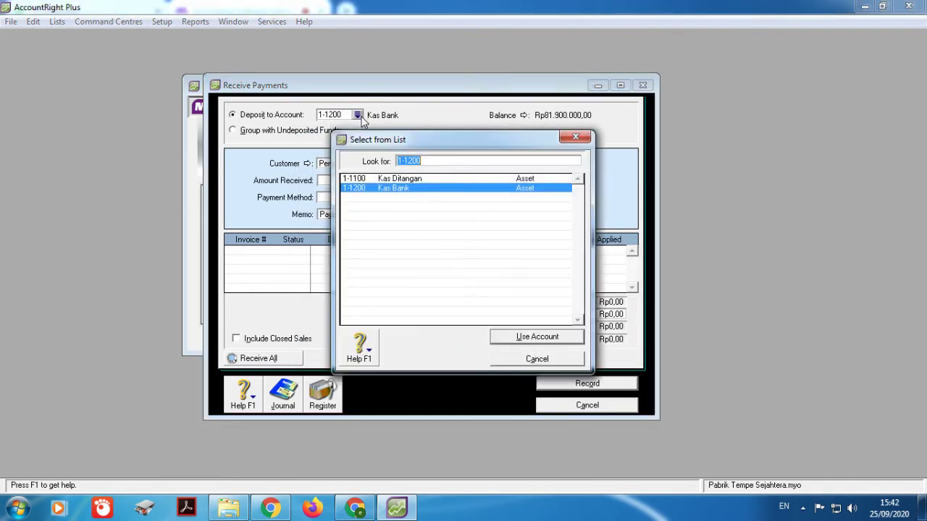
{"action": "left_click", "coordinate": [384, 179]}
{"action": "left_click", "coordinate": [526, 338]}
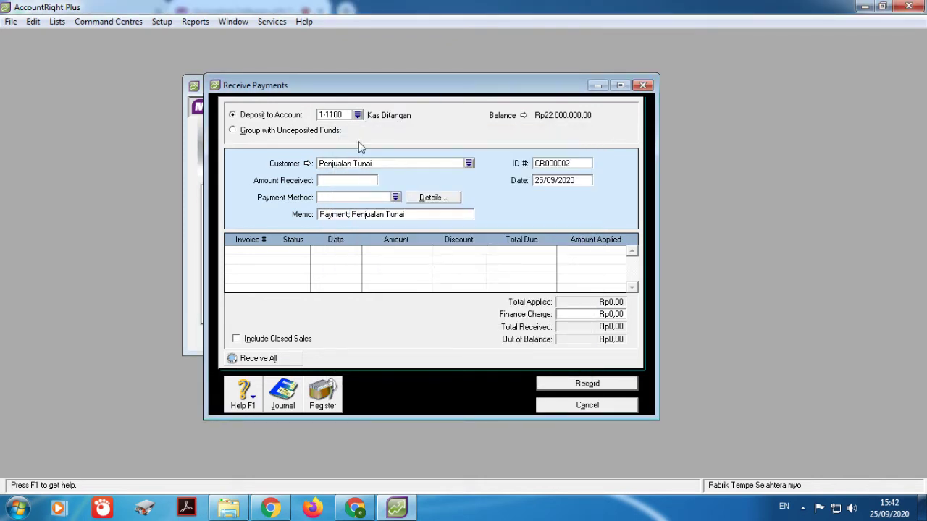
Step: Select the customer with the Rp550.000,00 balance as payer and set the amount received to Rp500.000,00
{"action": "left_click", "coordinate": [471, 164]}
{"action": "left_click", "coordinate": [388, 188]}
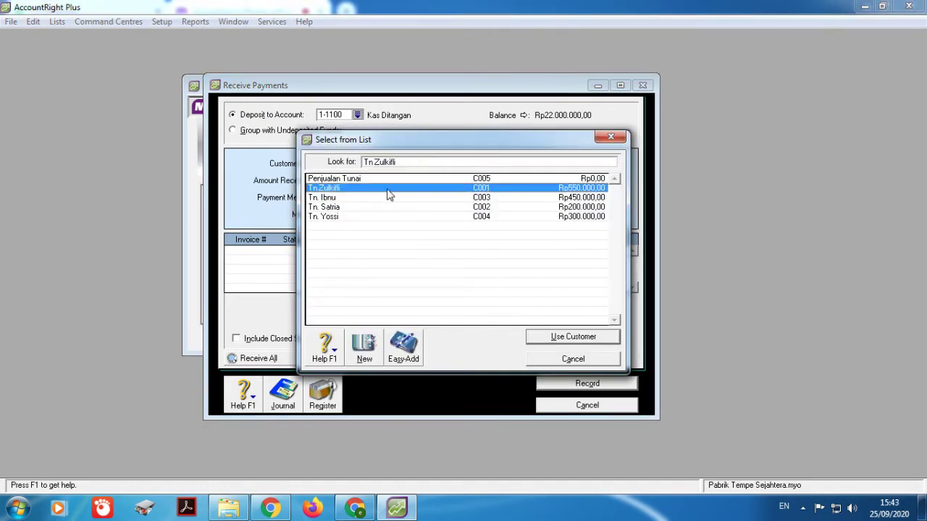
{"action": "left_click", "coordinate": [555, 336]}
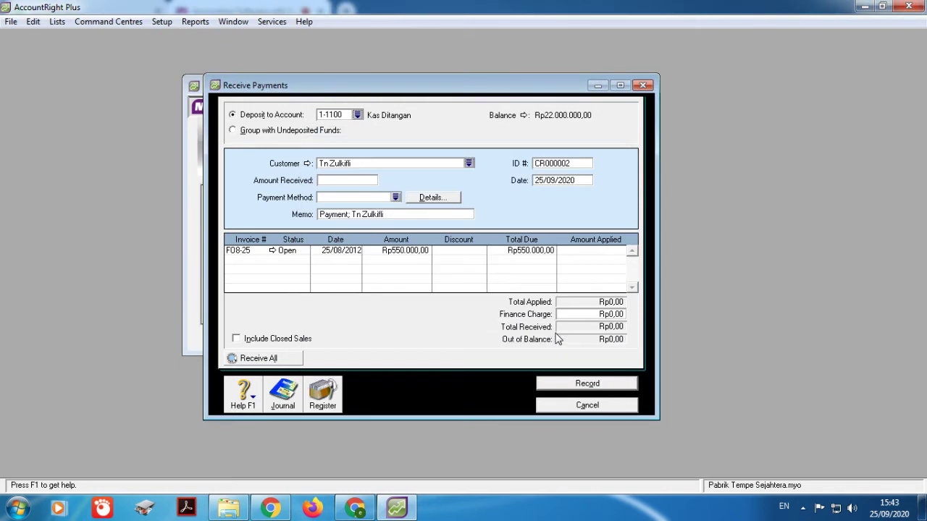
{"action": "left_click", "coordinate": [357, 181]}
{"action": "type", "text": "500000"}
Step: Set the receipt's payment method to Cash
{"action": "left_click", "coordinate": [354, 196]}
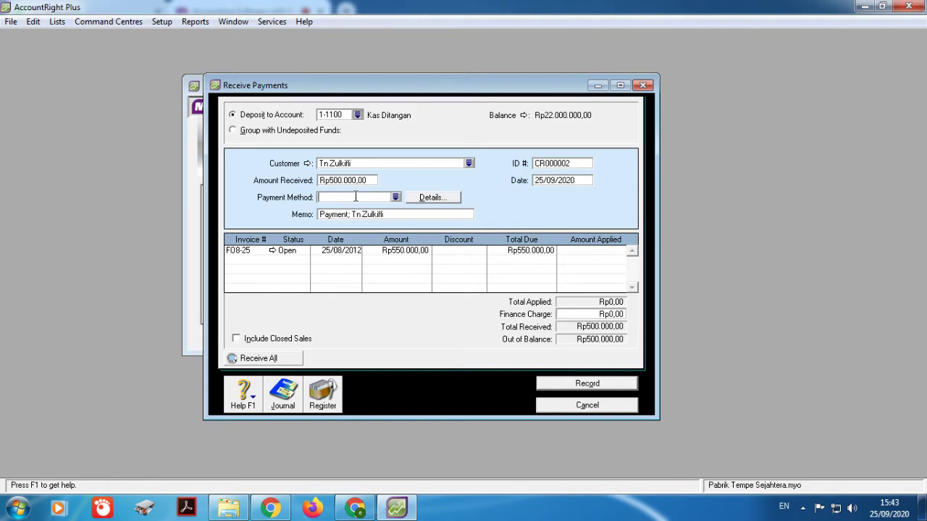
{"action": "left_click", "coordinate": [395, 197]}
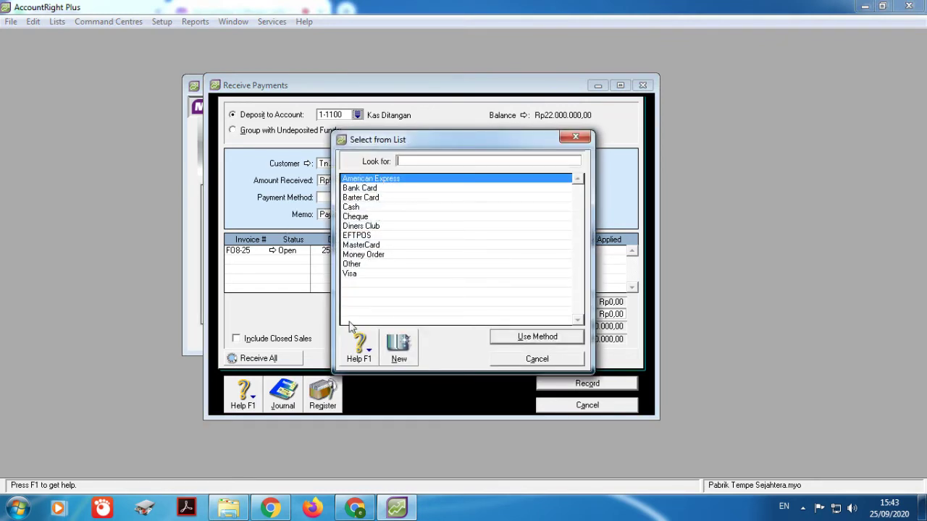
{"action": "left_click", "coordinate": [352, 209]}
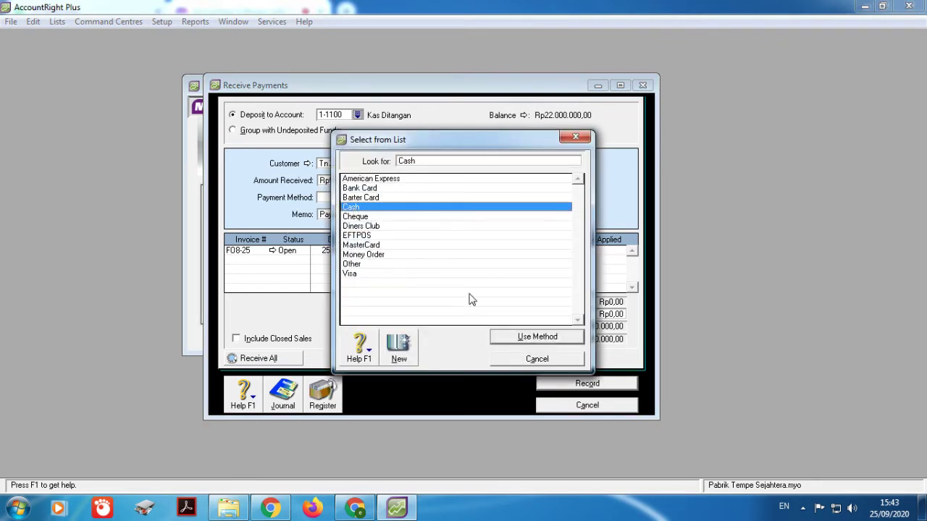
{"action": "left_click", "coordinate": [499, 340]}
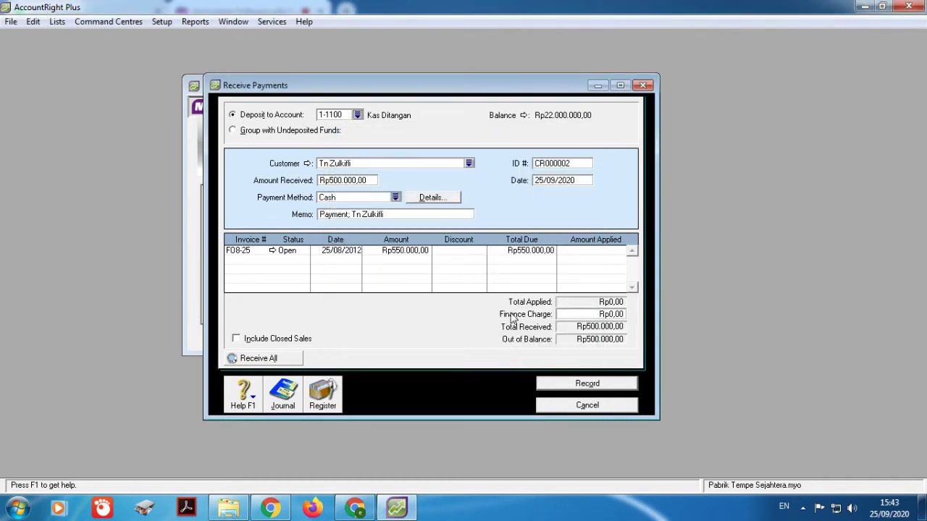
Step: Set the receipt's ID number to BKM 09-1 and its date to 03/09/2012
{"action": "left_click", "coordinate": [587, 164]}
{"action": "type", "text": "BKM 09-1"}
{"action": "left_click", "coordinate": [581, 181]}
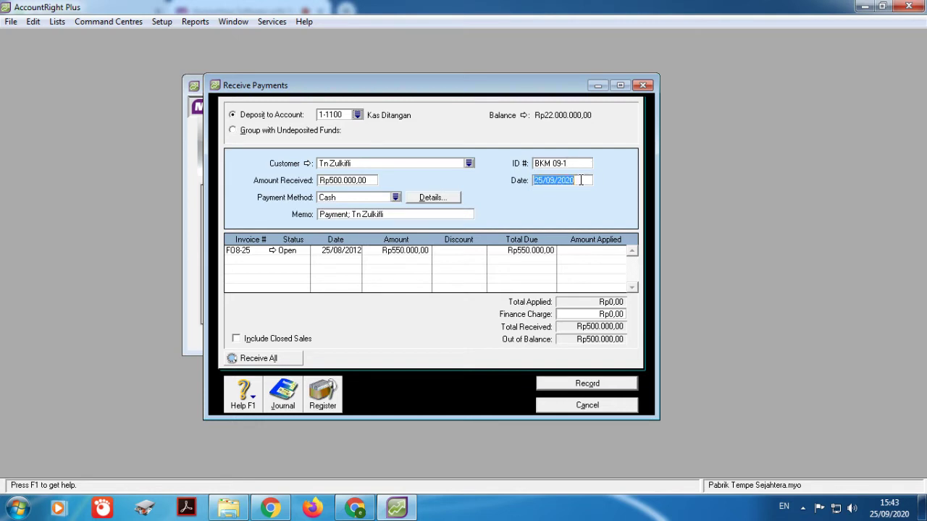
{"action": "type", "text": "03/09/2012"}
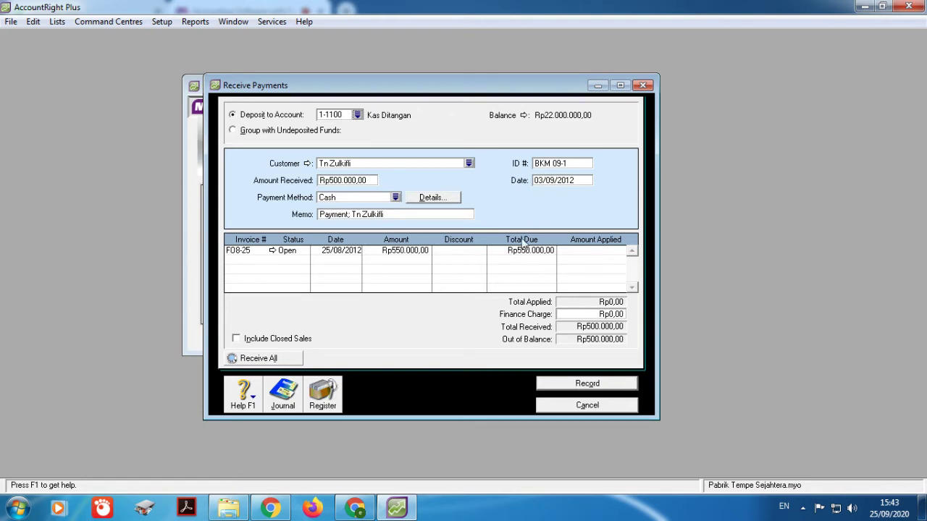
Step: Apply a Rp50.000,00 discount and a Rp500.000,00 payment to the customer's open invoice, and try to record the receipt
{"action": "left_click", "coordinate": [474, 251]}
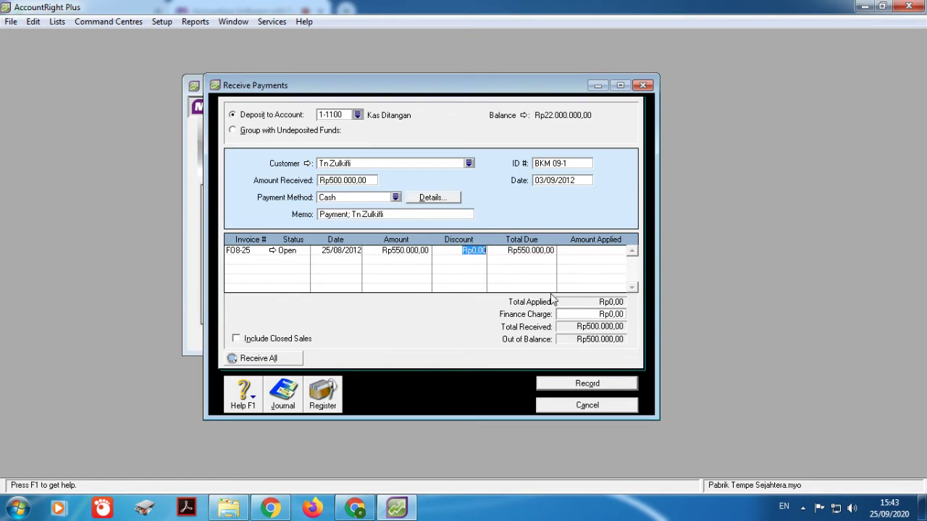
{"action": "type", "text": "50000"}
{"action": "left_click", "coordinate": [582, 252]}
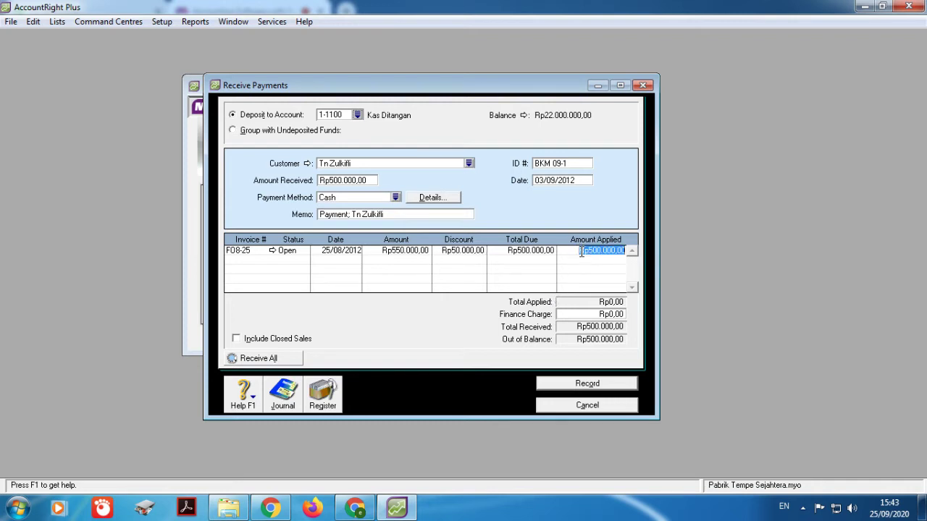
{"action": "left_click", "coordinate": [581, 252]}
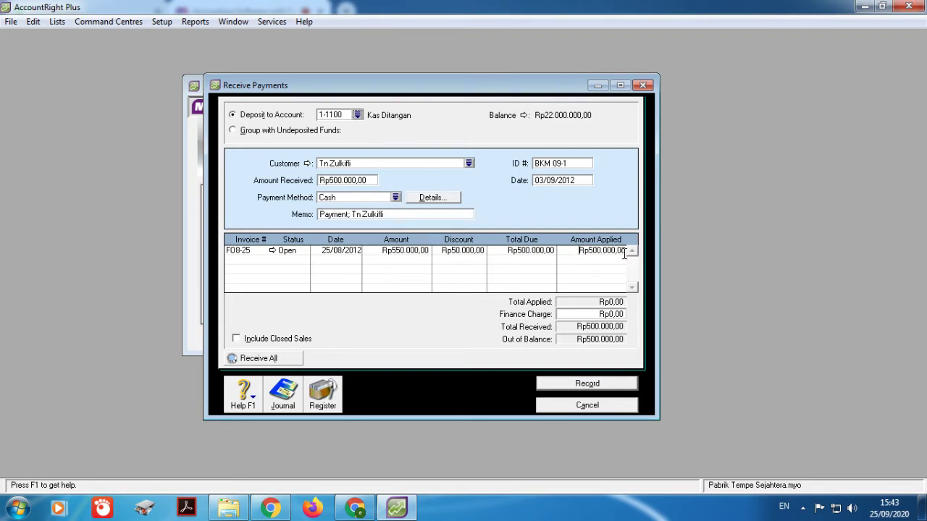
{"action": "left_click", "coordinate": [612, 391]}
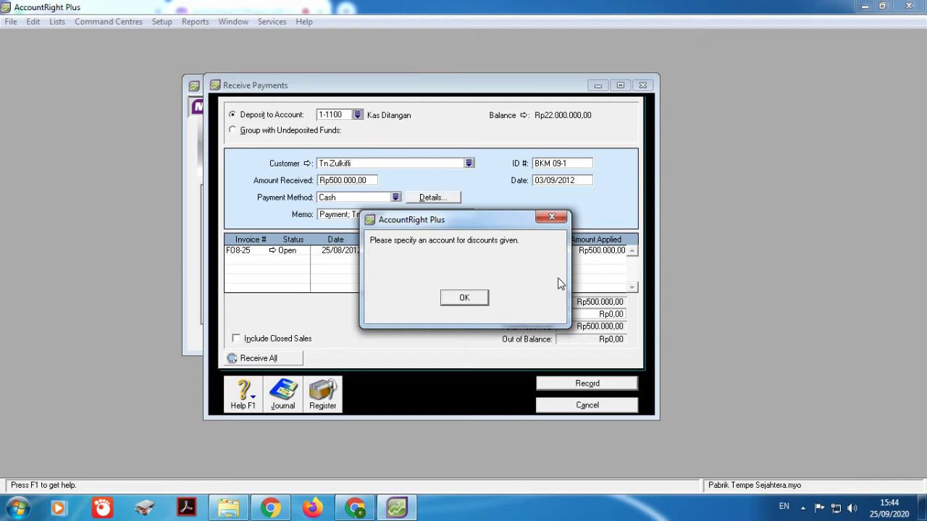
Step: Create an Income detail account numbered 4-1200 and named Potongan Penjualan from the discount account selection
{"action": "left_click", "coordinate": [454, 298]}
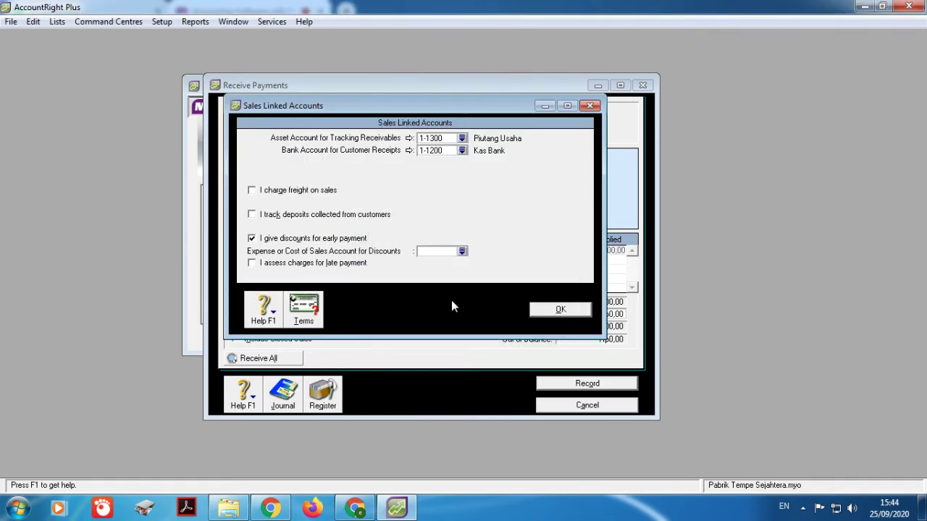
{"action": "left_click", "coordinate": [462, 251]}
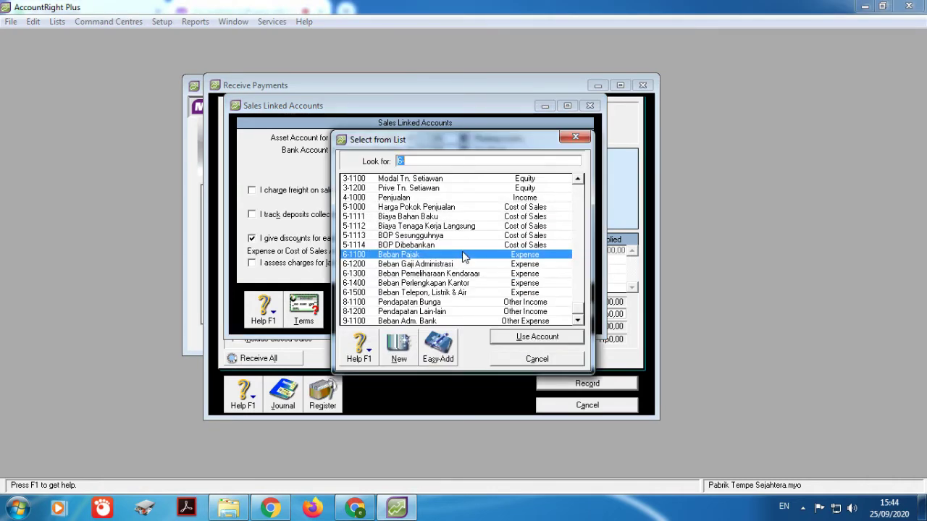
{"action": "left_click", "coordinate": [399, 346]}
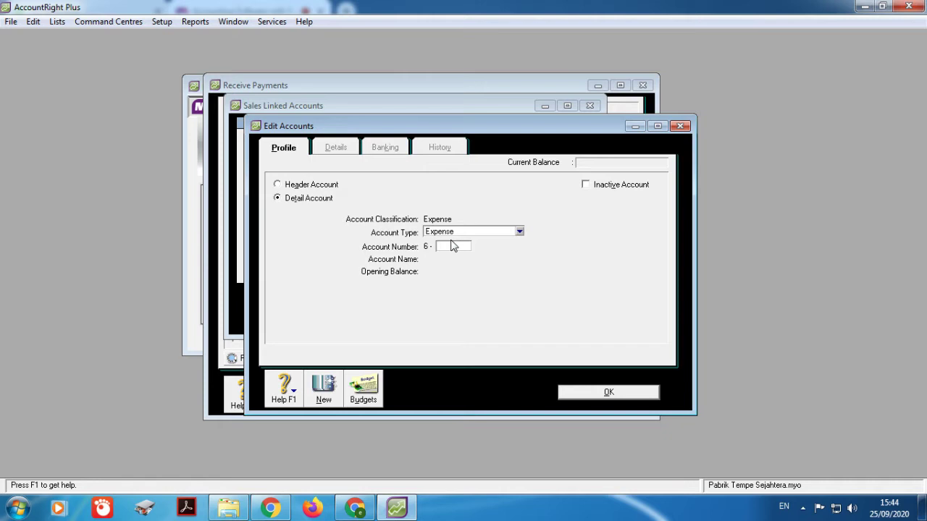
{"action": "left_click", "coordinate": [519, 231]}
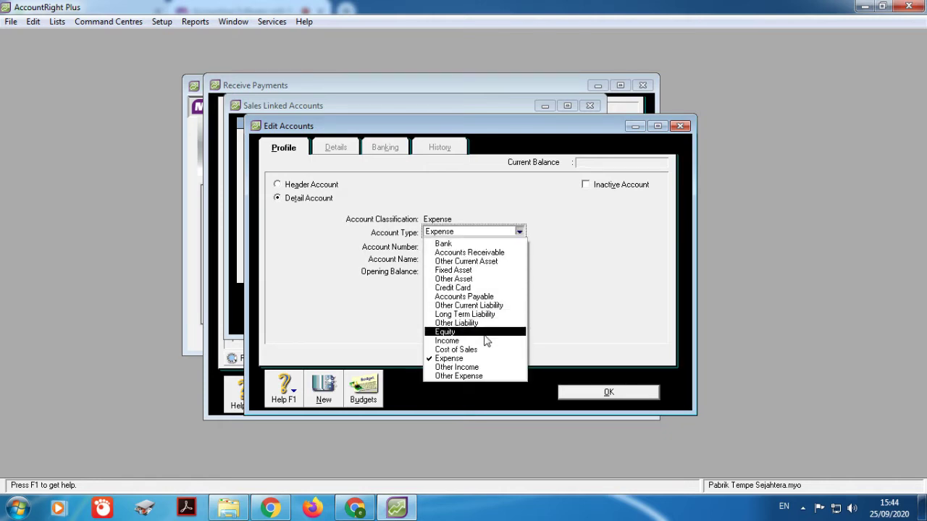
{"action": "left_click", "coordinate": [510, 340]}
{"action": "left_click", "coordinate": [454, 247]}
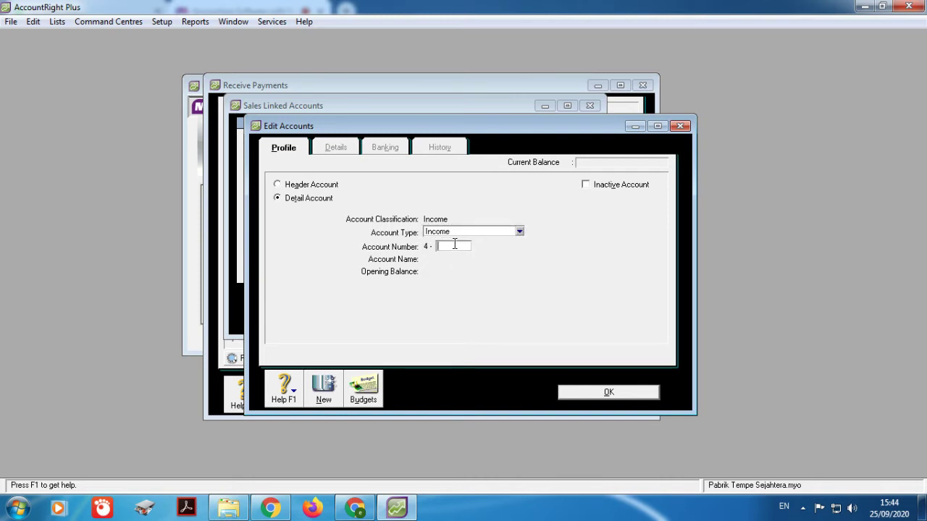
{"action": "type", "text": "1200"}
{"action": "key", "text": "Tab"}
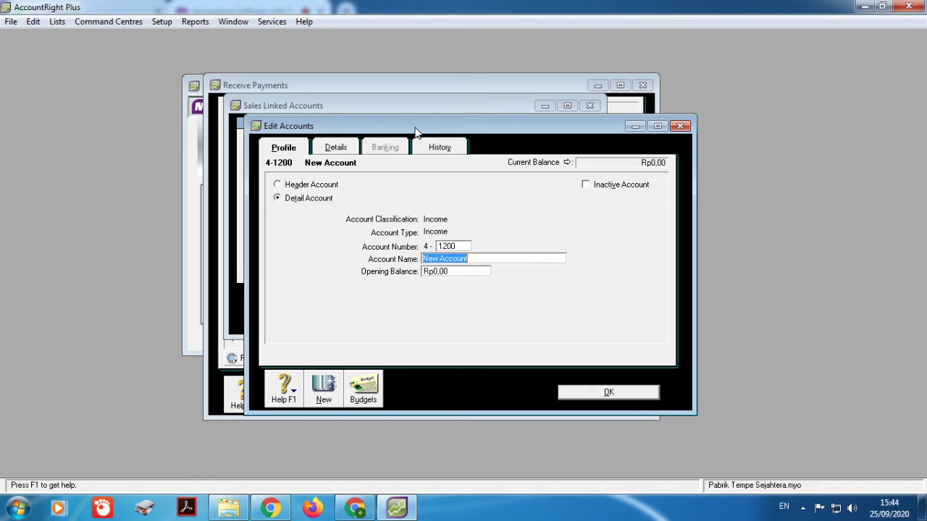
{"action": "type", "text": "Potongan Penjualan"}
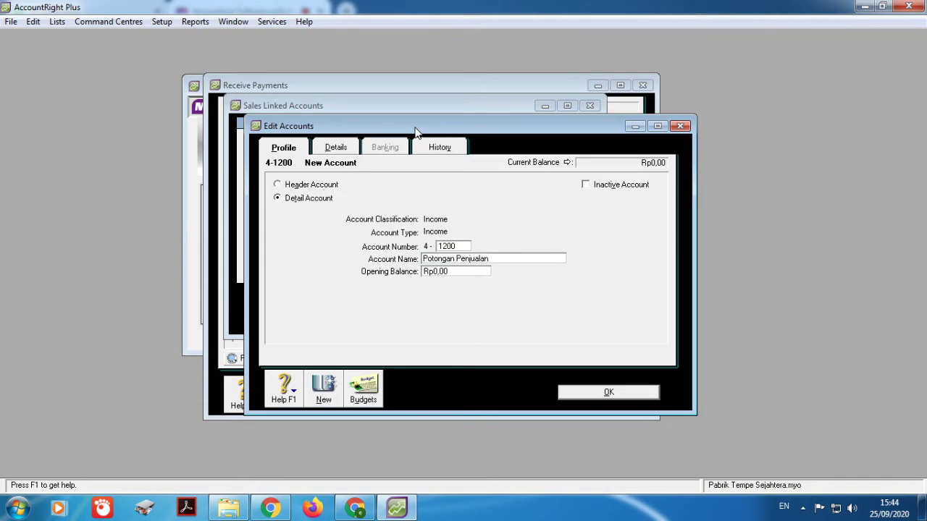
{"action": "left_click", "coordinate": [630, 396]}
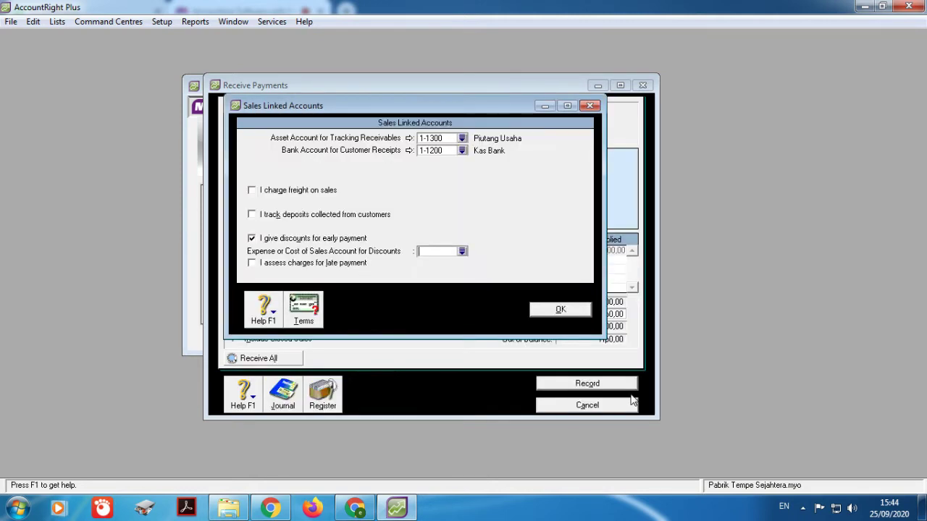
Step: Assign account 4-1200 Potongan Penjualan as the sales linked account for early payment discounts and accept it
{"action": "left_click", "coordinate": [464, 252]}
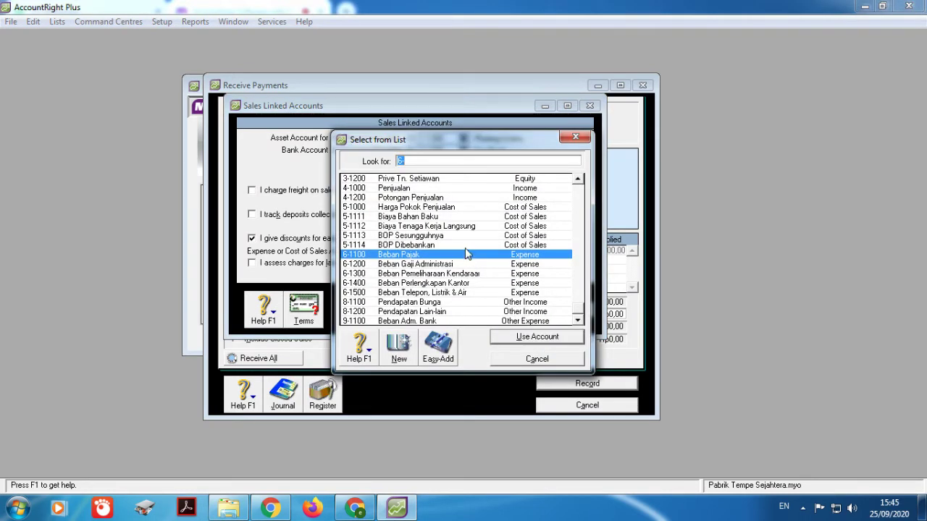
{"action": "left_click", "coordinate": [406, 199]}
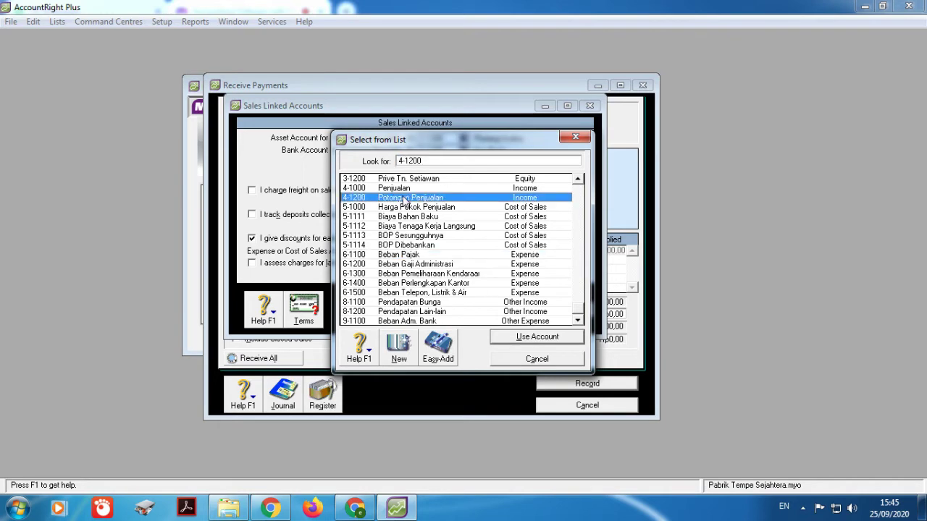
{"action": "left_click", "coordinate": [554, 338]}
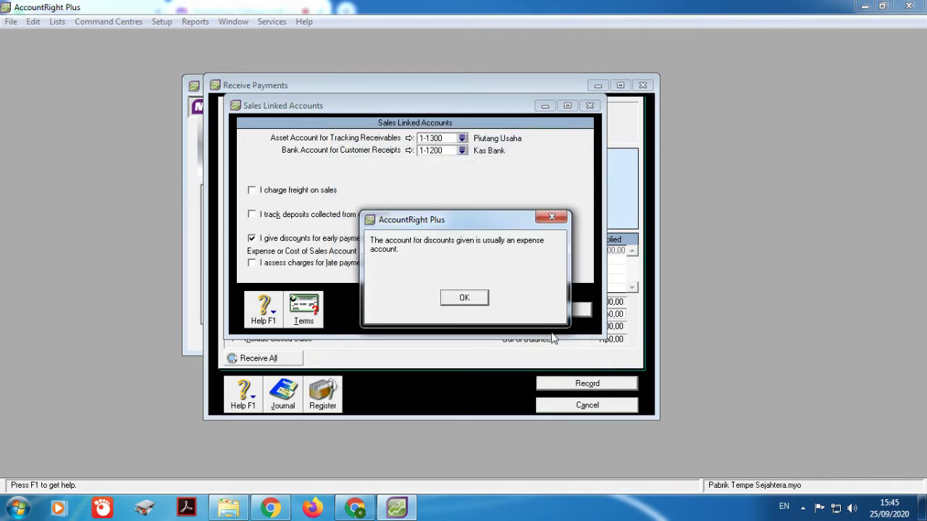
{"action": "left_click", "coordinate": [467, 299]}
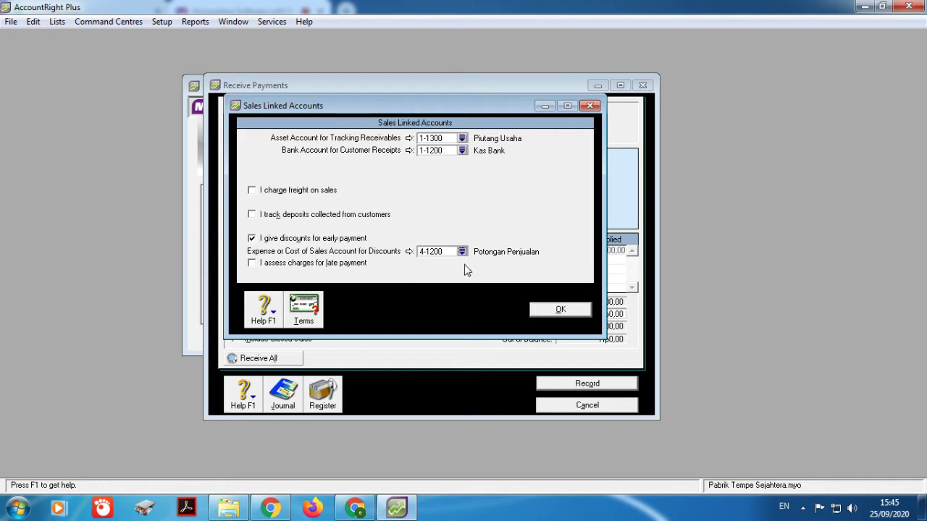
{"action": "left_click", "coordinate": [568, 313]}
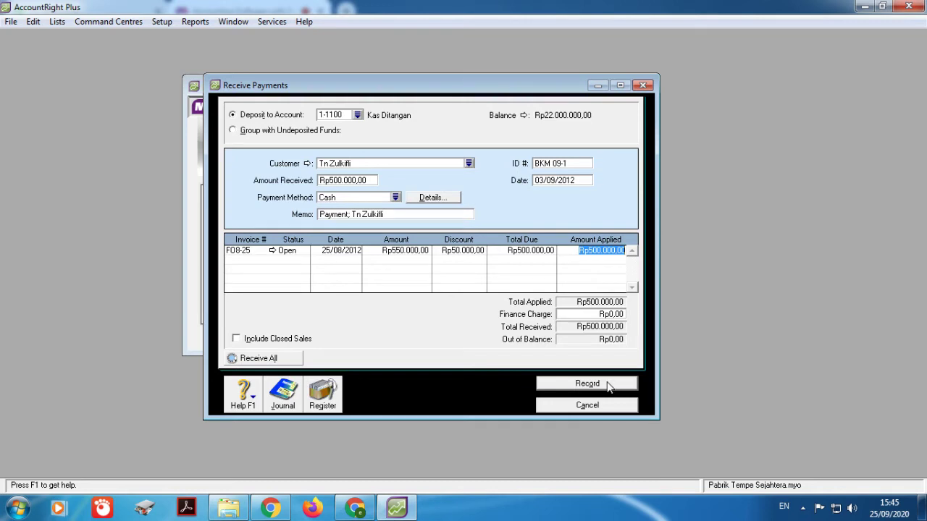
Step: Record the customer's receipt with the discount's credit memo set to print later, and close the payment form
{"action": "left_click", "coordinate": [607, 385]}
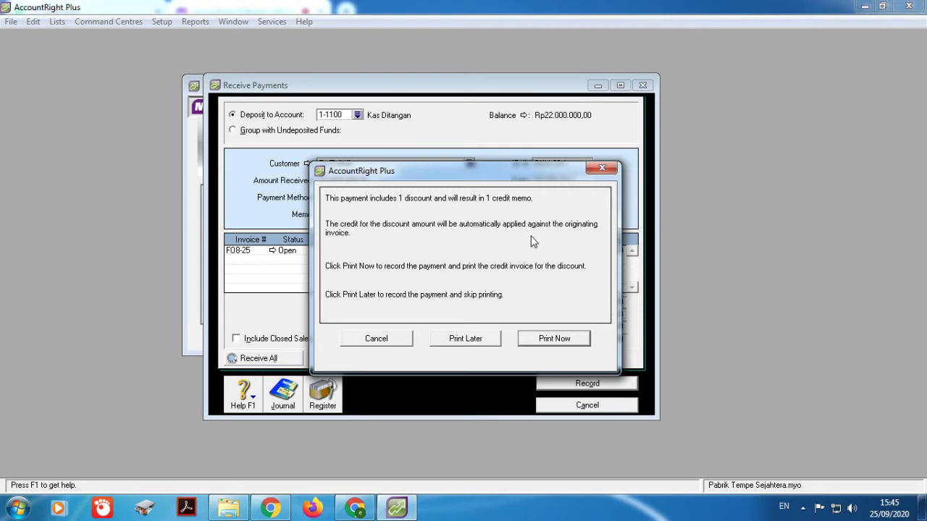
{"action": "left_click", "coordinate": [474, 340]}
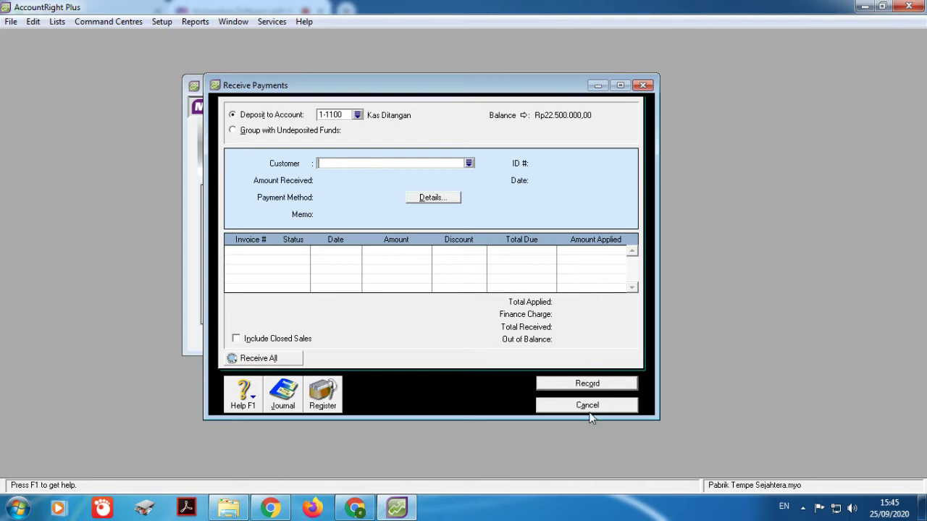
{"action": "left_click", "coordinate": [645, 87]}
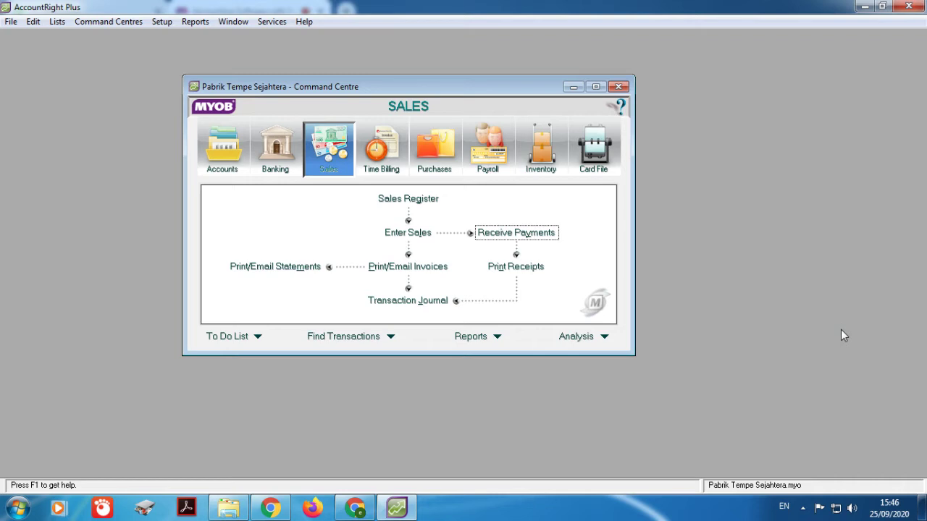
Step: Start a Spend Money transaction in Banking with PLN dan PAM as the payee
{"action": "left_click", "coordinate": [276, 150]}
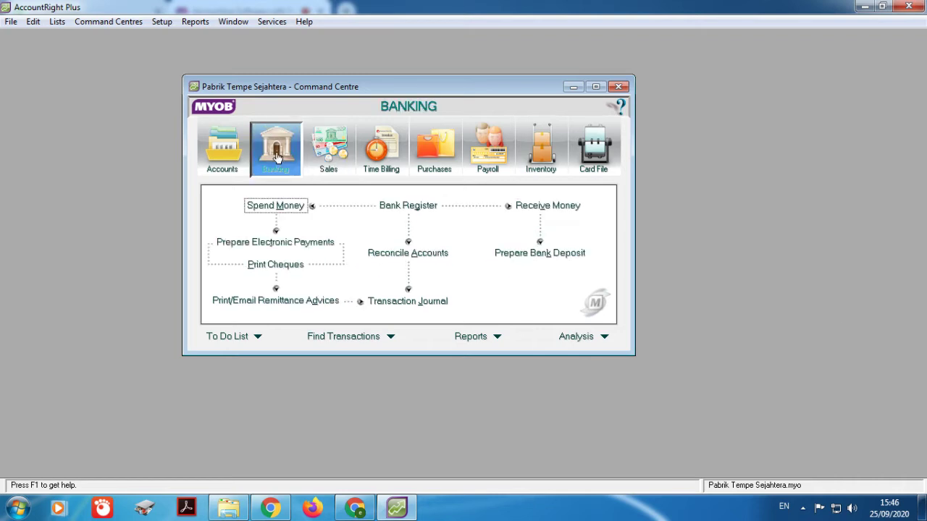
{"action": "left_click", "coordinate": [293, 211]}
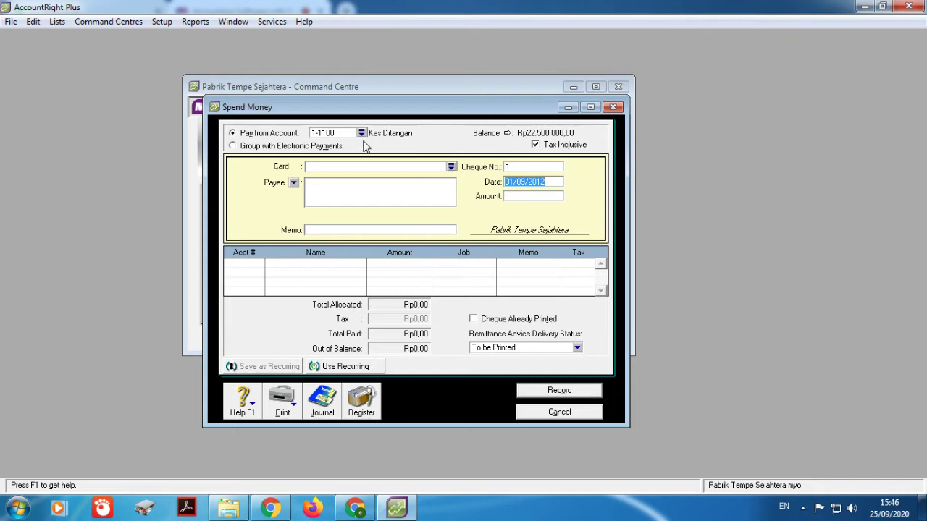
{"action": "left_click", "coordinate": [355, 188]}
{"action": "type", "text": "PLN dan"}
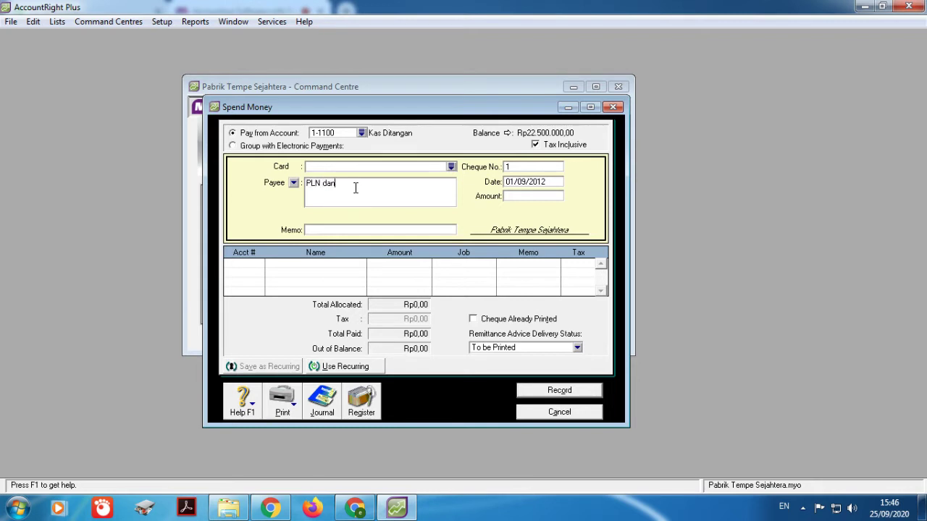
{"action": "type", "text": " PAM"}
Step: Set the payment's cheque number to BKK 09-2 and its date to 06/09/2012
{"action": "left_click", "coordinate": [530, 168]}
{"action": "type", "text": "BKK 0"}
{"action": "type", "text": "02"}
{"action": "left_click", "coordinate": [549, 183]}
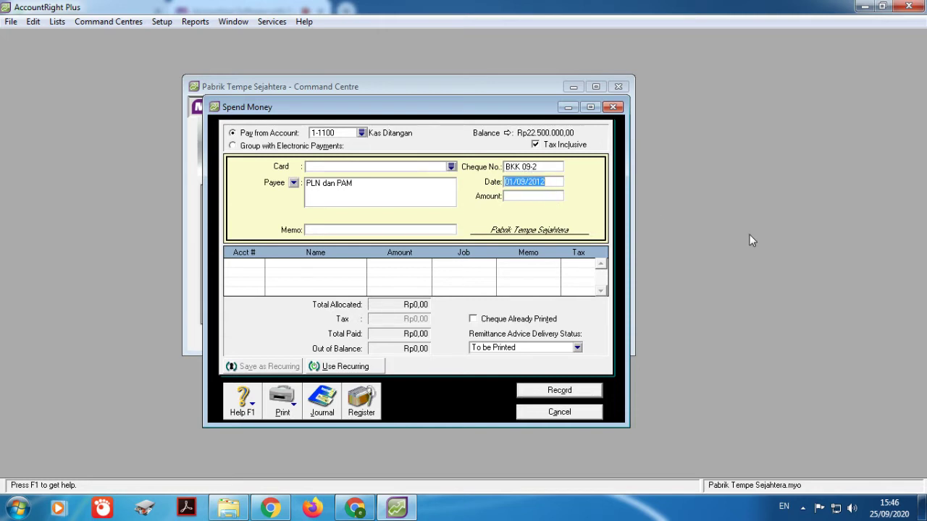
{"action": "type", "text": "06/09/2012"}
Step: Set the payment amount to Rp500.000,00 and the memo to "Pemby. Listrik & Air Agustus"
{"action": "left_click", "coordinate": [549, 196]}
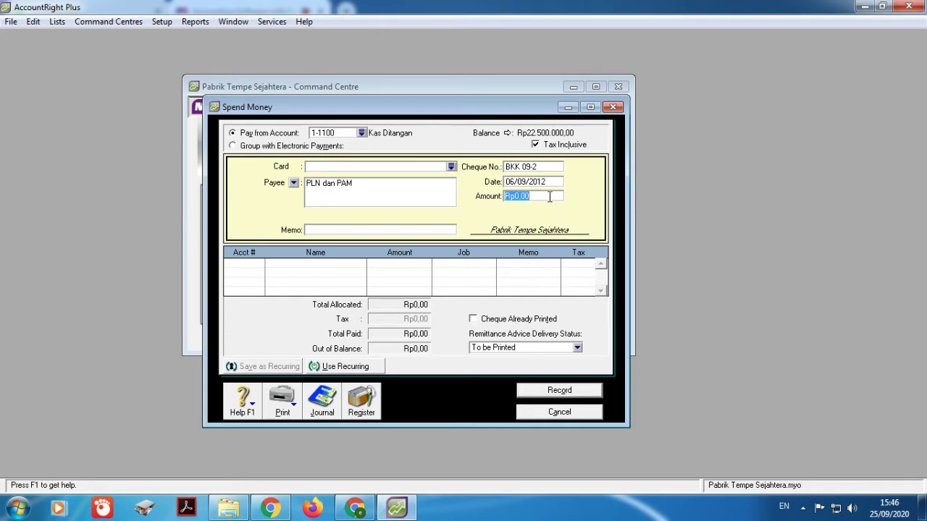
{"action": "type", "text": "500000"}
{"action": "left_click", "coordinate": [443, 231]}
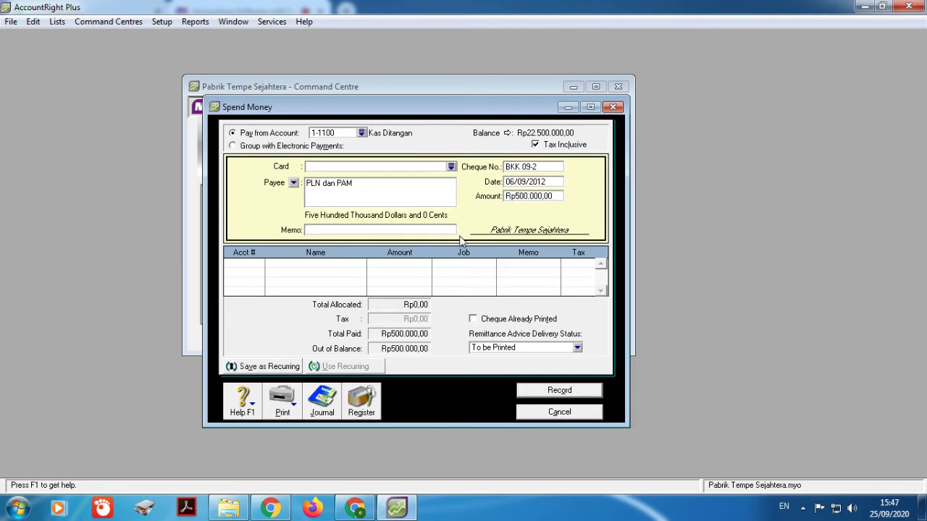
{"action": "type", "text": "Pemby. Listrik & Air Agustus"}
Step: Allocate the payment to account 6-1500 Beban Telepon, Listrik & Air, record it and close the payment form
{"action": "left_click", "coordinate": [240, 265]}
{"action": "left_click", "coordinate": [259, 263]}
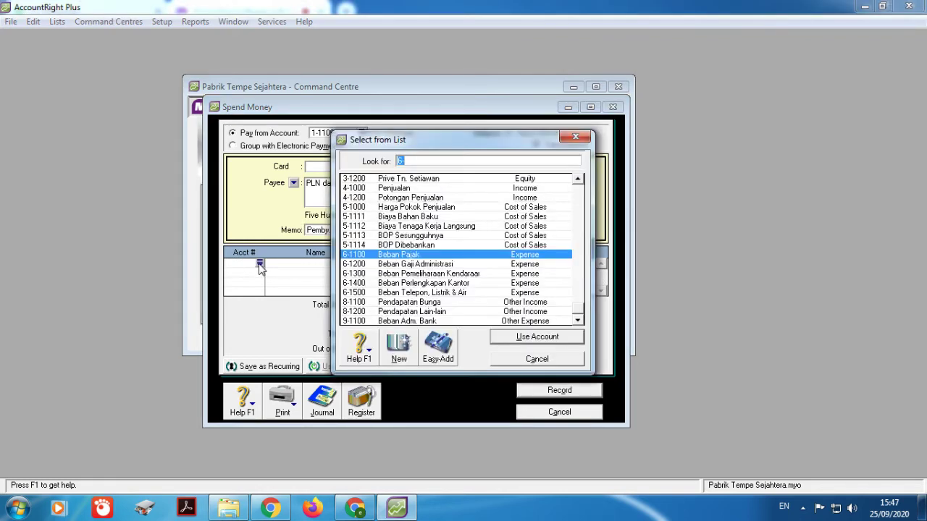
{"action": "left_click", "coordinate": [439, 293]}
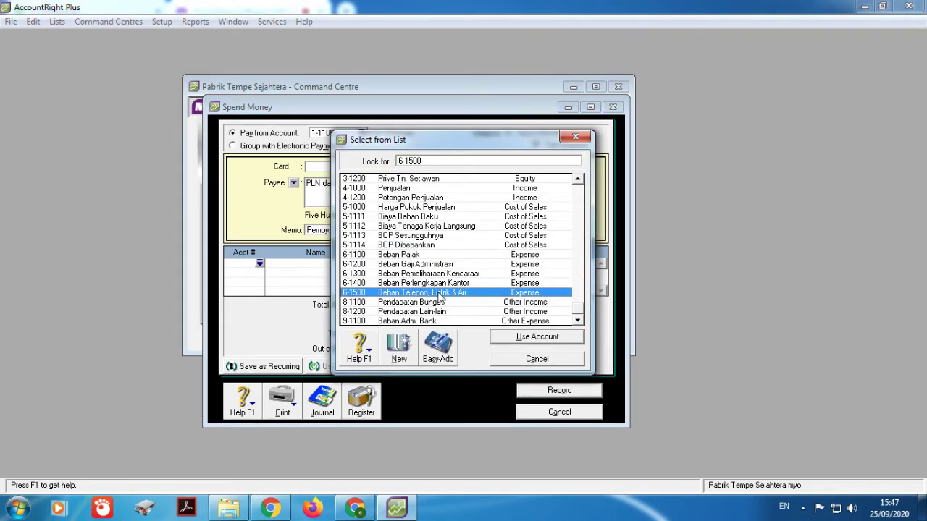
{"action": "left_click", "coordinate": [522, 336]}
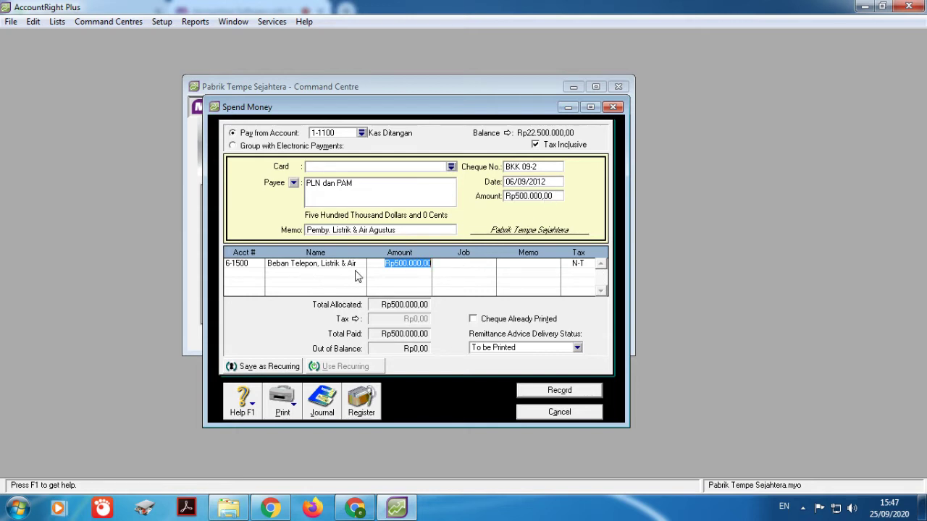
{"action": "left_click", "coordinate": [559, 391]}
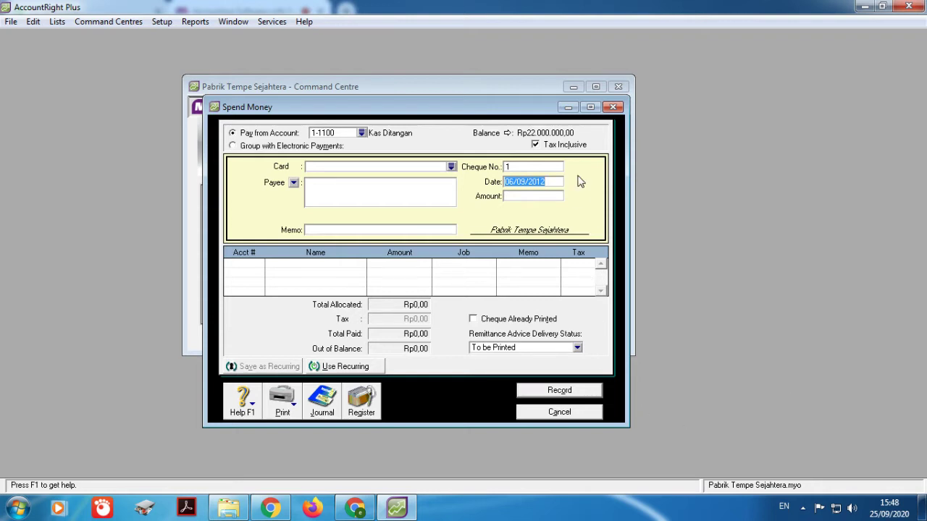
{"action": "left_click", "coordinate": [613, 107]}
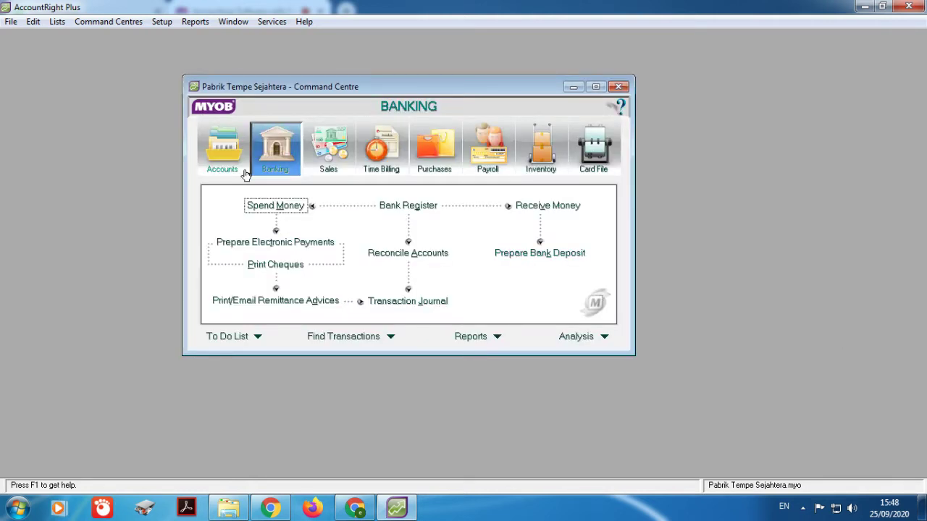
Step: Start a new item sales invoice for the customer Penjualan Tunai
{"action": "left_click", "coordinate": [333, 168]}
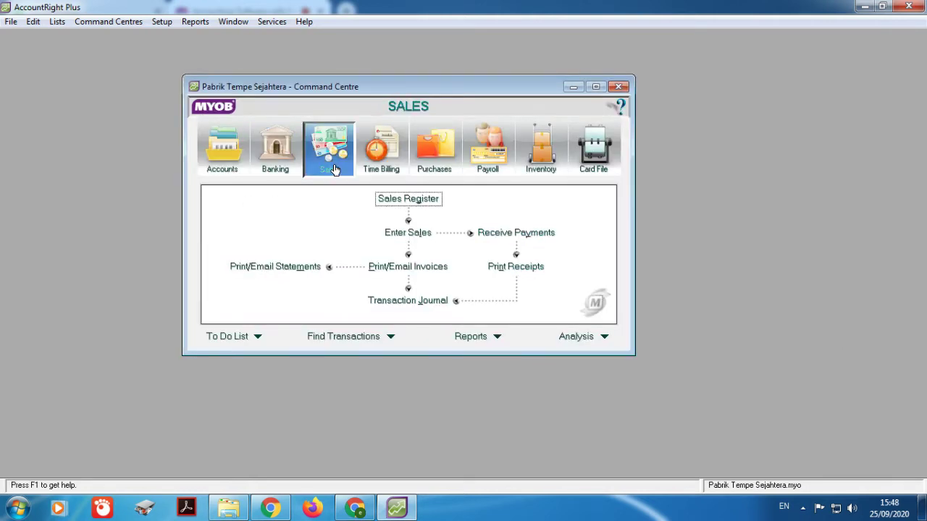
{"action": "left_click", "coordinate": [410, 233]}
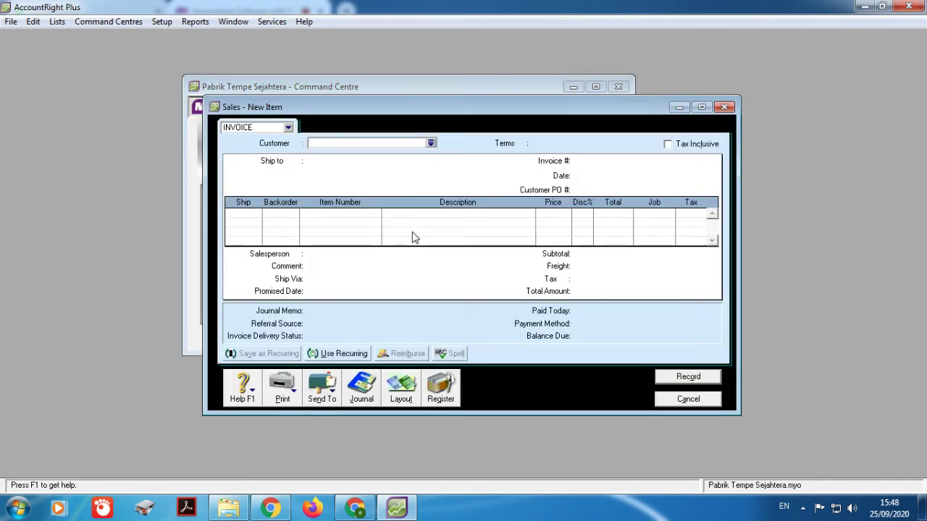
{"action": "left_click", "coordinate": [432, 144]}
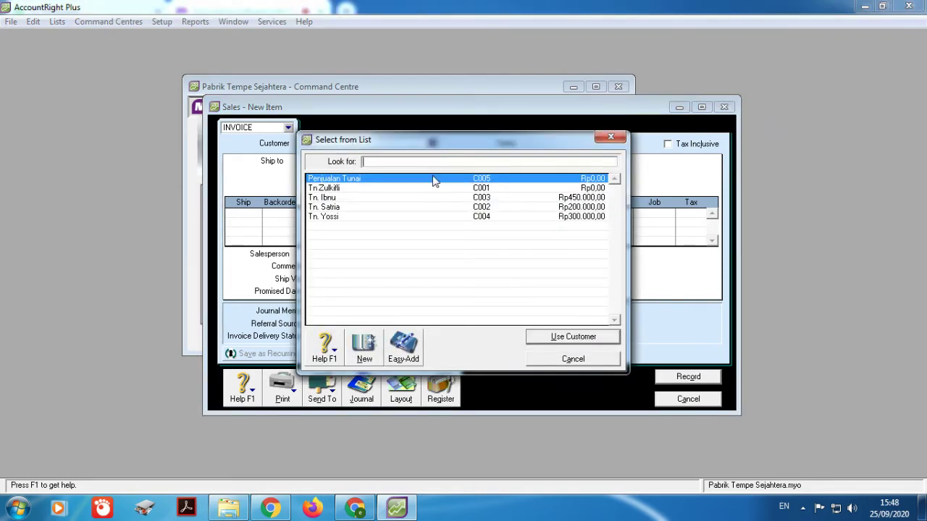
{"action": "left_click", "coordinate": [434, 180]}
{"action": "left_click", "coordinate": [550, 337]}
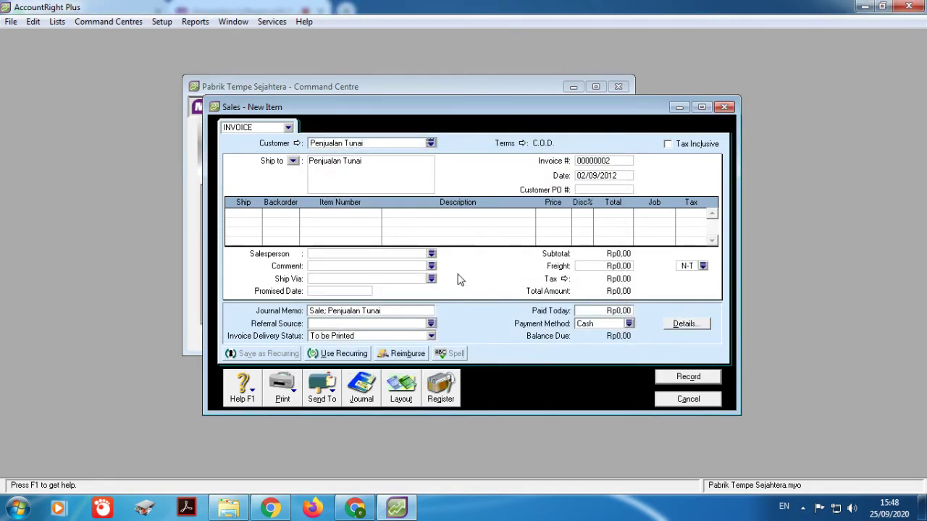
Step: Set the invoice number to NK 09-2 and its date to 07/09/2012
{"action": "left_click", "coordinate": [605, 163]}
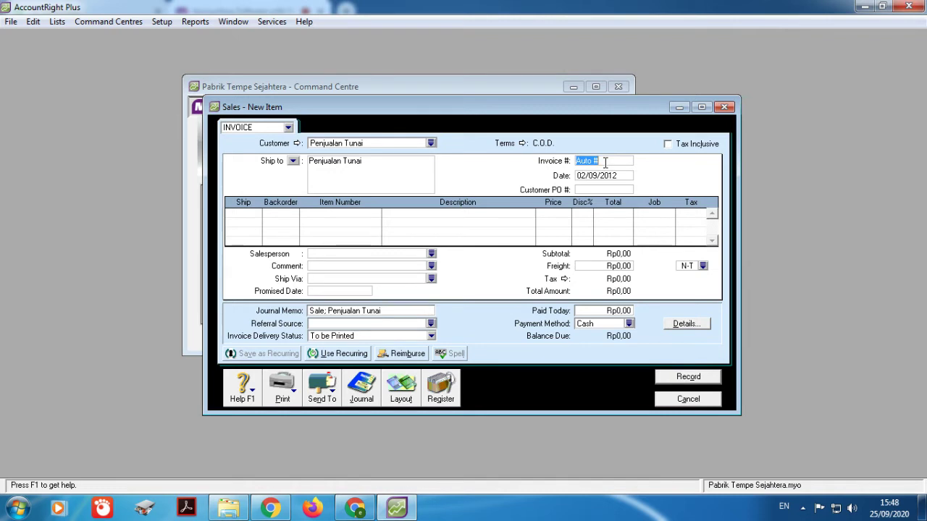
{"action": "type", "text": "NK 09-2"}
{"action": "left_click", "coordinate": [606, 175]}
{"action": "type", "text": "0"}
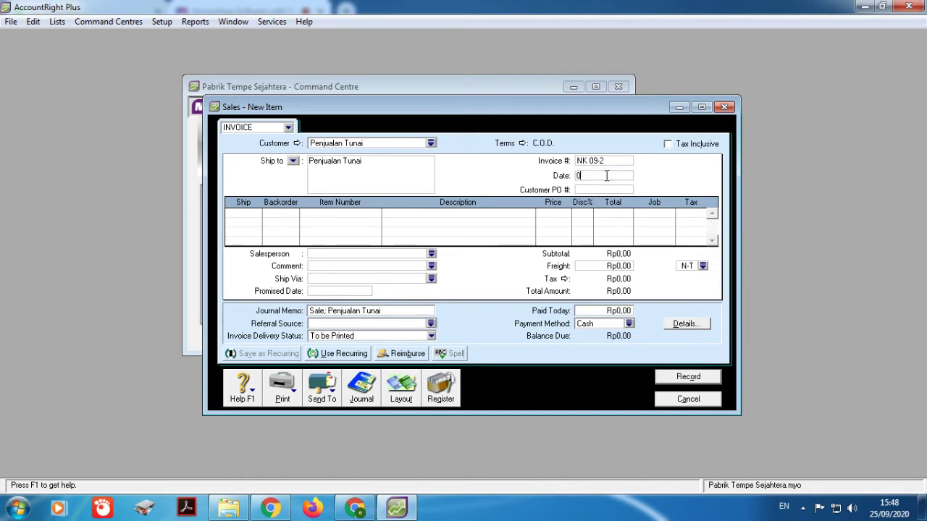
{"action": "type", "text": "7/09/2012"}
Step: Add an invoice line shipping 1000 units of item P001 Tempe
{"action": "left_click", "coordinate": [241, 214]}
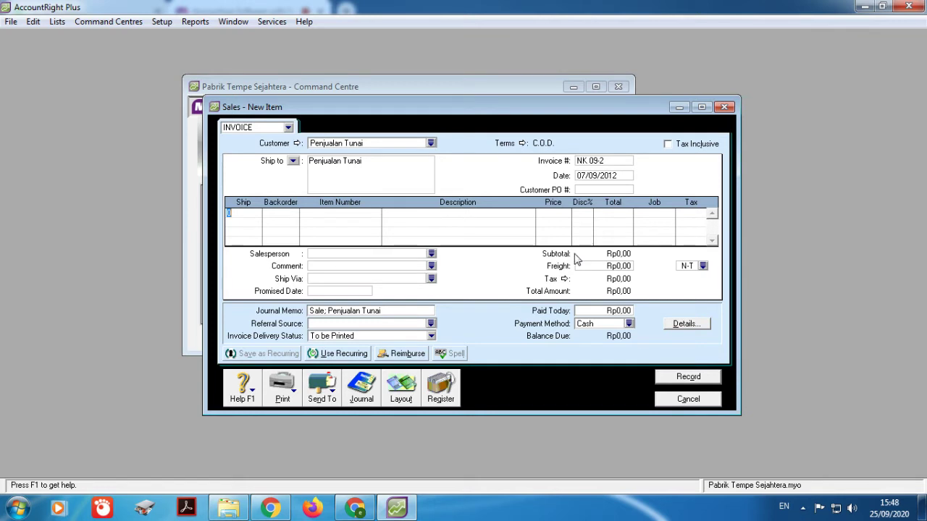
{"action": "type", "text": "1000"}
{"action": "key", "text": "Tab"}
{"action": "key", "text": "Tab"}
{"action": "key", "text": "Tab"}
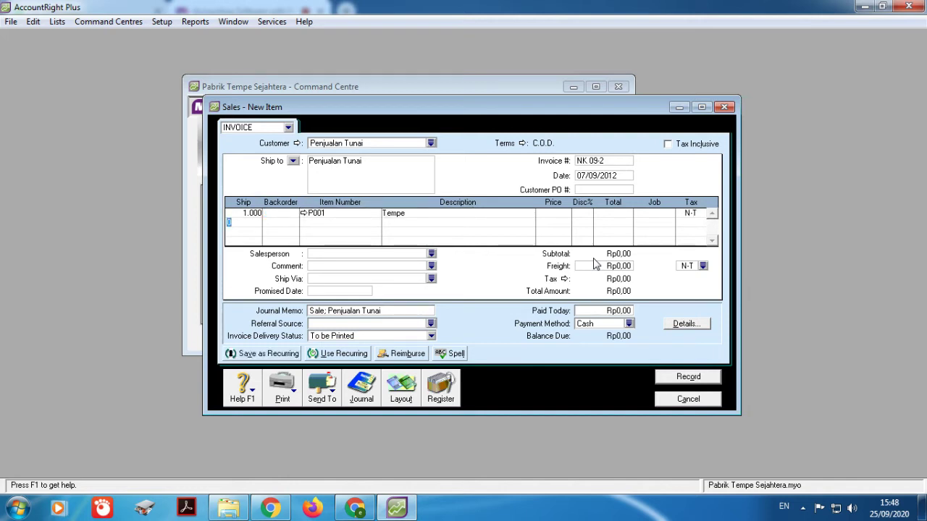
Step: Set the price of the P001 Tempe line to Rp4.000,00
{"action": "left_click", "coordinate": [565, 215]}
{"action": "type", "text": "4.000.000"}
{"action": "key", "text": "Tab"}
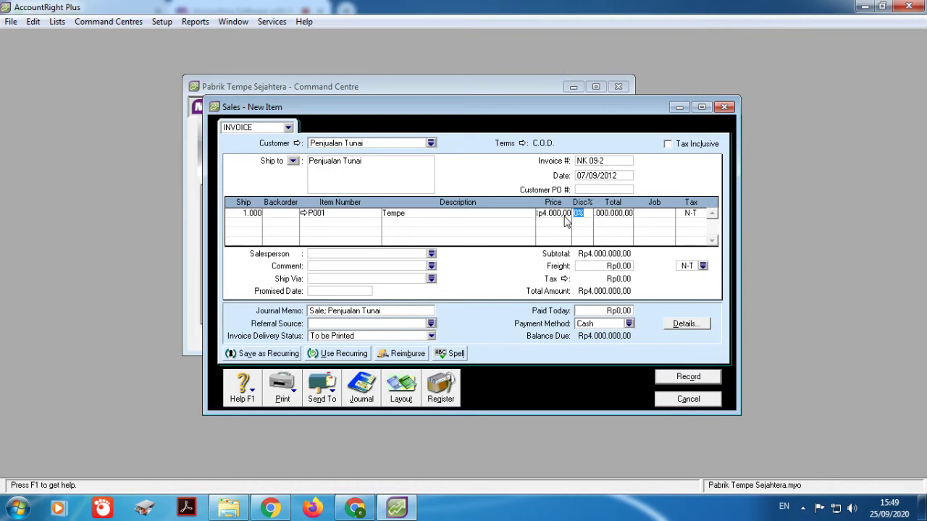
Step: Try to set the discount on the Tempe line to 500
{"action": "type", "text": "500"}
{"action": "key", "text": "Tab"}
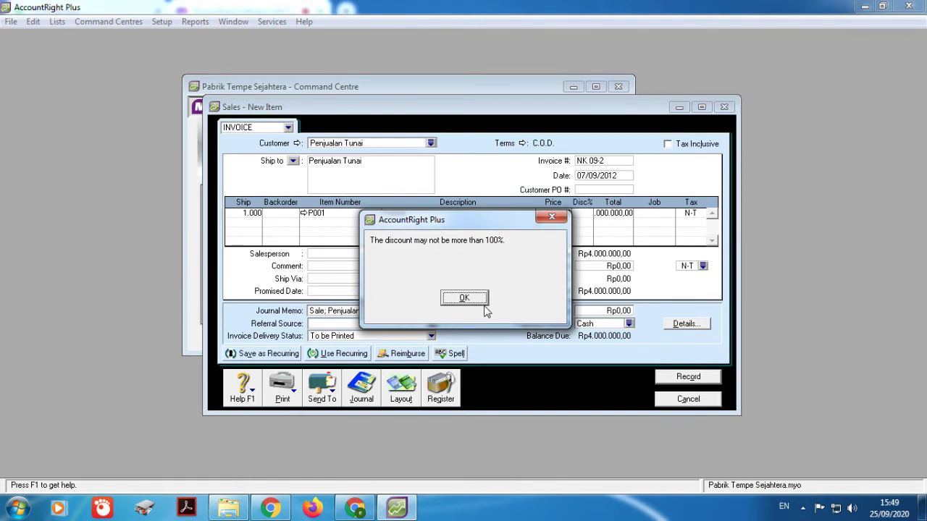
{"action": "left_click", "coordinate": [464, 297]}
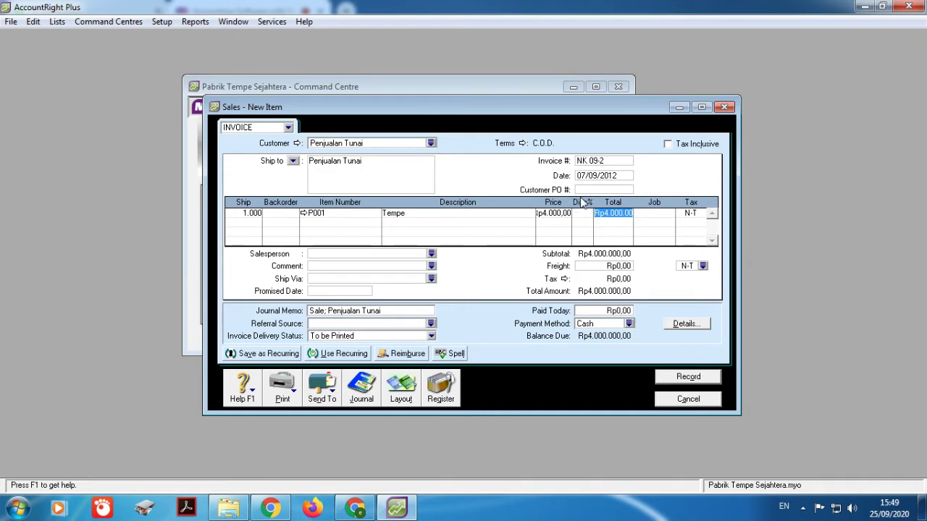
Step: Switch to the Windows Calculator, work out 500 as a percentage of 4000, and close it
{"action": "left_click", "coordinate": [25, 512]}
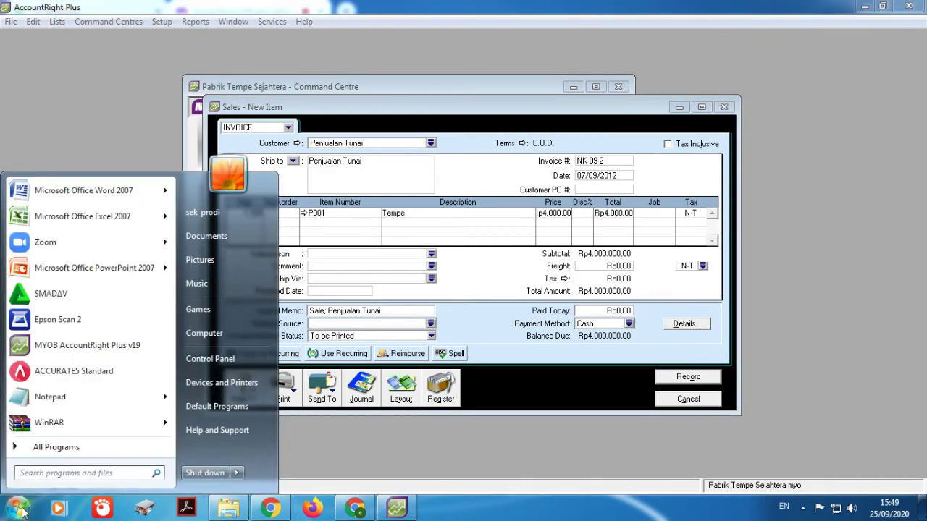
{"action": "left_click", "coordinate": [69, 475]}
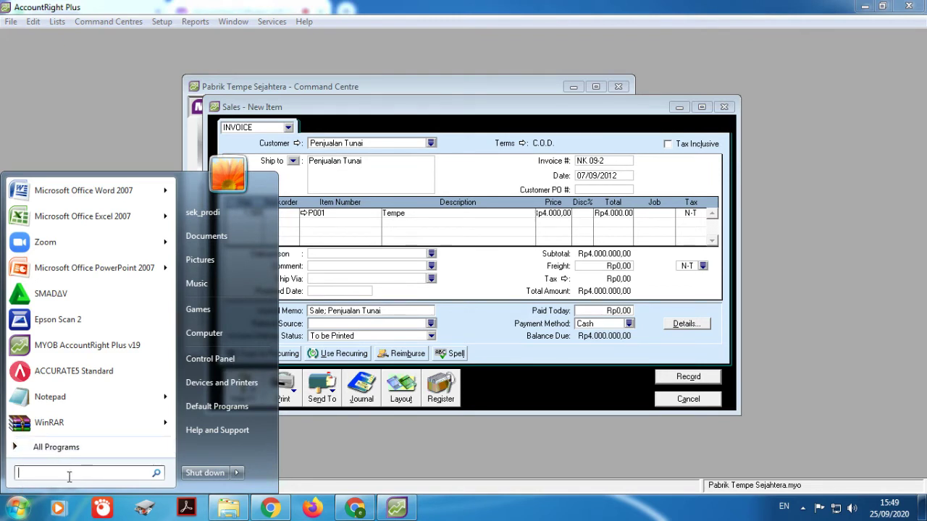
{"action": "type", "text": "calcu"}
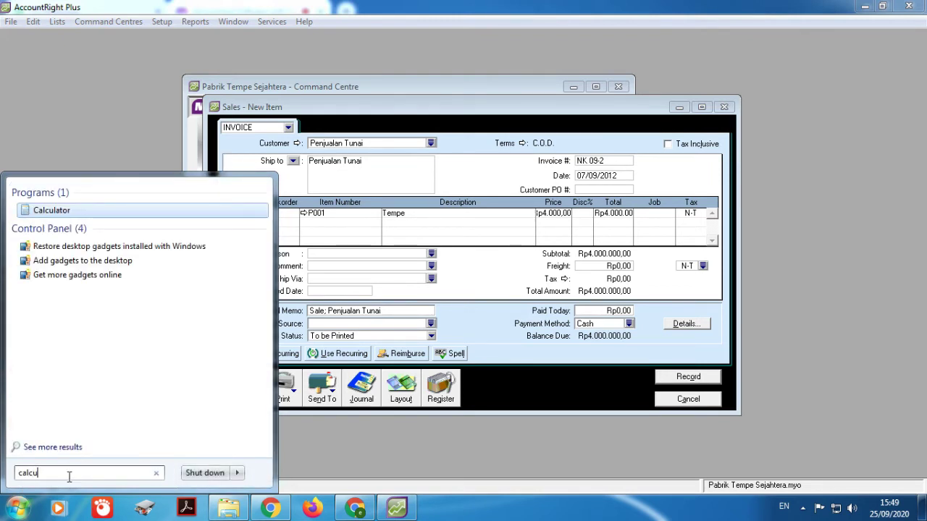
{"action": "left_click", "coordinate": [52, 211]}
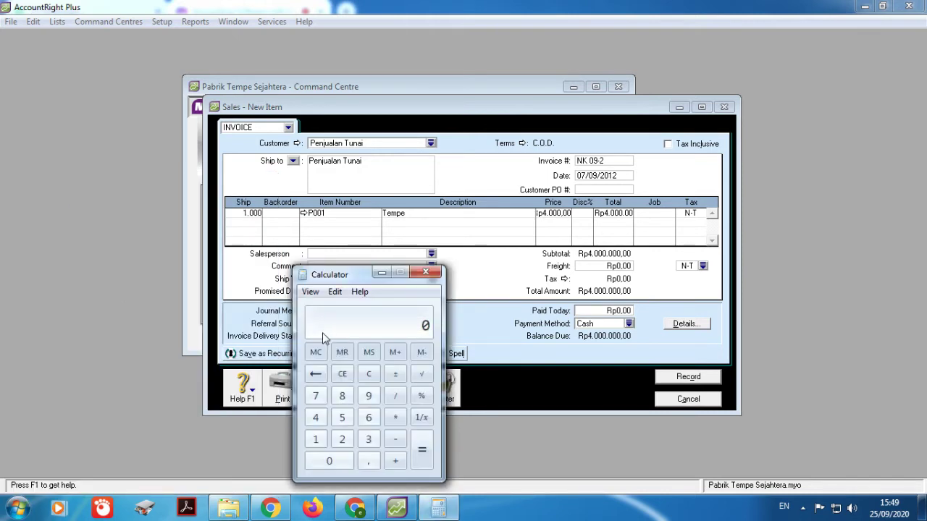
{"action": "type", "text": "500"}
{"action": "key", "text": "slash"}
{"action": "type", "text": "4000"}
{"action": "key", "text": "Return"}
{"action": "key", "text": "asterisk"}
{"action": "type", "text": "1.00"}
{"action": "key", "text": "Return"}
{"action": "left_click", "coordinate": [426, 272]}
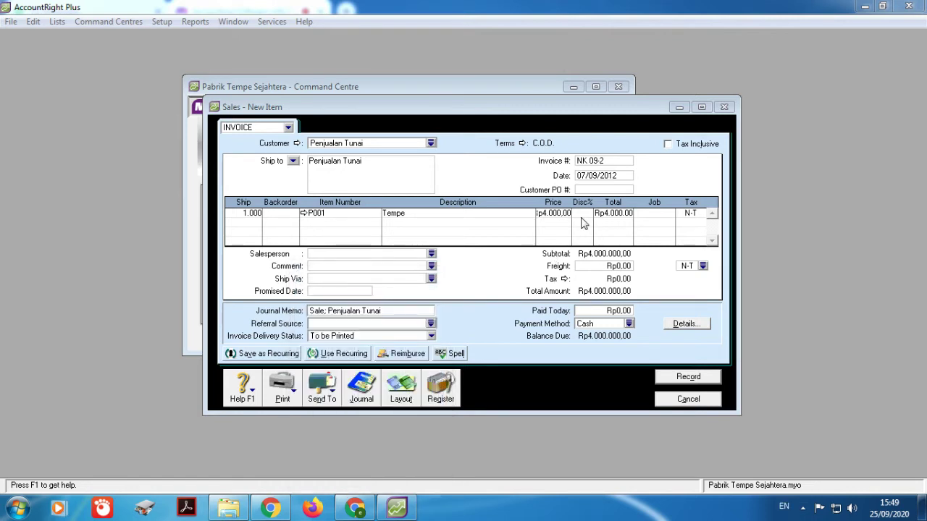
Step: Set the discount on the P001 Tempe line to 12,5%
{"action": "left_click", "coordinate": [584, 226]}
{"action": "left_click", "coordinate": [581, 215]}
{"action": "type", "text": "12,5"}
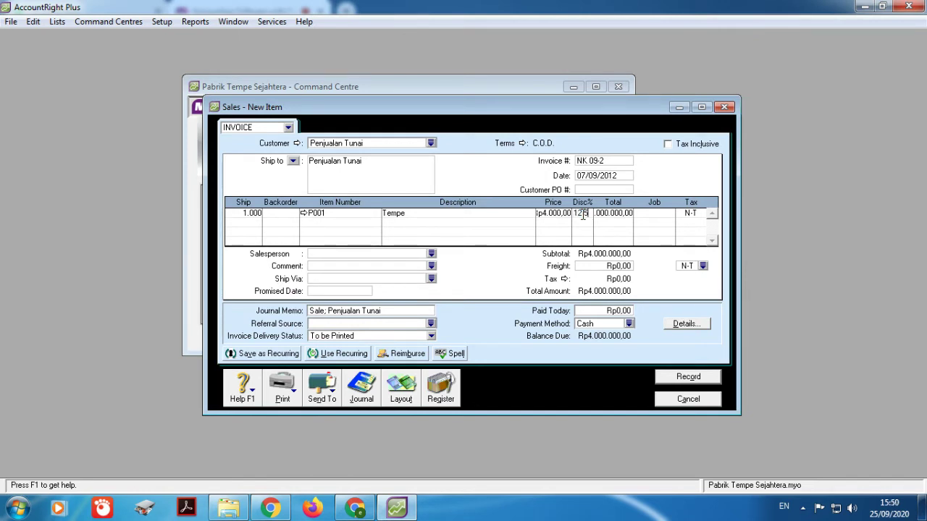
{"action": "key", "text": "Tab"}
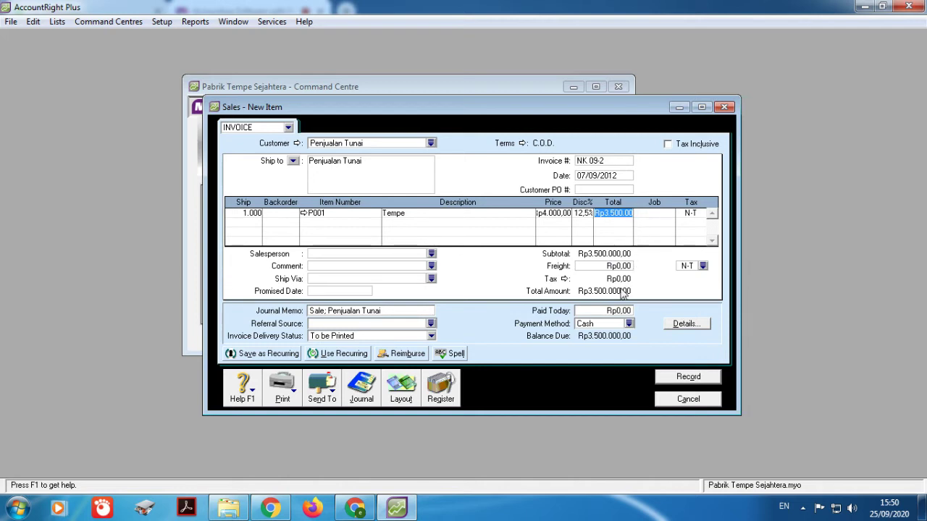
Step: Enter 3500000 as the amount paid today, record the cash sales invoice and close the form
{"action": "left_click", "coordinate": [614, 312]}
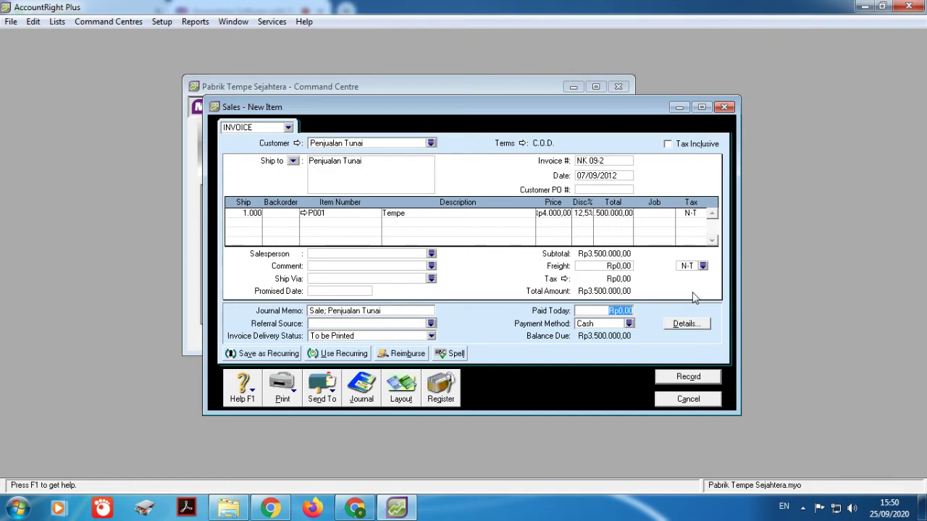
{"action": "type", "text": "3500000"}
{"action": "left_click", "coordinate": [673, 378]}
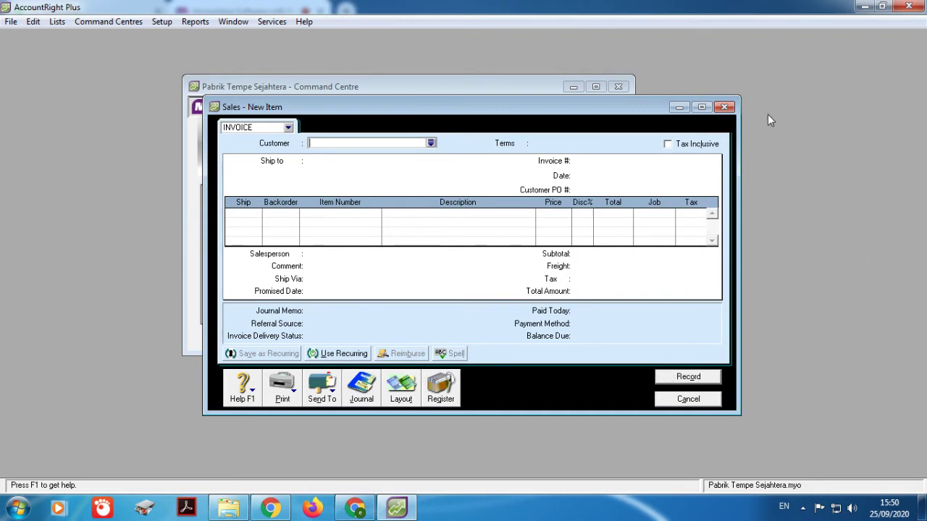
{"action": "left_click", "coordinate": [726, 108]}
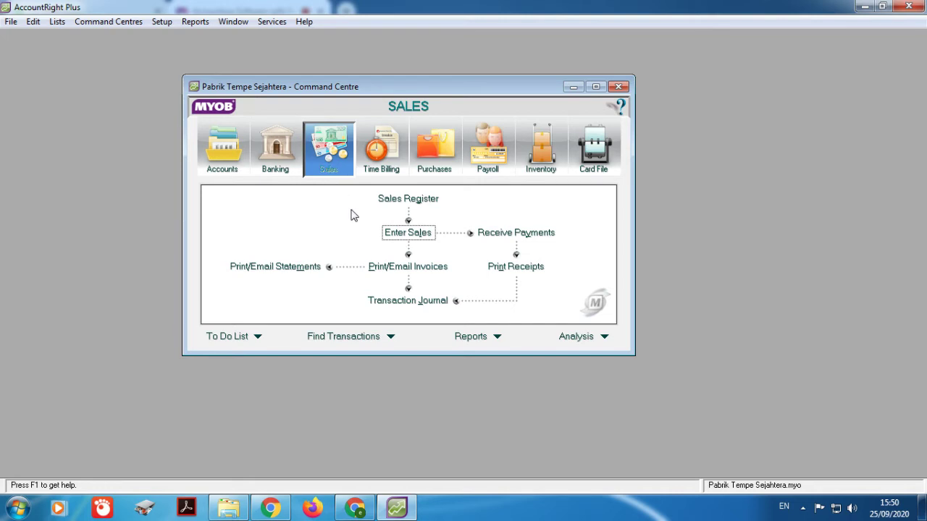
Step: Start a new item sales invoice for the second customer in the customer list
{"action": "left_click", "coordinate": [396, 242]}
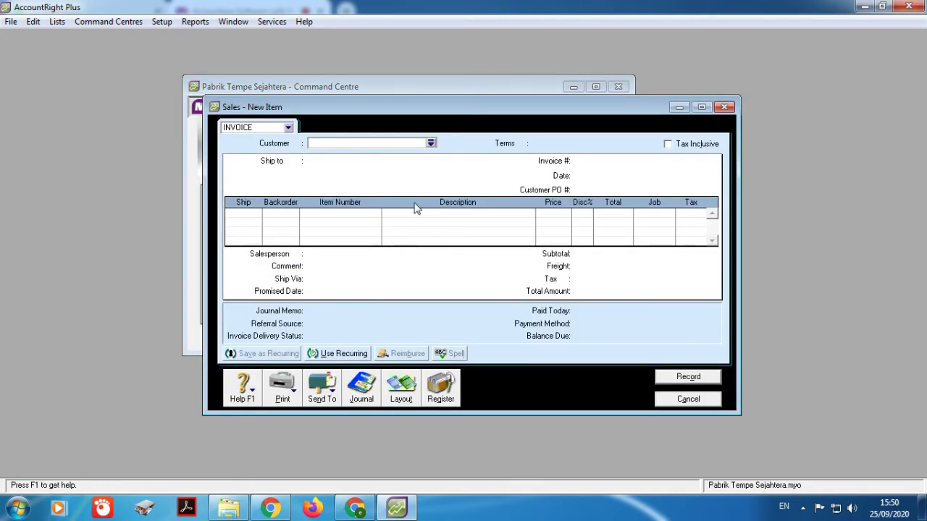
{"action": "left_click", "coordinate": [431, 142]}
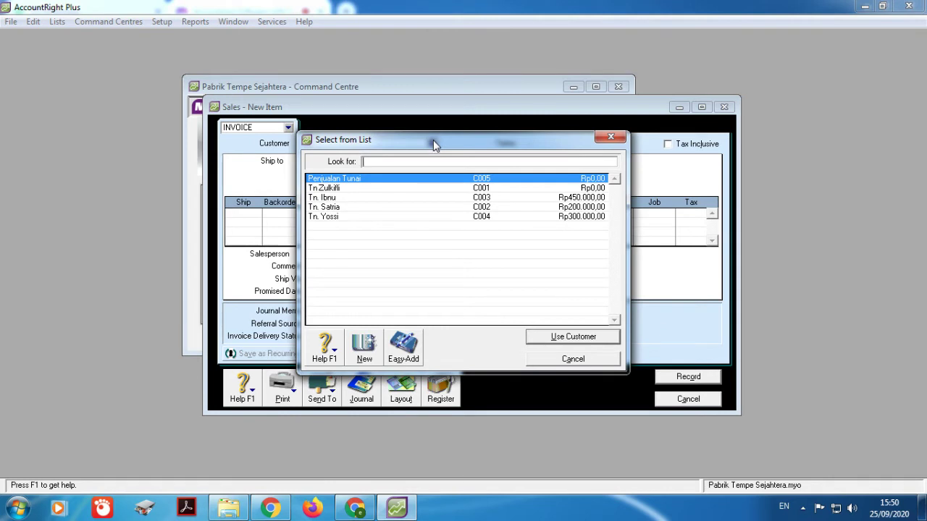
{"action": "left_click", "coordinate": [414, 188]}
{"action": "left_click", "coordinate": [601, 337]}
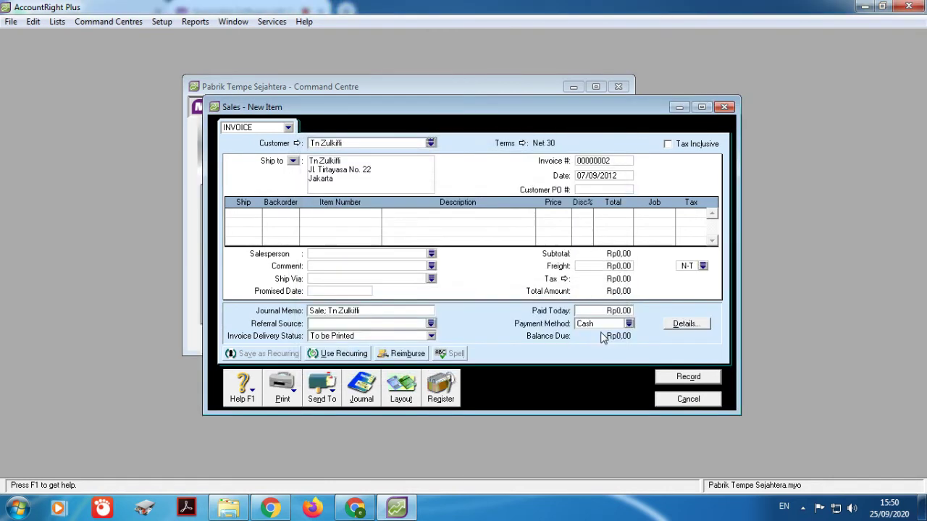
Step: Set the invoice number to F09-1 and its date to 08/09/2012
{"action": "left_click", "coordinate": [612, 160]}
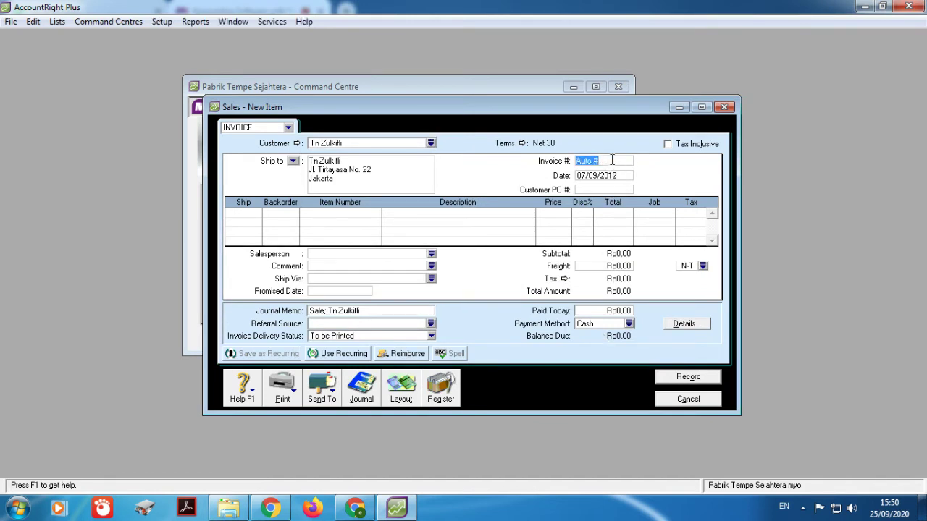
{"action": "type", "text": "F09-1"}
{"action": "left_click", "coordinate": [621, 181]}
{"action": "type", "text": "08"}
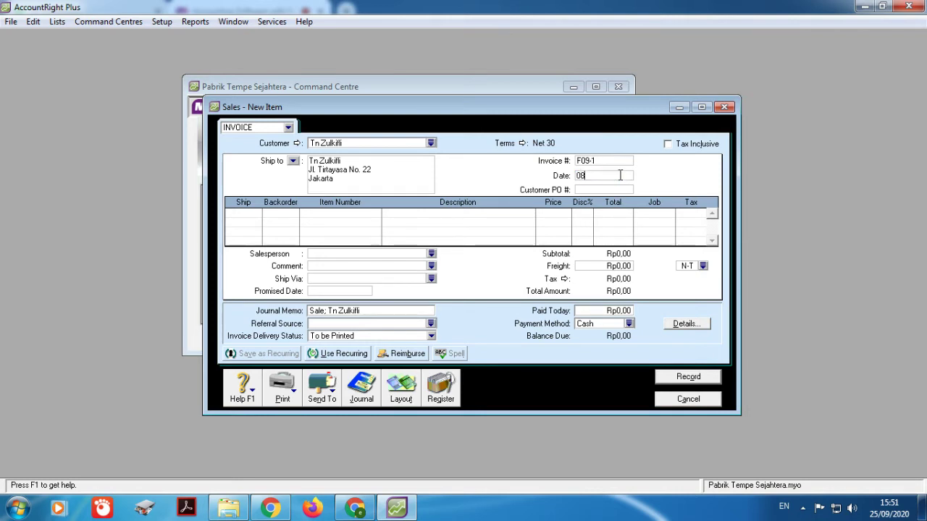
{"action": "type", "text": "/09/2012"}
Step: Add a line shipping 1000 units of item P001 Tempe to invoice F09-1
{"action": "left_click", "coordinate": [258, 215]}
{"action": "type", "text": "1000"}
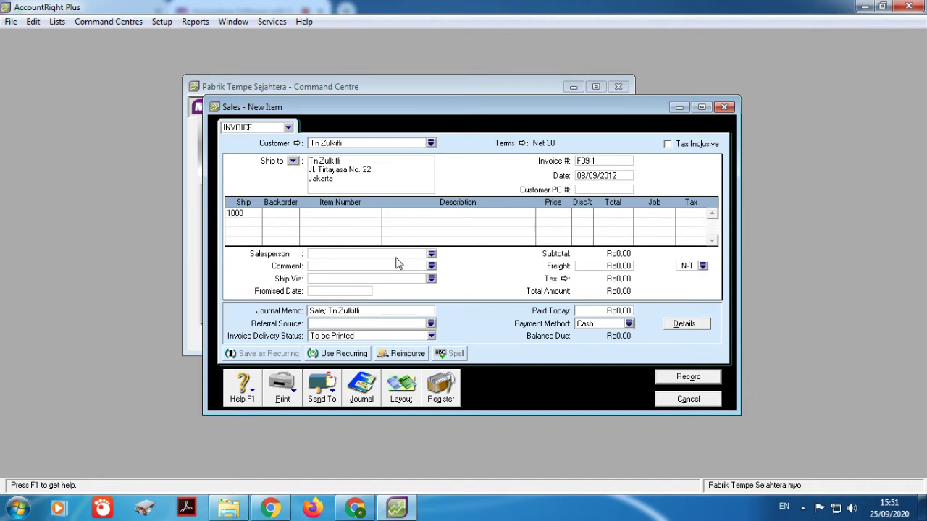
{"action": "key", "text": "Tab"}
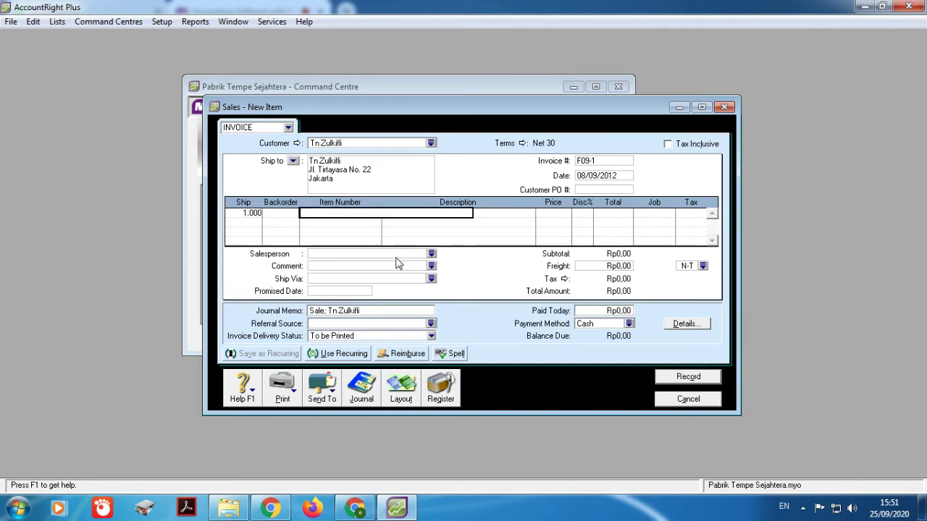
{"action": "key", "text": "Tab"}
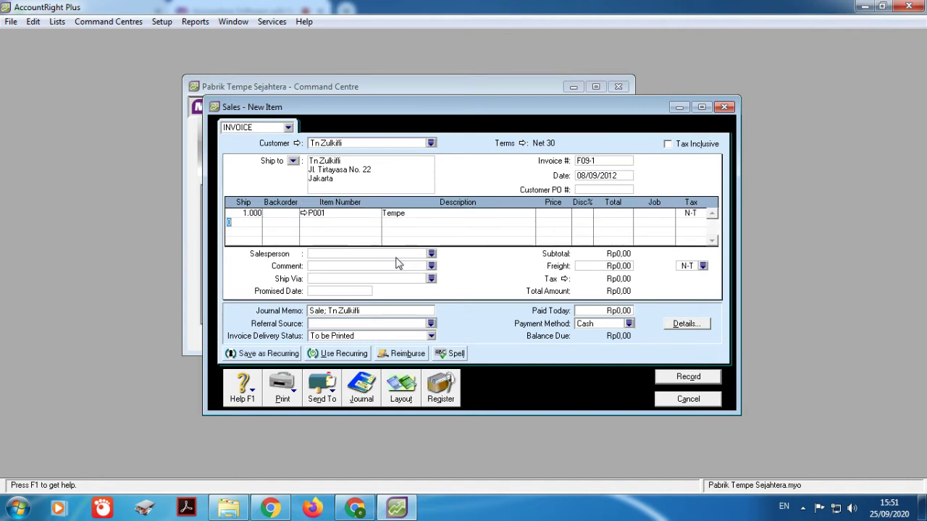
Step: Price the Tempe line at 4000 per unit, record the credit sale invoice and close the form
{"action": "left_click", "coordinate": [555, 216]}
{"action": "type", "text": "4000"}
{"action": "key", "text": "Tab"}
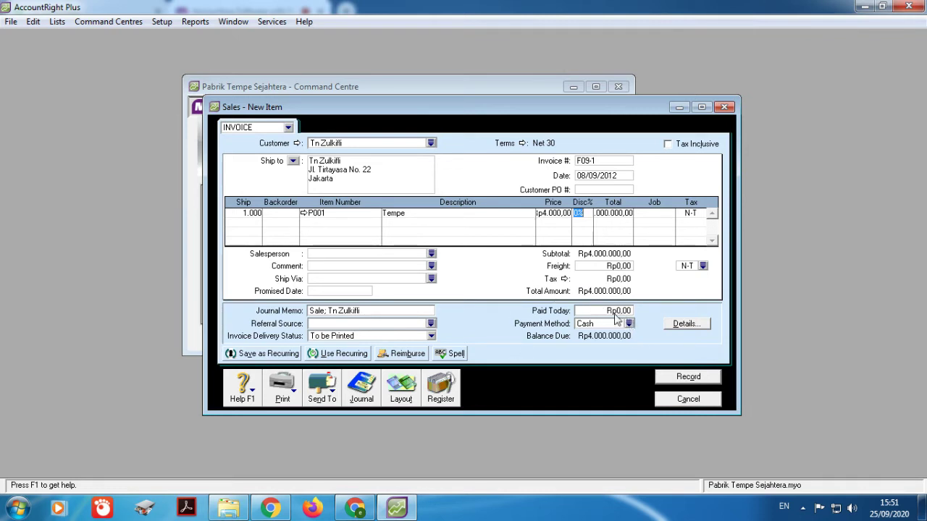
{"action": "left_click", "coordinate": [684, 381]}
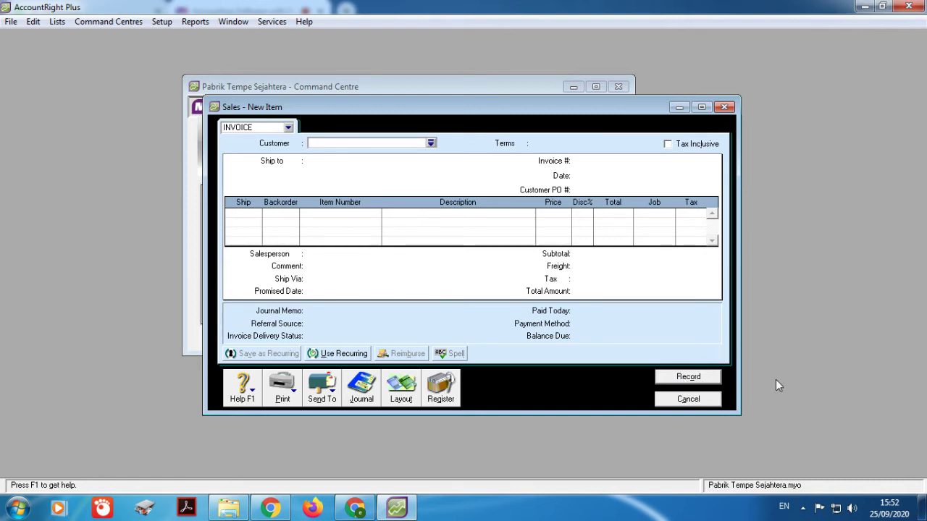
{"action": "left_click", "coordinate": [724, 107]}
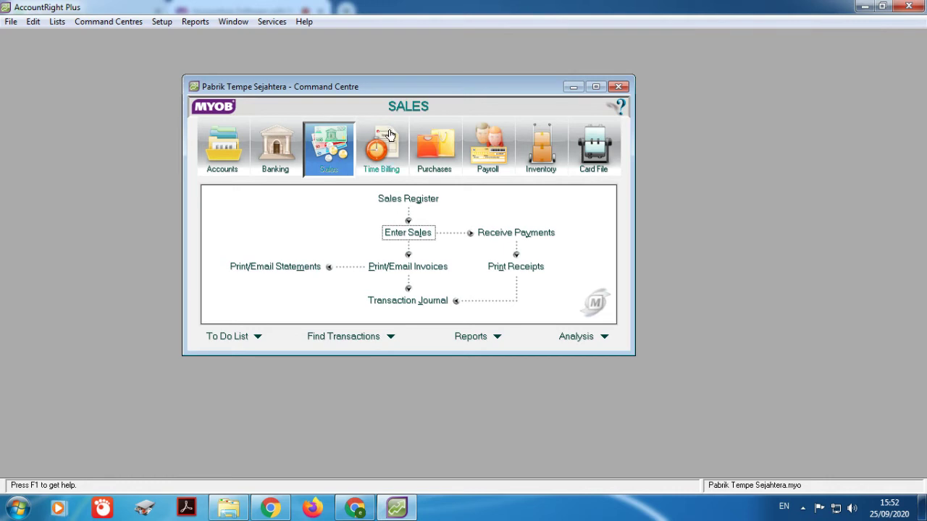
Step: Start a customer payment receipt deposited to account 1-1100 Kas Ditangan and select the customer with the Rp450.000,00 balance
{"action": "left_click", "coordinate": [493, 235]}
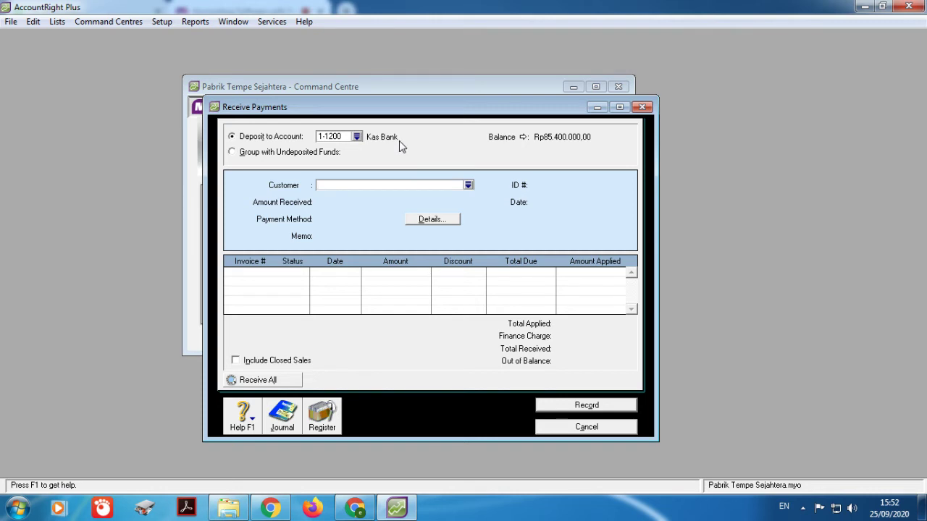
{"action": "left_click", "coordinate": [356, 136]}
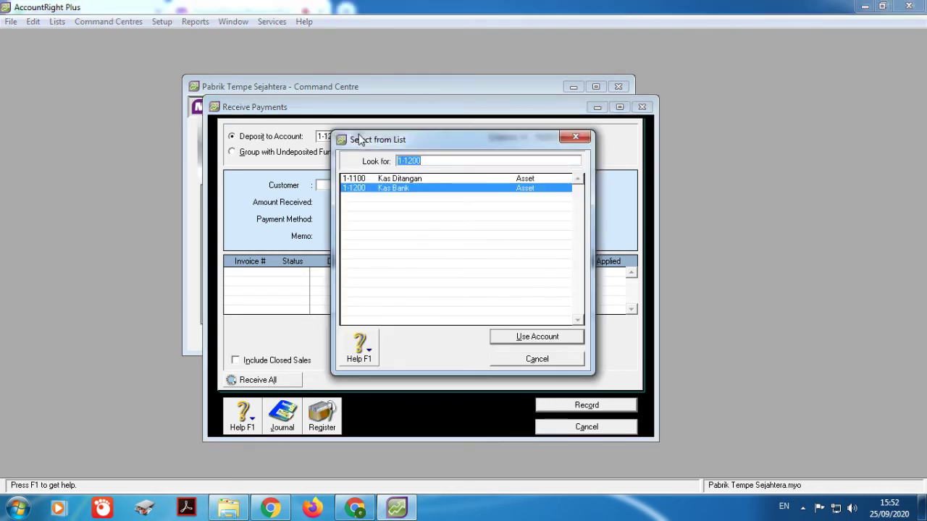
{"action": "left_click", "coordinate": [390, 179]}
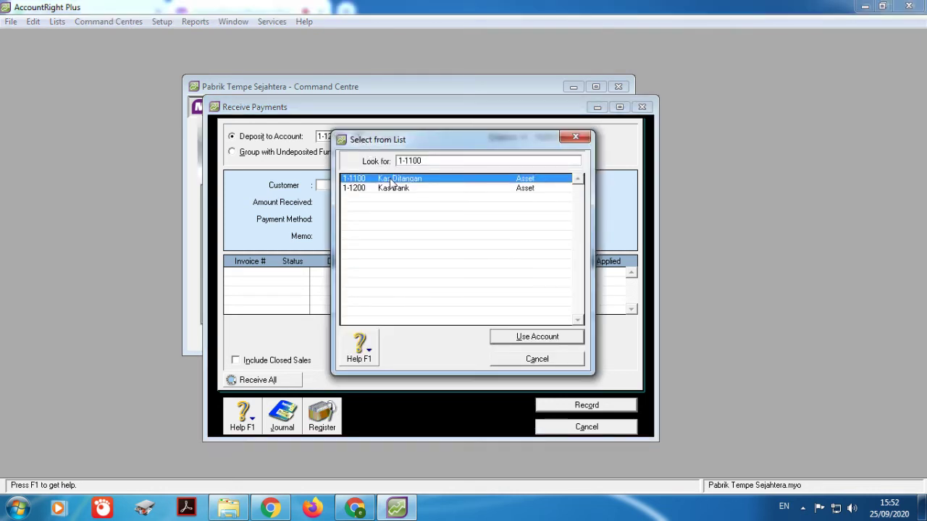
{"action": "left_click", "coordinate": [516, 338]}
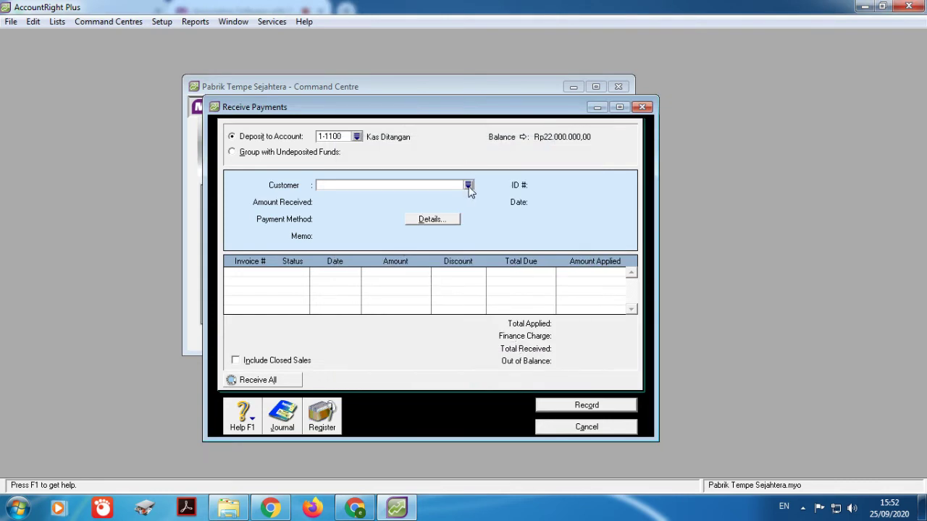
{"action": "left_click", "coordinate": [469, 187]}
{"action": "left_click", "coordinate": [424, 198]}
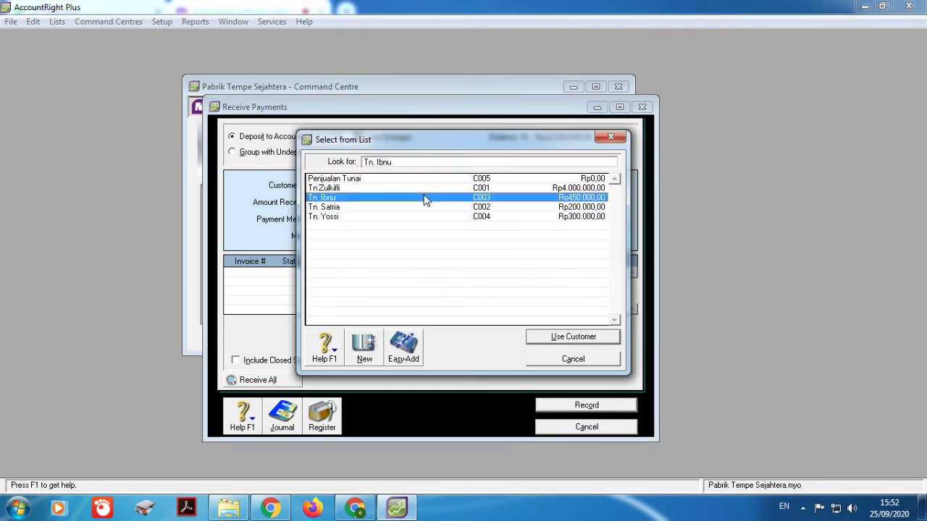
{"action": "left_click", "coordinate": [554, 339]}
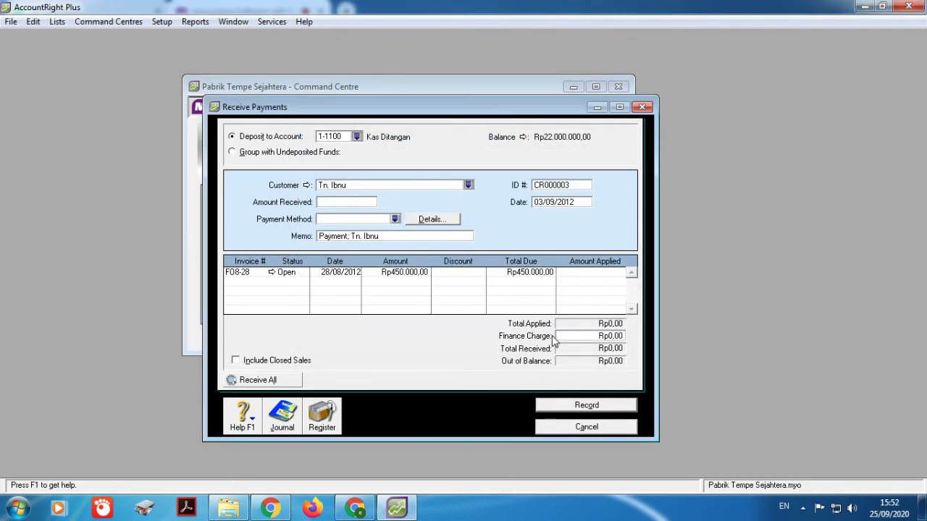
Step: Enter 450.000,00 as the amount received and choose Cash as the payment method
{"action": "left_click", "coordinate": [371, 201]}
{"action": "type", "text": "450.000,00"}
{"action": "key", "text": "Tab"}
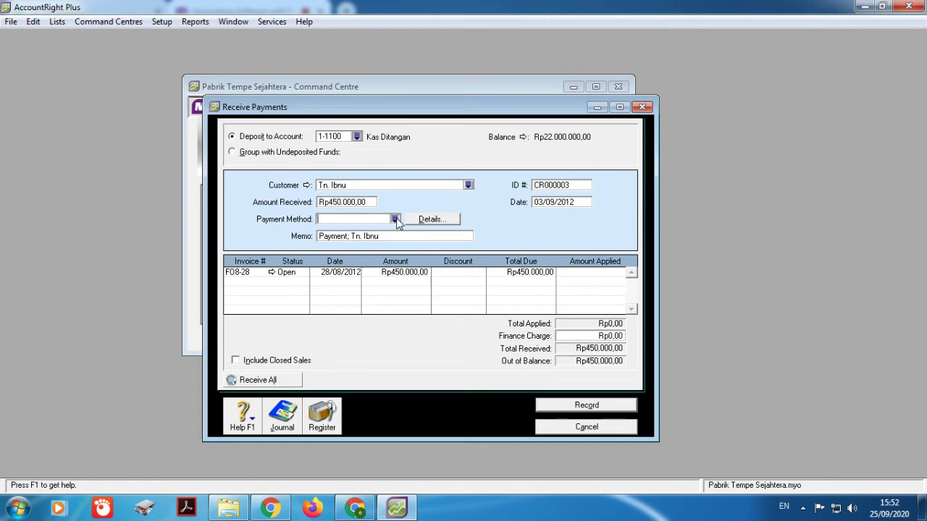
{"action": "left_click", "coordinate": [394, 219]}
{"action": "left_click", "coordinate": [368, 208]}
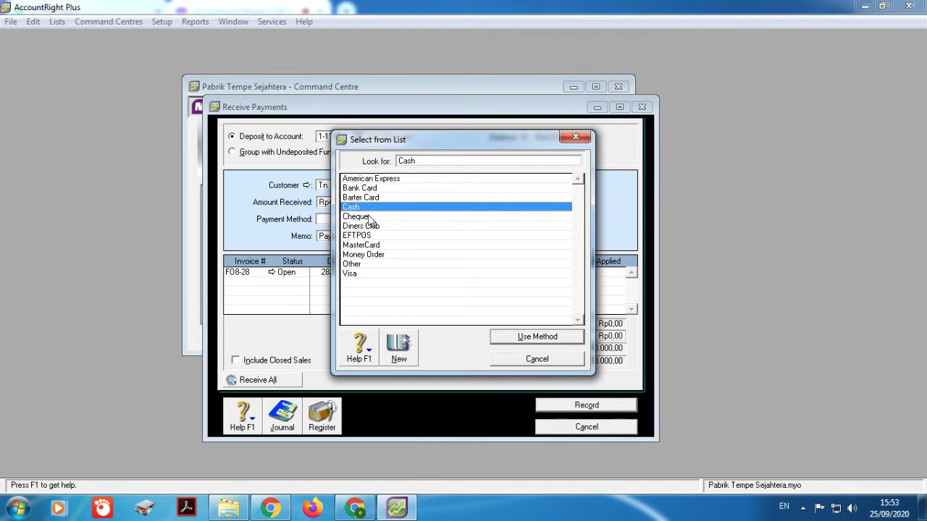
{"action": "left_click", "coordinate": [531, 339]}
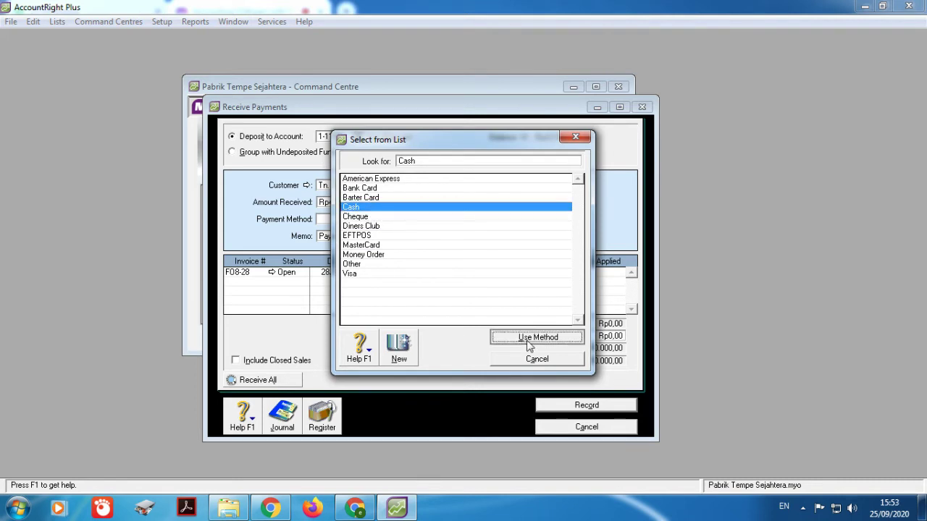
Step: Set the receipt's ID to BKM 09-2 and its date to 09/09/2012
{"action": "left_click", "coordinate": [575, 185]}
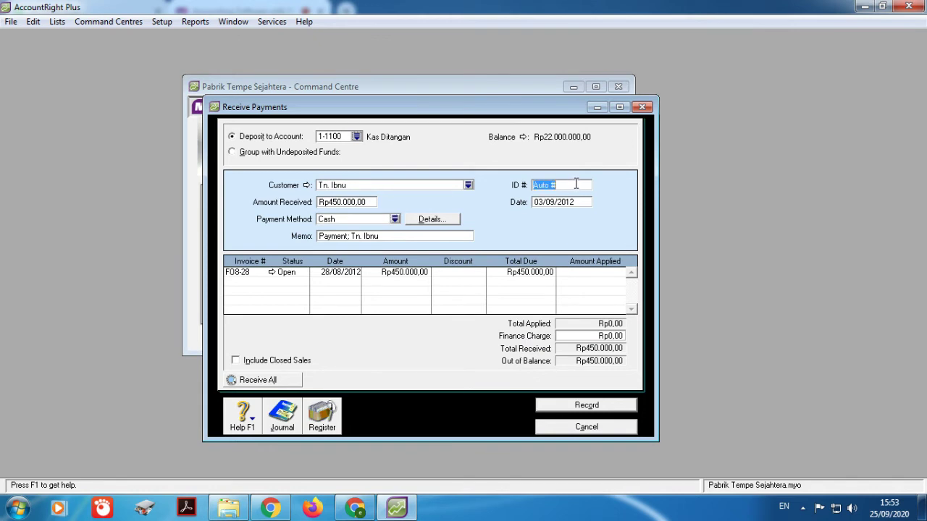
{"action": "type", "text": "BKM 09-2"}
{"action": "left_click", "coordinate": [590, 202]}
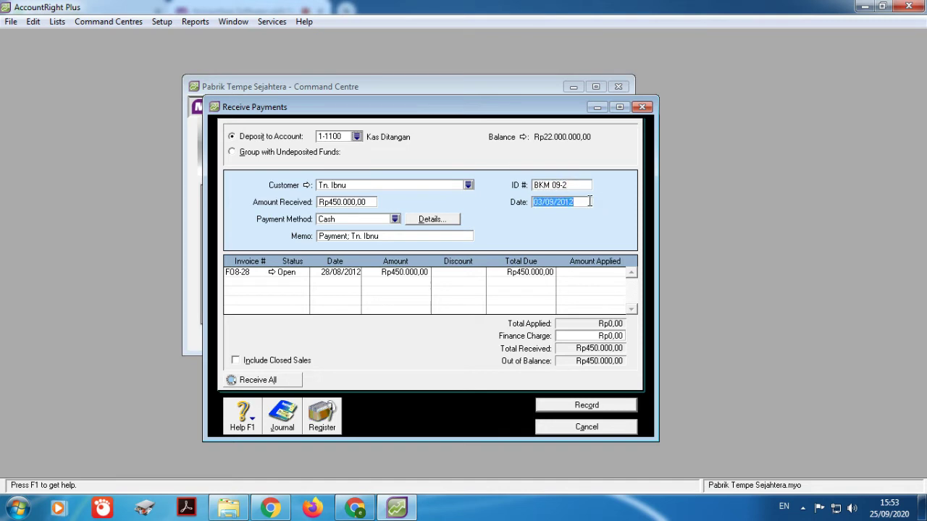
{"action": "type", "text": "09"}
Step: Apply Rp450.000,00 of the receipt to invoice F08-28 and record the payment
{"action": "left_click", "coordinate": [572, 275]}
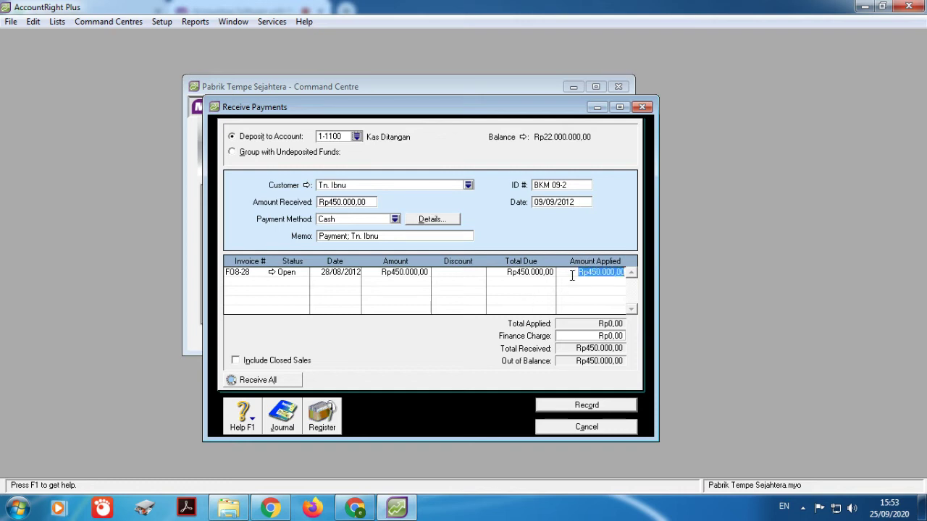
{"action": "left_click", "coordinate": [572, 274]}
{"action": "left_click", "coordinate": [577, 407]}
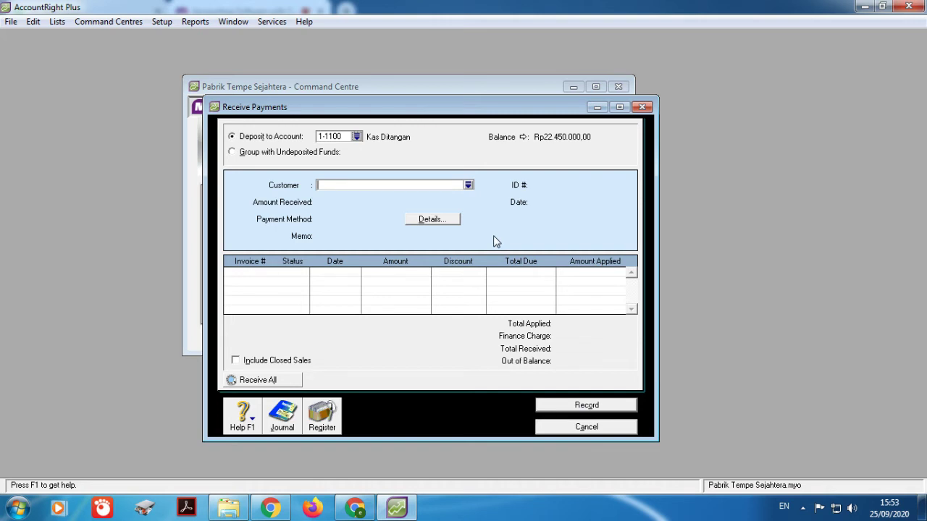
Step: Enter a new receipt of 300.000,00 by Cash for the customer with the Rp300.000,00 balance
{"action": "left_click", "coordinate": [469, 185]}
{"action": "left_click", "coordinate": [410, 217]}
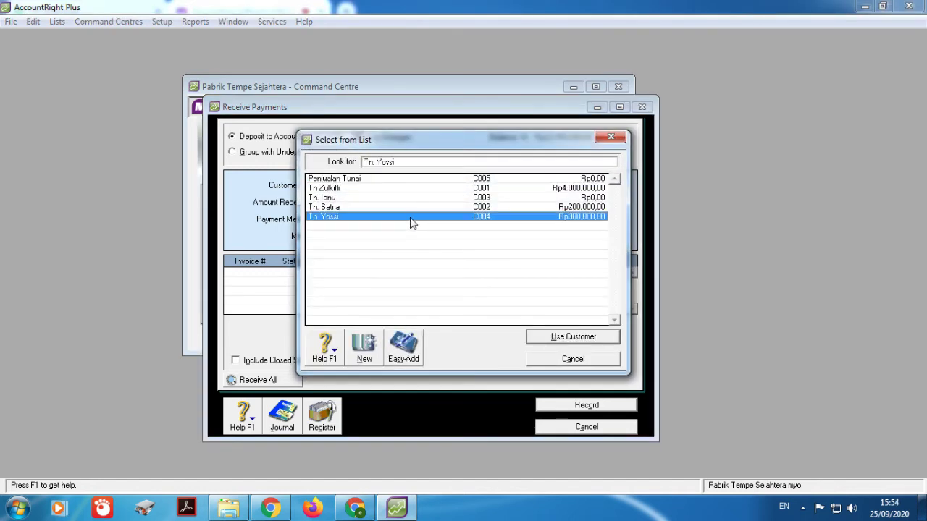
{"action": "left_click", "coordinate": [554, 338]}
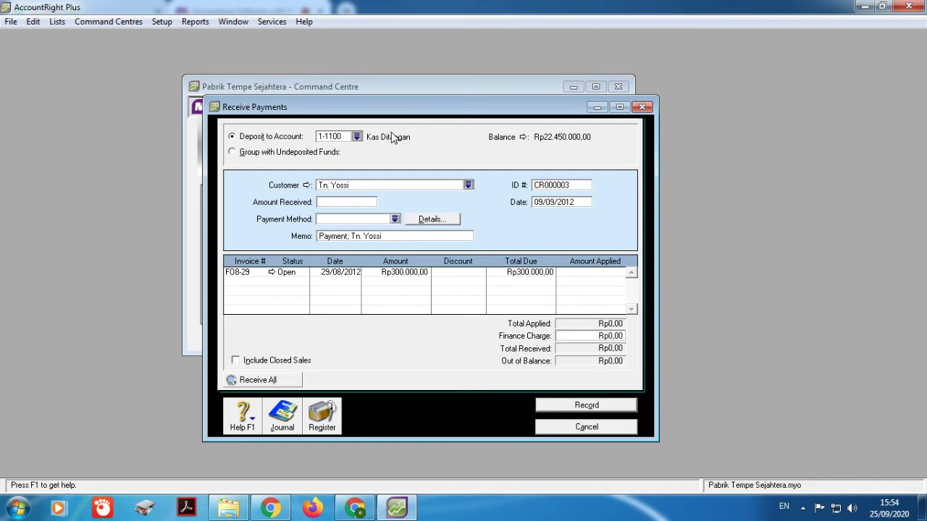
{"action": "left_click", "coordinate": [365, 203]}
{"action": "type", "text": "300000"}
{"action": "left_click", "coordinate": [379, 216]}
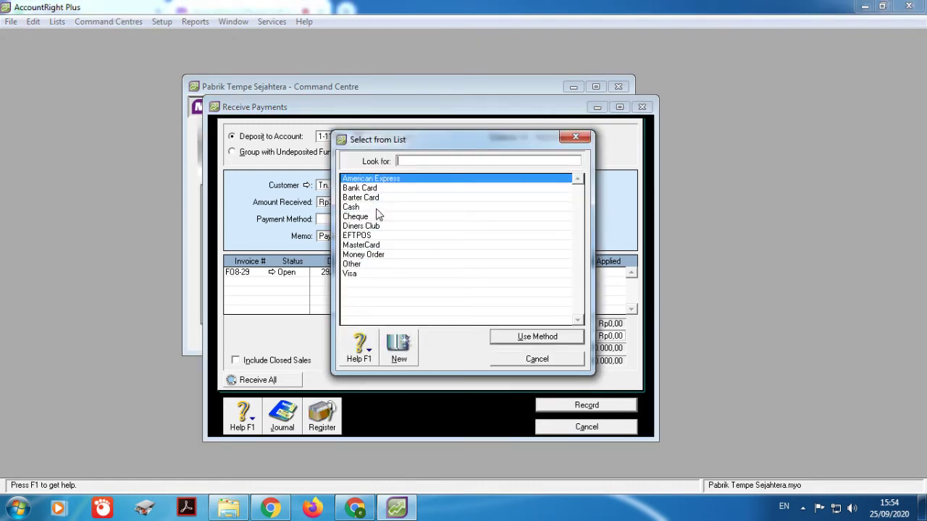
{"action": "type", "text": "Cash"}
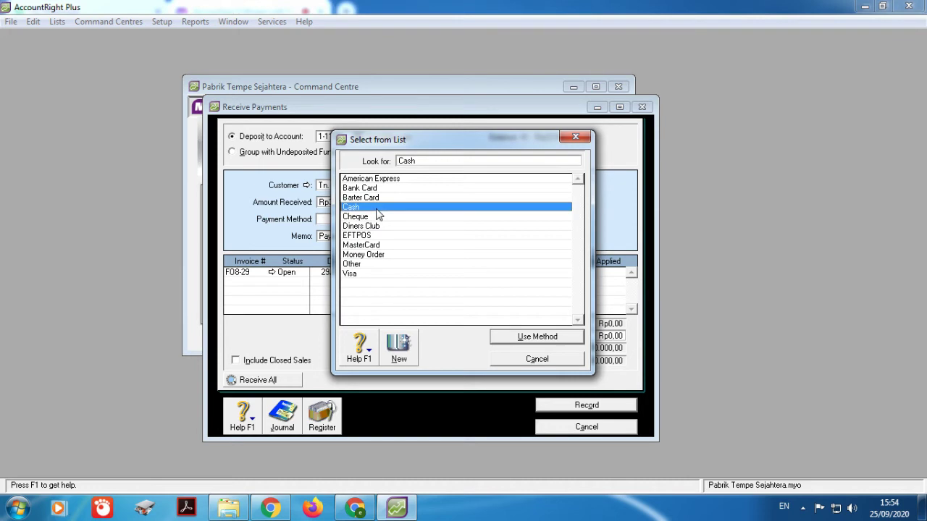
{"action": "left_click", "coordinate": [539, 337]}
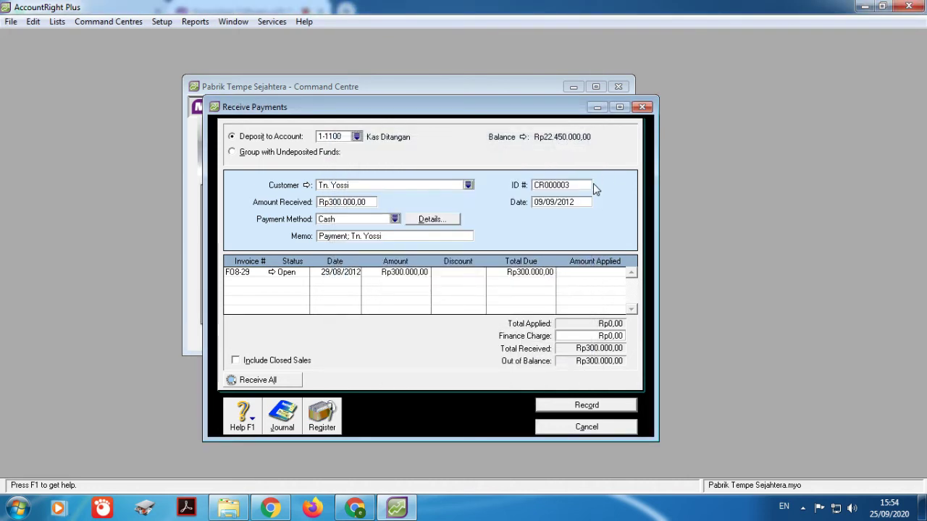
Step: Set the ID of the Rp300.000,00 receipt to BKM 09-3
{"action": "left_click", "coordinate": [589, 184]}
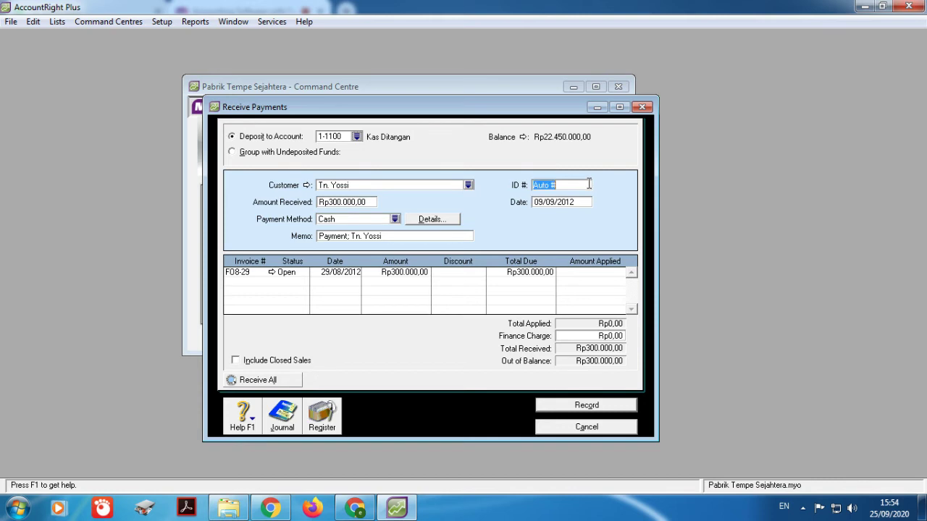
{"action": "type", "text": "BKM 09-3"}
{"action": "key", "text": "Tab"}
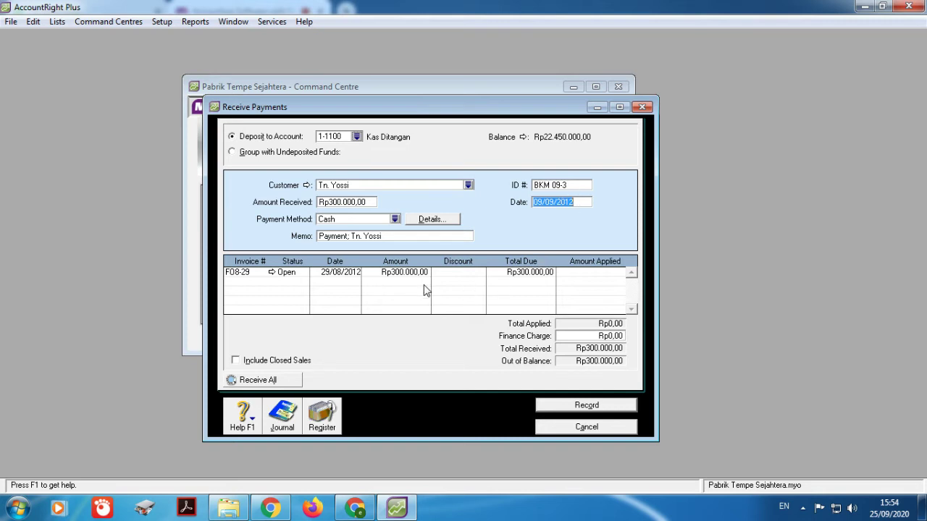
Step: Apply Rp300.000,00 to invoice F08-29, record the payment and close the receipt form
{"action": "left_click", "coordinate": [578, 273]}
{"action": "left_click", "coordinate": [578, 273]}
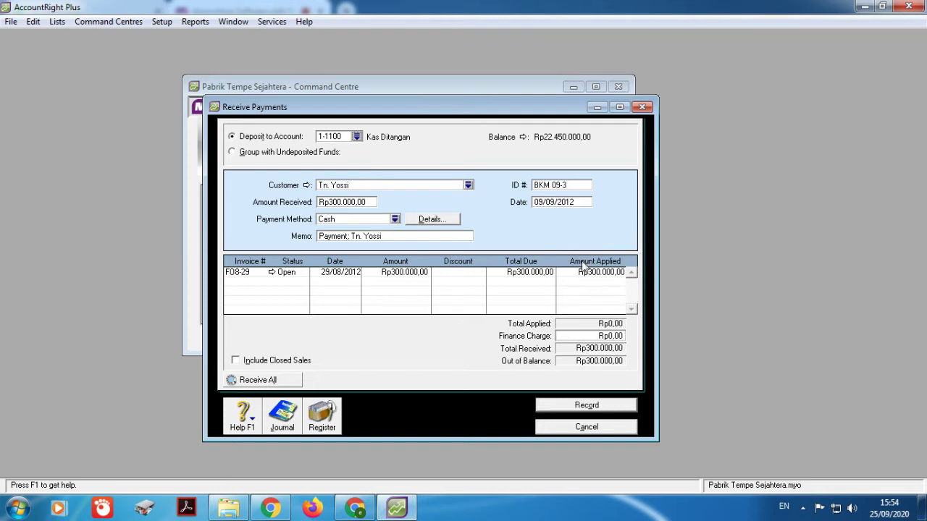
{"action": "left_click", "coordinate": [606, 410]}
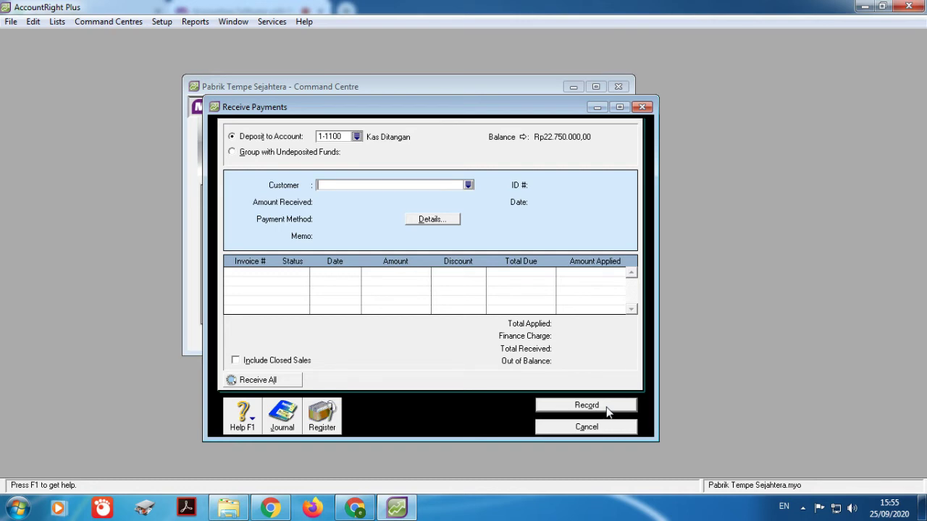
{"action": "left_click", "coordinate": [644, 108]}
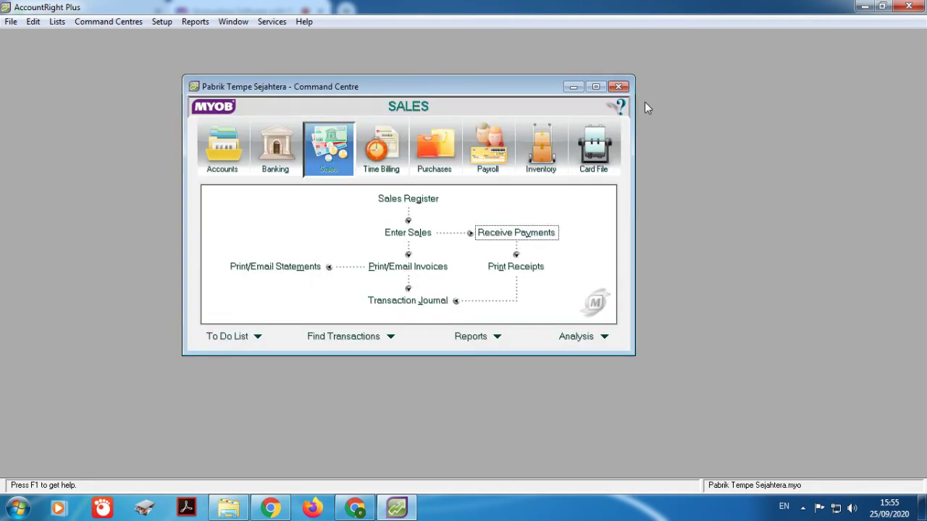
Step: Start a new item sales invoice for the customer who paid invoice F08-28
{"action": "left_click", "coordinate": [427, 233]}
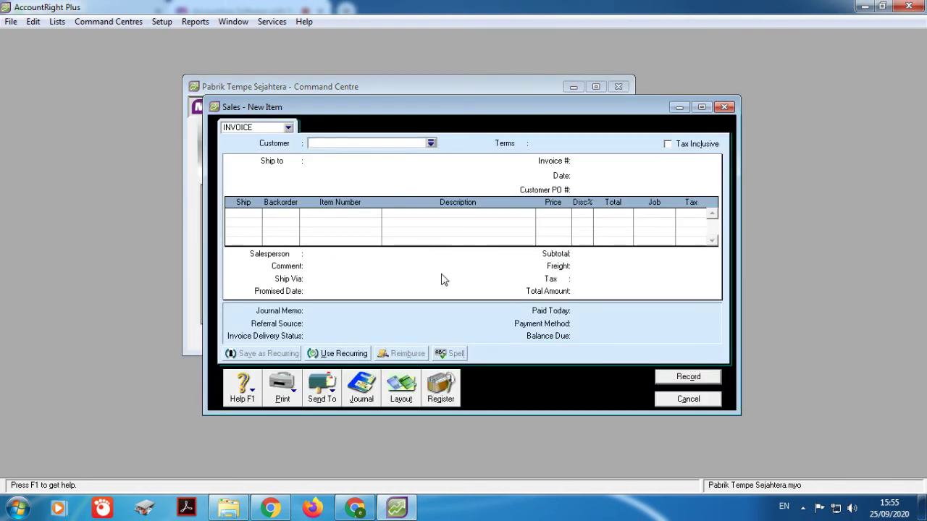
{"action": "left_click", "coordinate": [432, 143]}
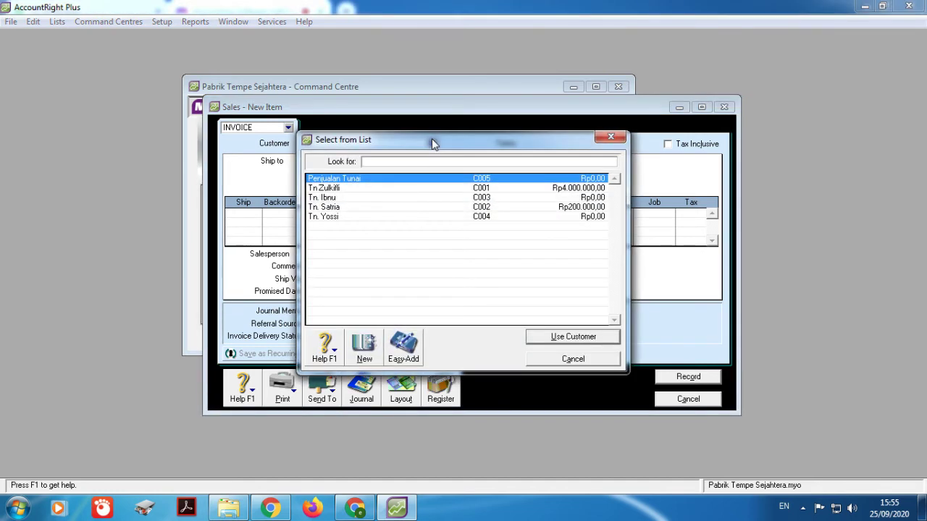
{"action": "left_click", "coordinate": [374, 198]}
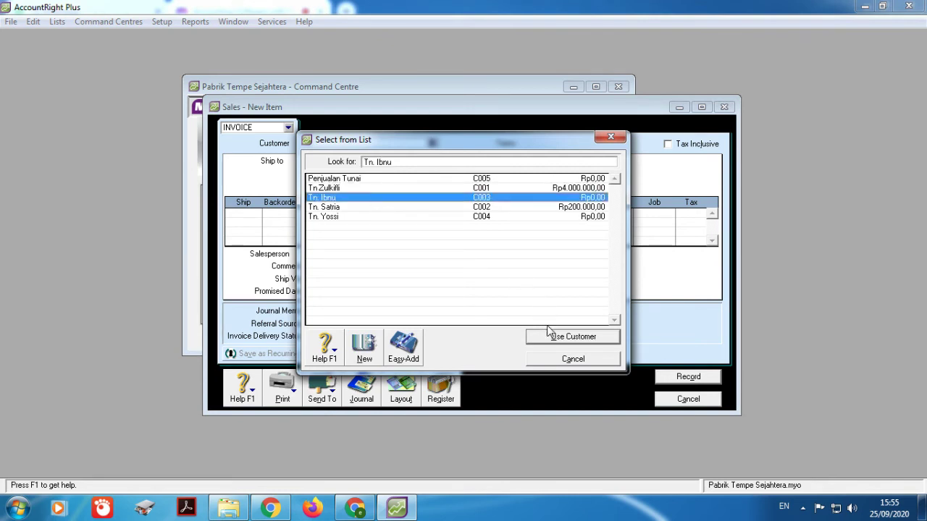
{"action": "left_click", "coordinate": [572, 336]}
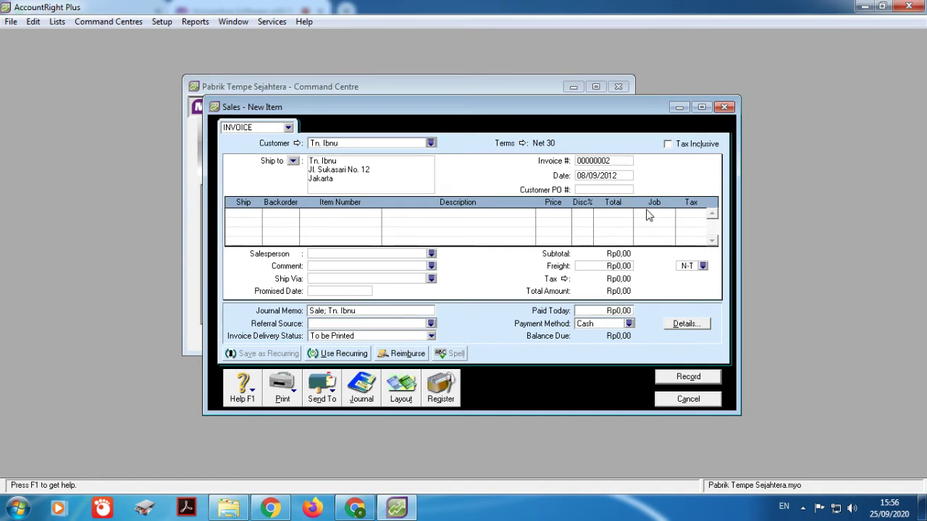
Step: Set the invoice number to F09-2 and the invoice date to 10/09/2012
{"action": "left_click", "coordinate": [622, 160]}
{"action": "type", "text": "F09-2"}
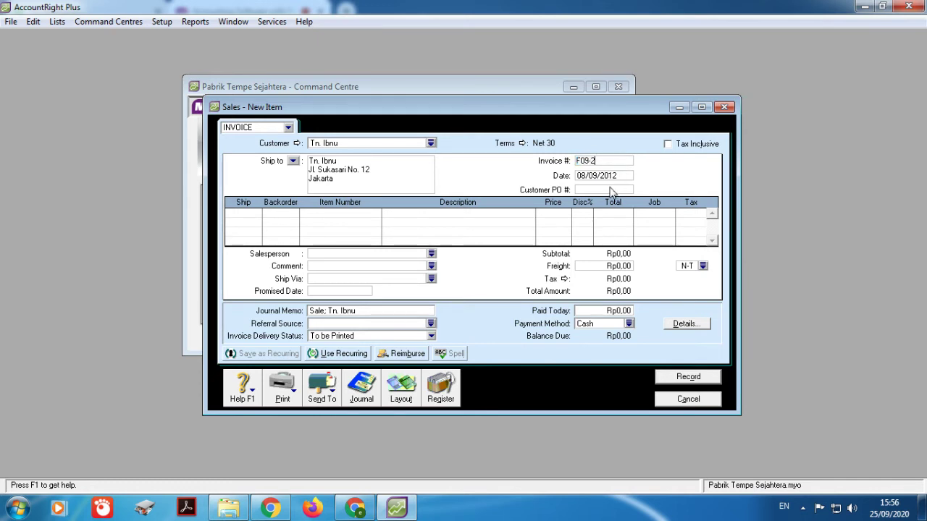
{"action": "left_click", "coordinate": [601, 176]}
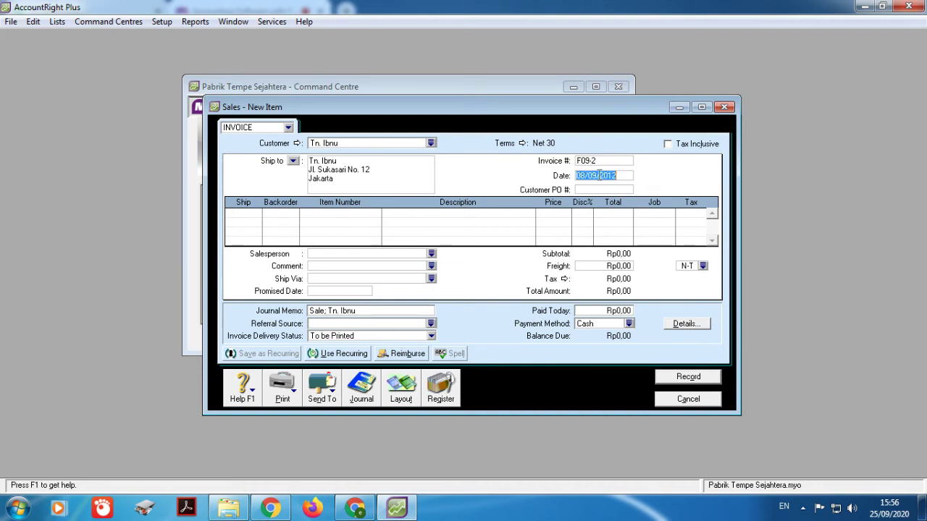
{"action": "left_click", "coordinate": [580, 175]}
{"action": "double_click", "coordinate": [580, 175]}
{"action": "type", "text": "10"}
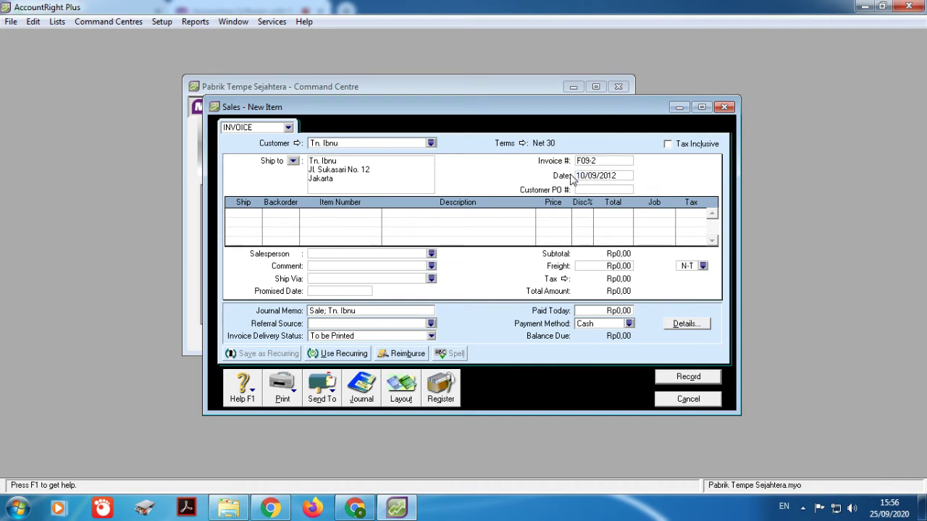
Step: Add a line shipping 1000 units of item P001 Tempe to invoice F09-2
{"action": "left_click", "coordinate": [257, 215]}
{"action": "type", "text": "100"}
{"action": "key", "text": "BackSpace"}
{"action": "type", "text": "00"}
{"action": "left_click", "coordinate": [312, 215]}
{"action": "key", "text": "Return"}
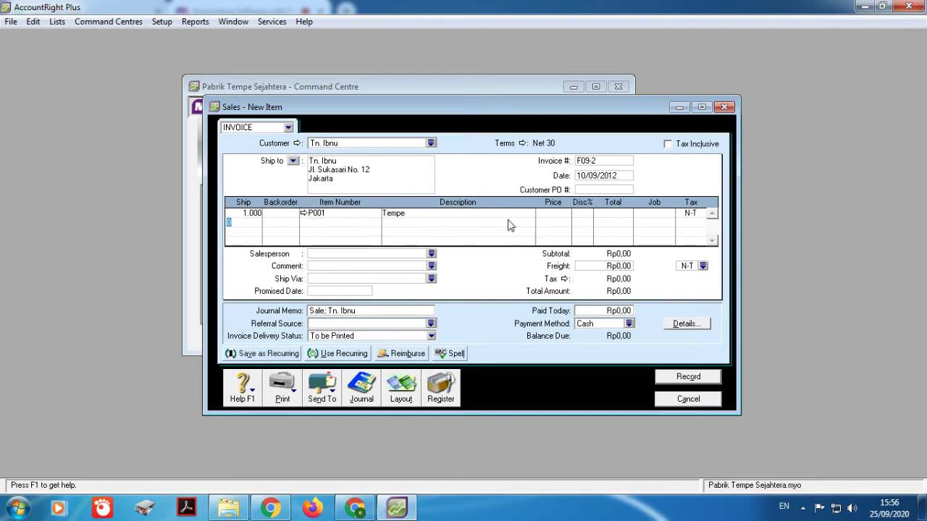
Step: Price the Tempe line on invoice F09-2 at 4000 per unit and record the sale
{"action": "left_click", "coordinate": [550, 213]}
{"action": "type", "text": "4000"}
{"action": "left_click", "coordinate": [596, 266]}
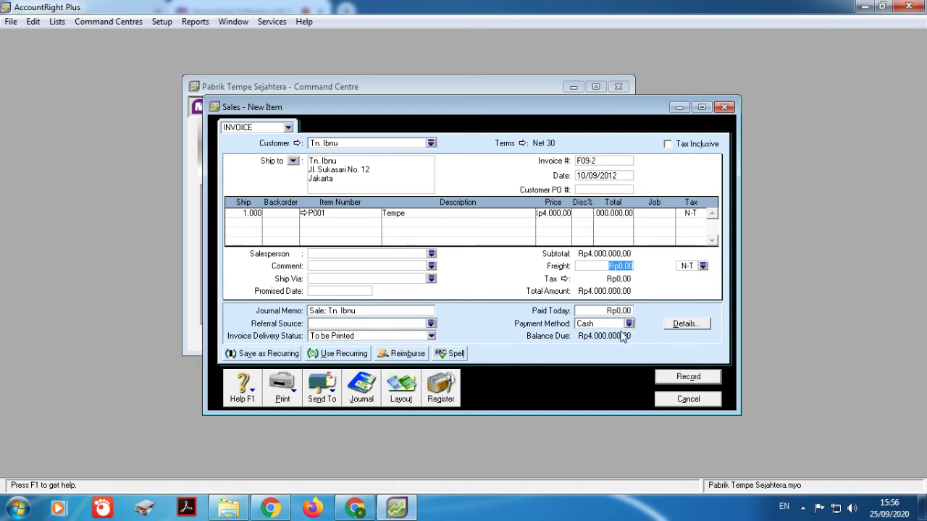
{"action": "left_click", "coordinate": [683, 379]}
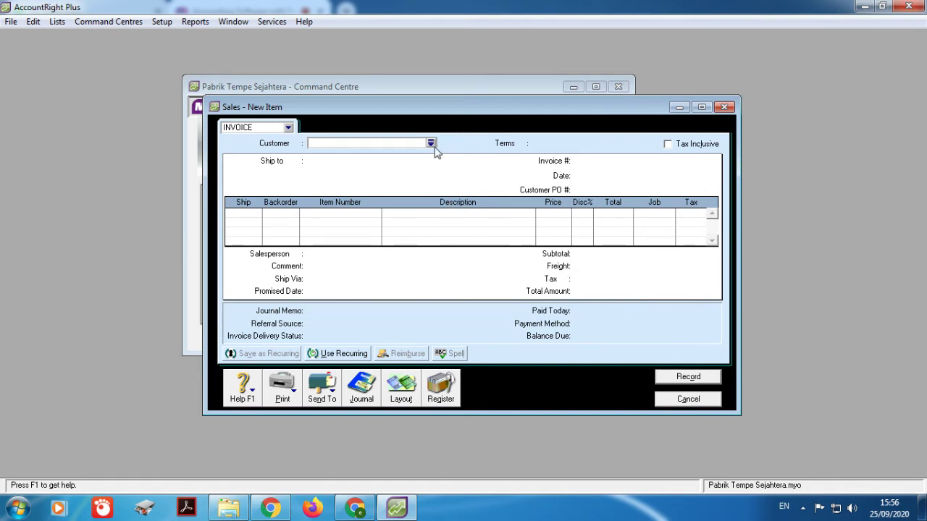
Step: Start a sales invoice numbered F09-3 for the customer who paid invoice F08-29
{"action": "left_click", "coordinate": [432, 144]}
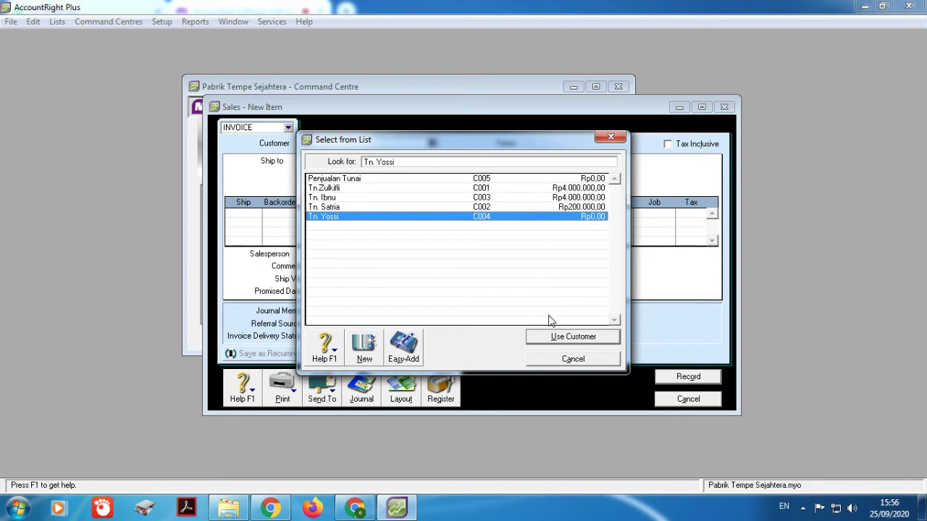
{"action": "left_click", "coordinate": [564, 337]}
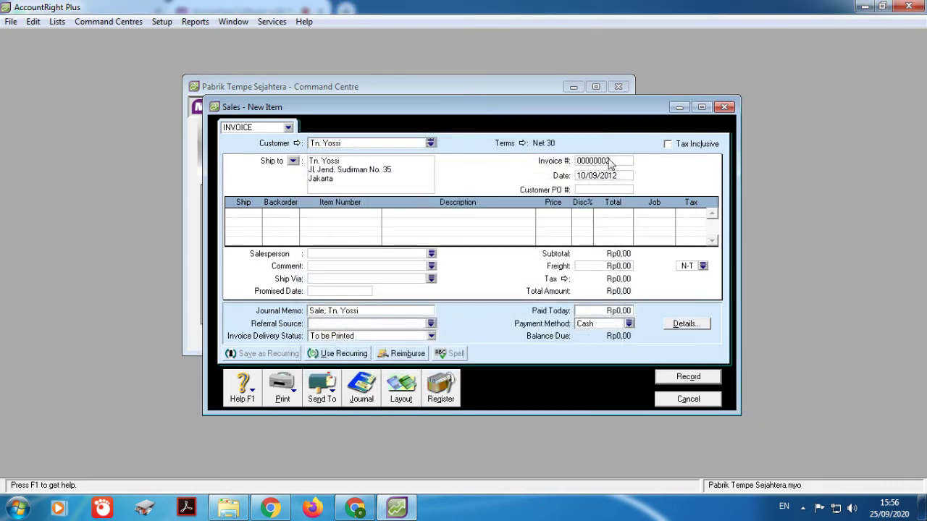
{"action": "left_click", "coordinate": [608, 160]}
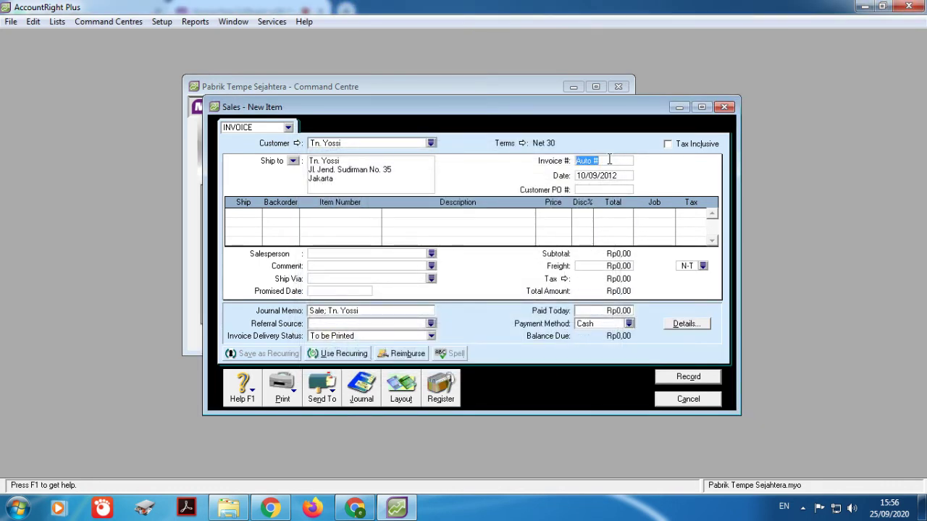
{"action": "type", "text": "F09-3"}
Step: Add a line shipping 1000 units of item P001 Tempe to invoice F09-3
{"action": "left_click", "coordinate": [256, 214]}
{"action": "type", "text": "1000"}
{"action": "key", "text": "Tab"}
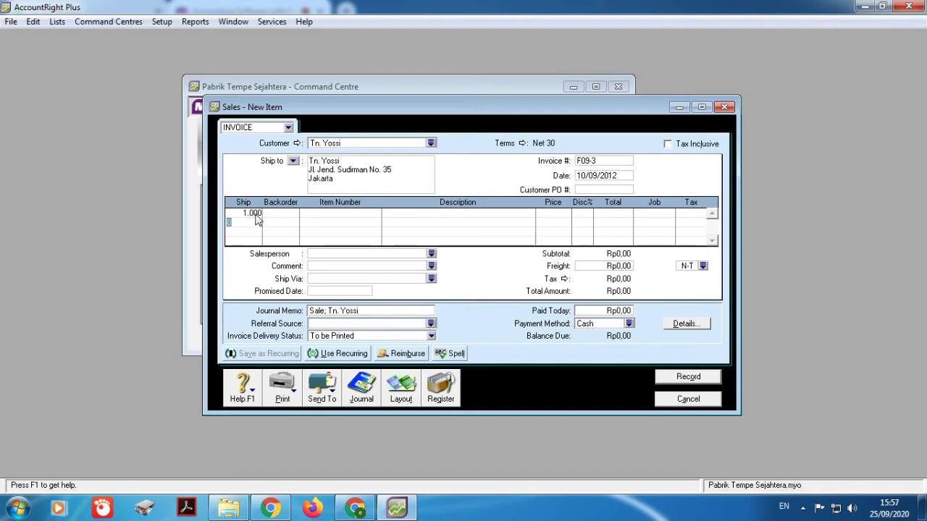
{"action": "left_click", "coordinate": [318, 212]}
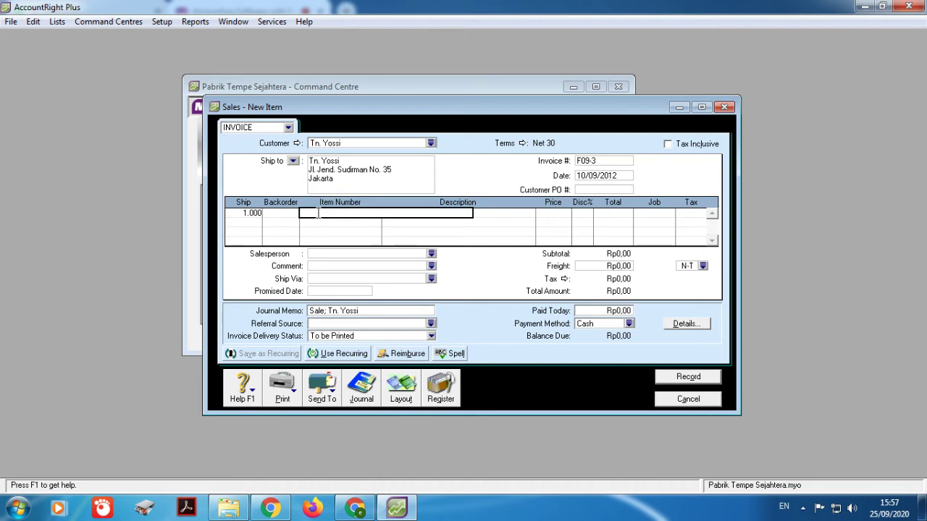
{"action": "type", "text": "P001"}
{"action": "key", "text": "Return"}
Step: Price the Tempe line on invoice F09-3 at 4000 per unit and record the sale
{"action": "left_click", "coordinate": [547, 215]}
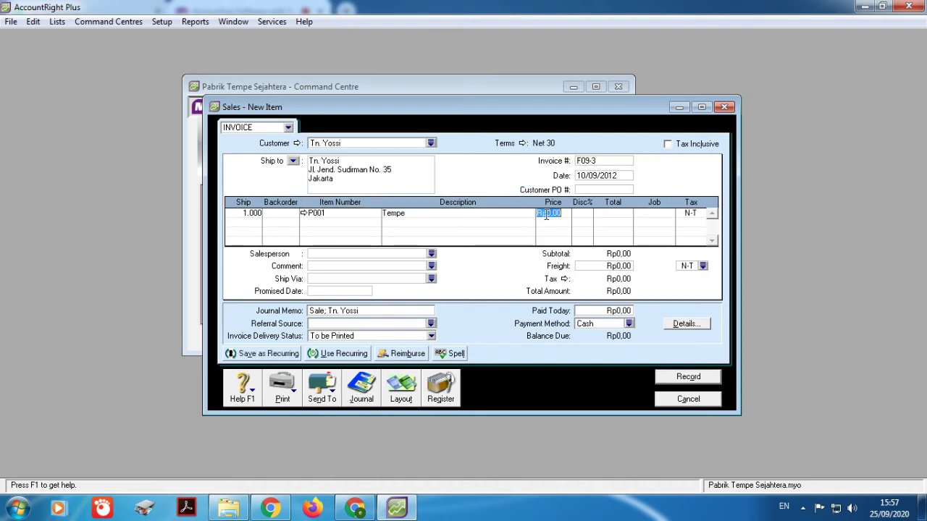
{"action": "type", "text": "4.0"}
{"action": "type", "text": "000"}
{"action": "left_click", "coordinate": [640, 215]}
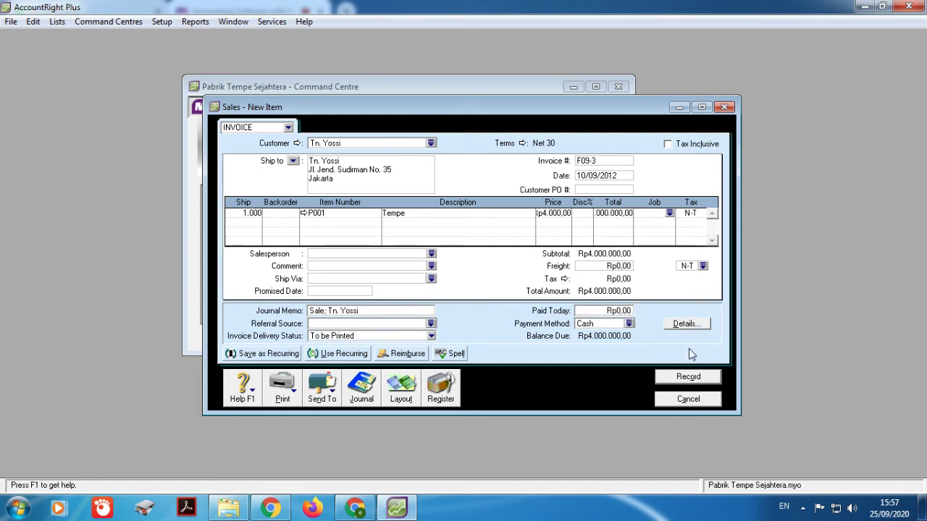
{"action": "left_click", "coordinate": [688, 378]}
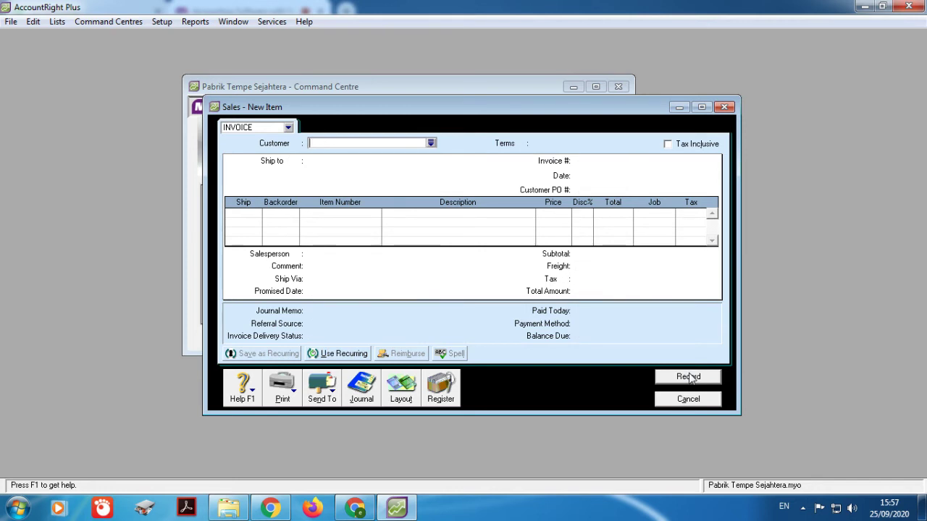
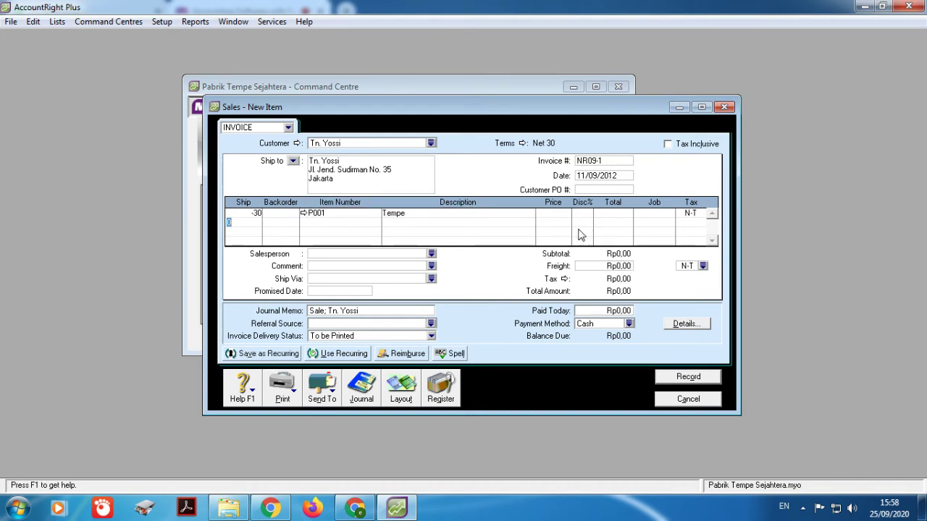
Step: Price the -30 unit Tempe return line on invoice NR09-1 at 4000 per unit and record the sales return
{"action": "left_click", "coordinate": [559, 212]}
{"action": "type", "text": "4000"}
{"action": "key", "text": "Return"}
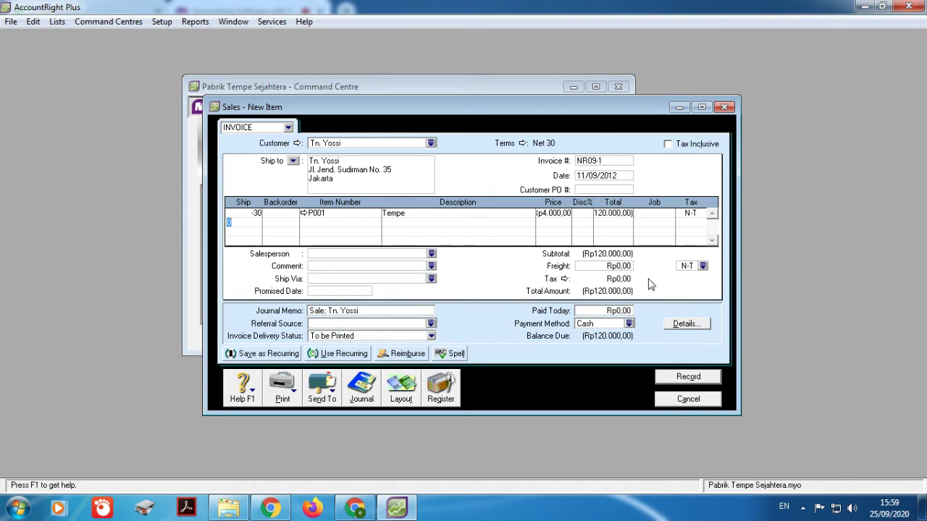
{"action": "left_click", "coordinate": [680, 379]}
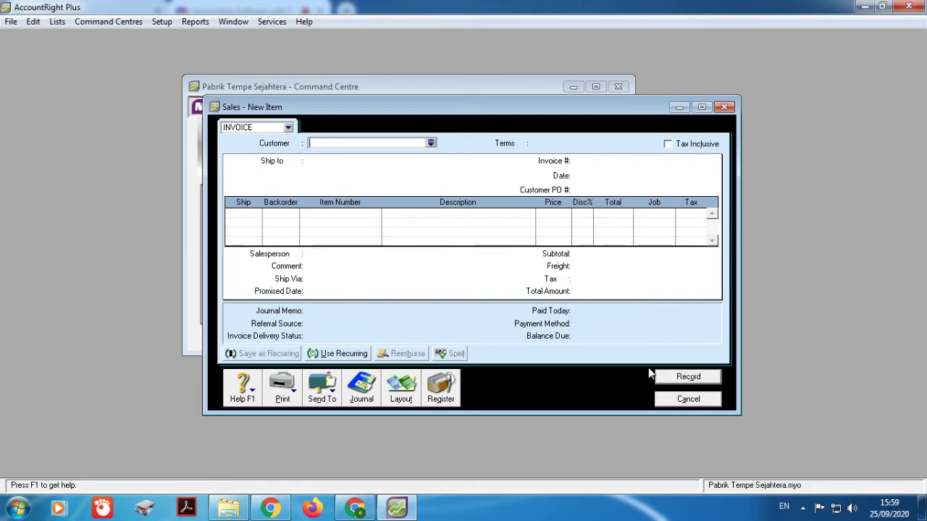
Step: Open the NR09-1 credit from the sales register's returns and credits for applying to a sale
{"action": "left_click", "coordinate": [726, 107]}
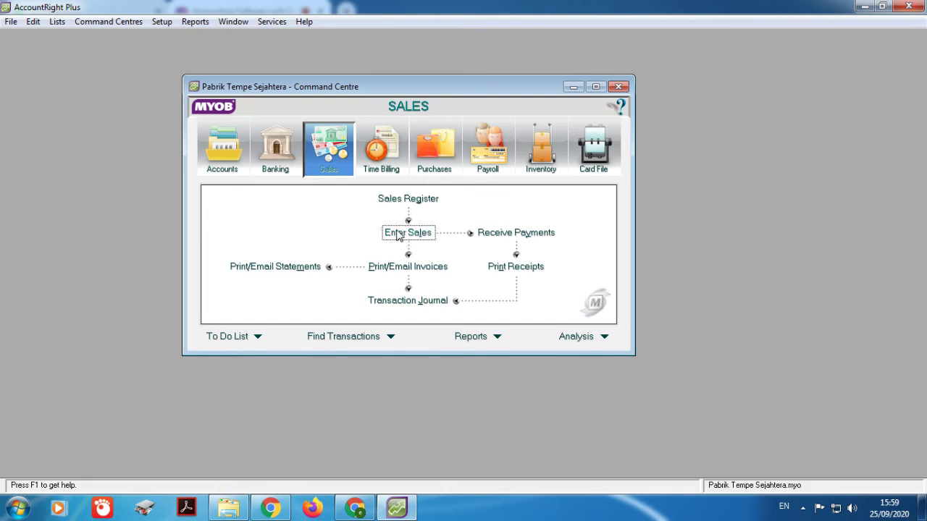
{"action": "left_click", "coordinate": [385, 206]}
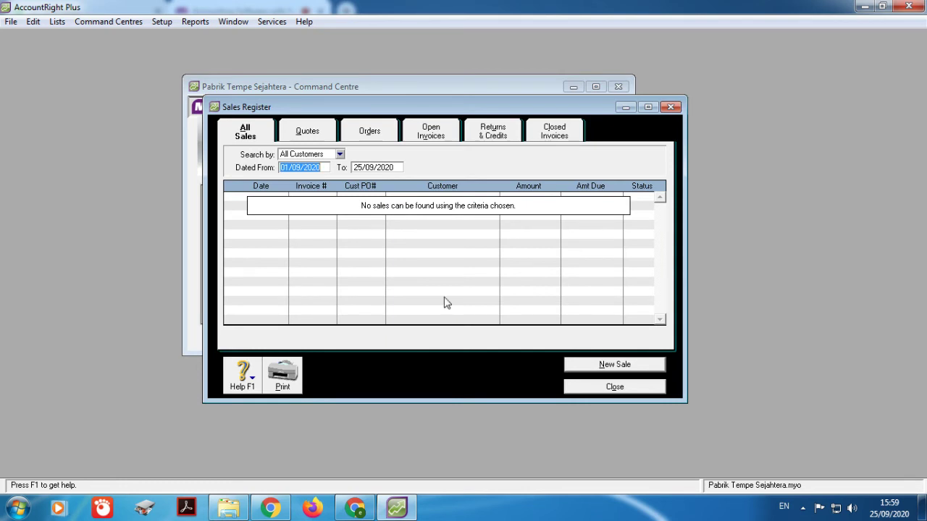
{"action": "left_click", "coordinate": [499, 132]}
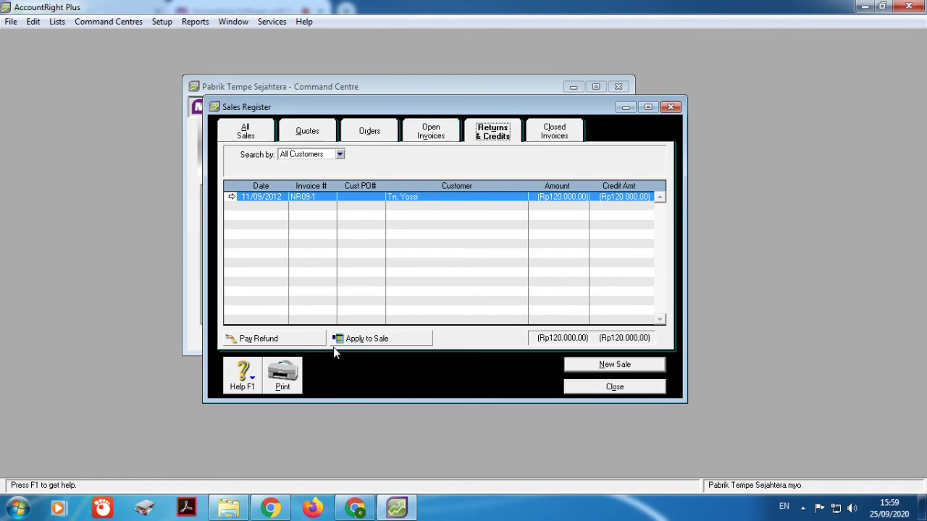
{"action": "left_click", "coordinate": [372, 342]}
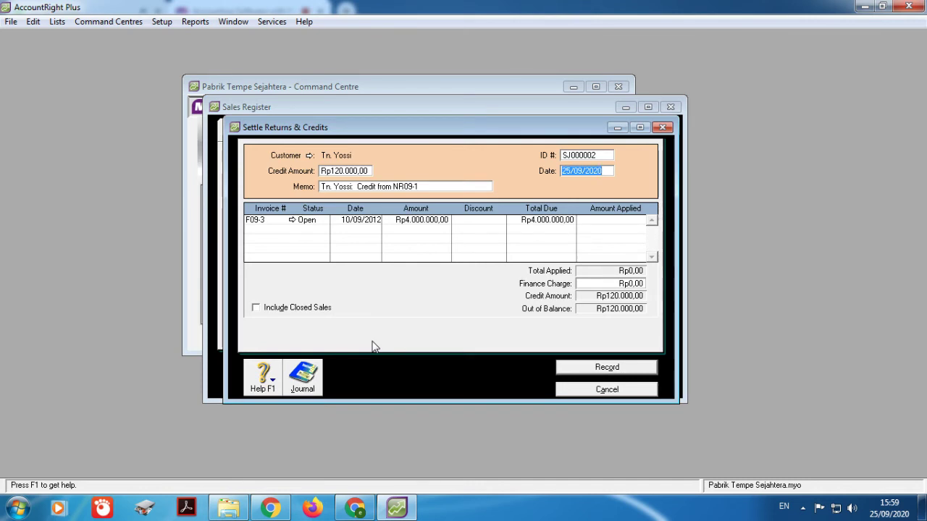
Step: Set the credit settlement's ID to NR09-1 and its date to 11/09/2012
{"action": "left_click", "coordinate": [612, 155]}
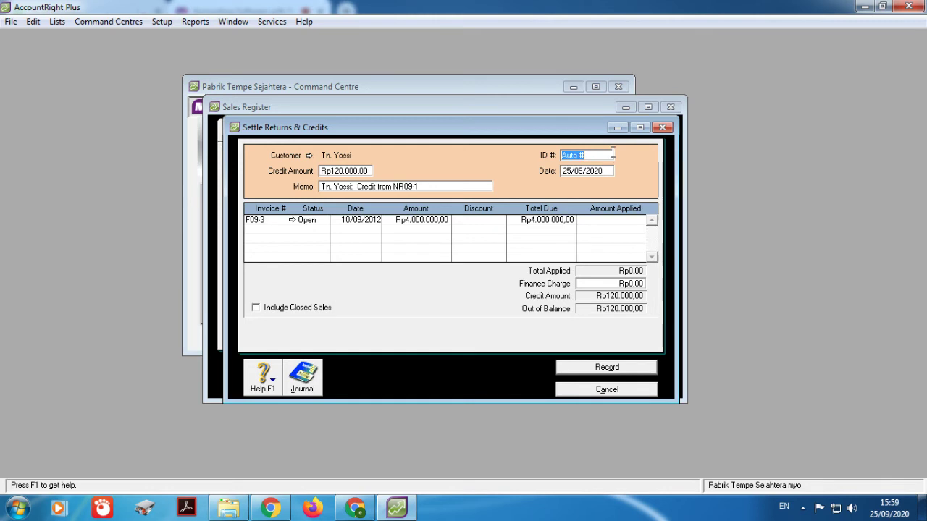
{"action": "type", "text": "NR01"}
{"action": "key", "text": "BackSpace"}
{"action": "type", "text": "9-"}
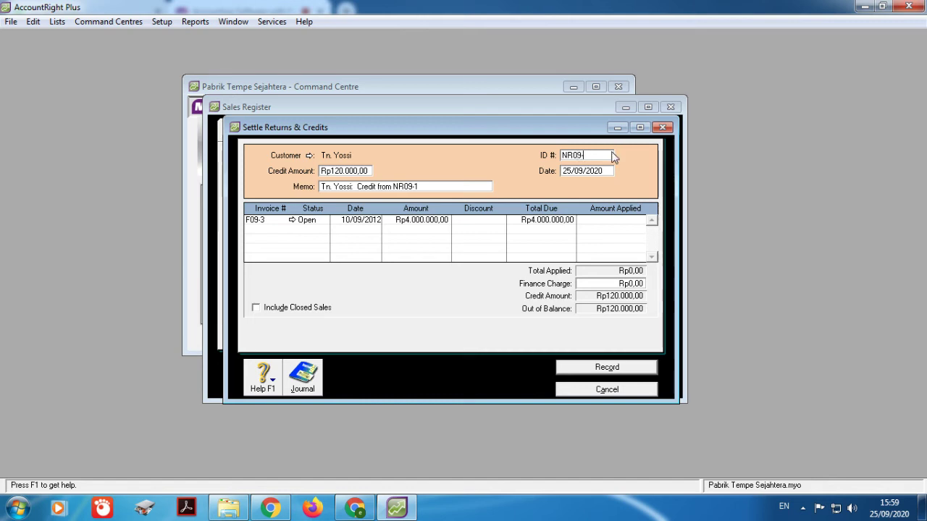
{"action": "type", "text": "1"}
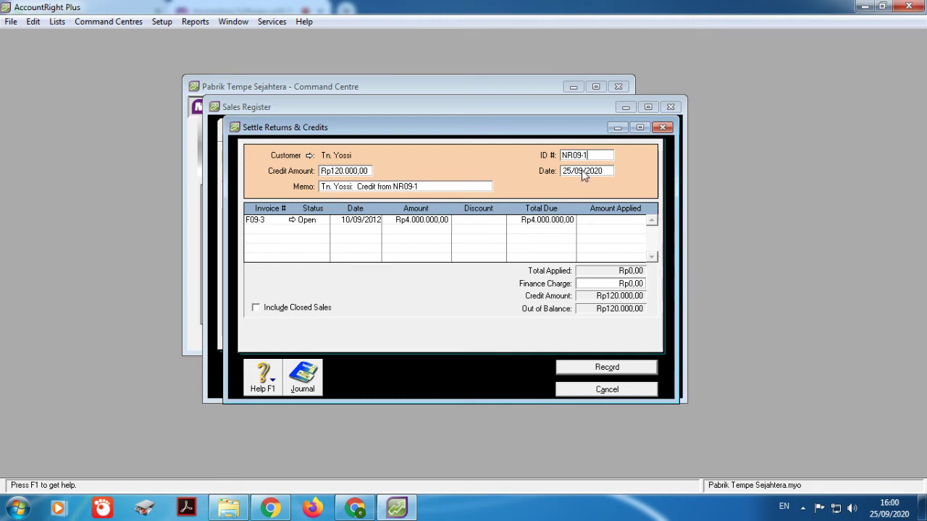
{"action": "key", "text": "Tab"}
{"action": "type", "text": "11/09/2012"}
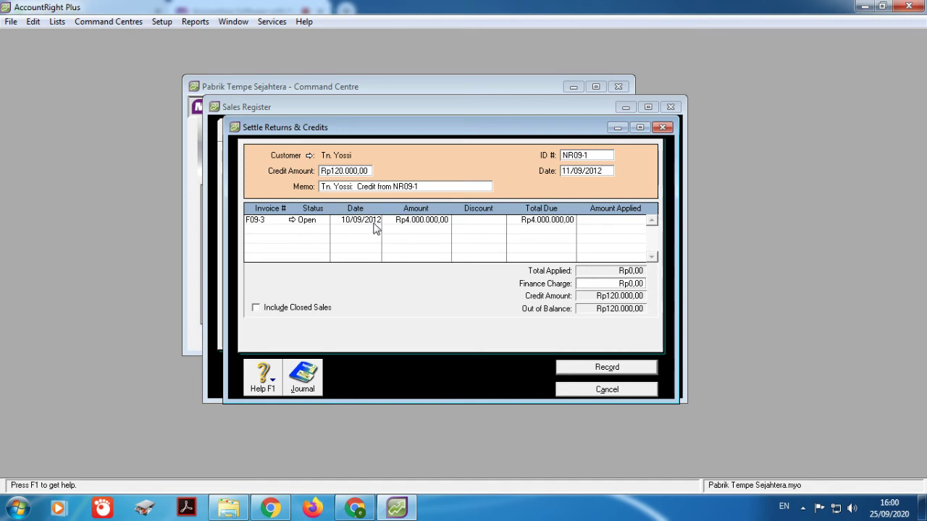
Step: Apply Rp120.000,00 of the credit to invoice F09-3 and record the settlement
{"action": "left_click", "coordinate": [601, 220]}
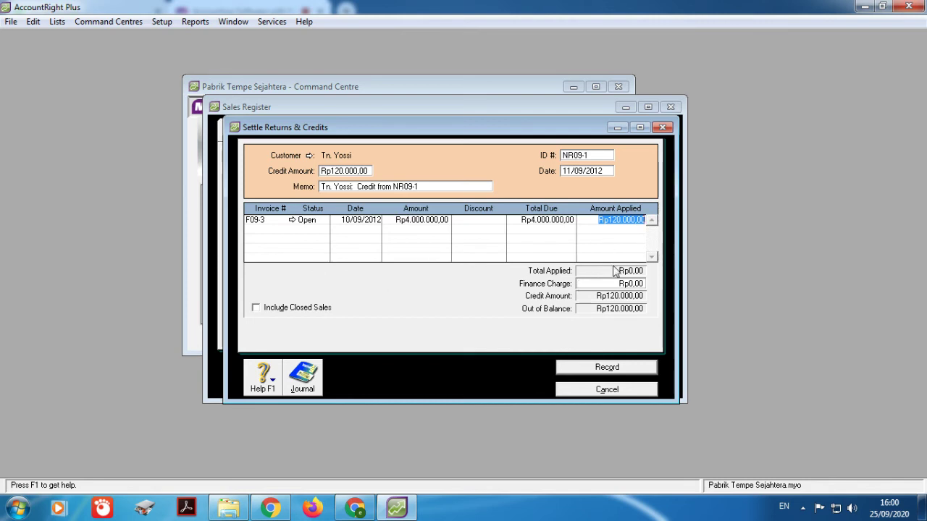
{"action": "left_click", "coordinate": [607, 368]}
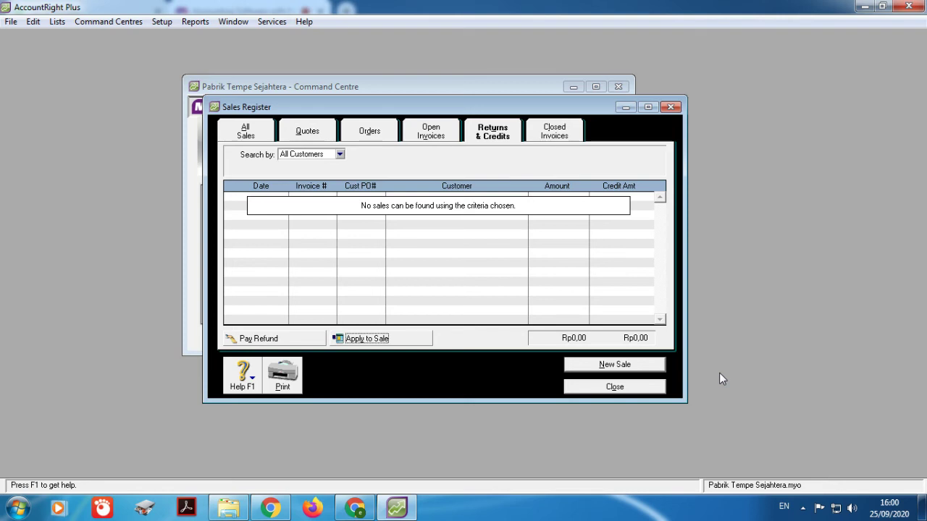
{"action": "left_click", "coordinate": [670, 107]}
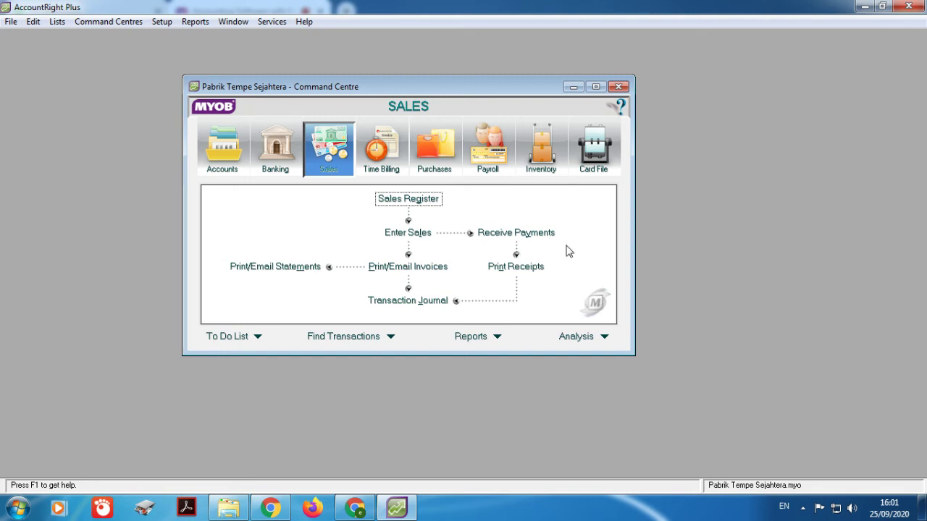
Step: Start an inventory adjustment numbered MPP09-1, dated 12/09/2012, with the memo "Penghapusan Persediaan Rusak"
{"action": "left_click", "coordinate": [544, 173]}
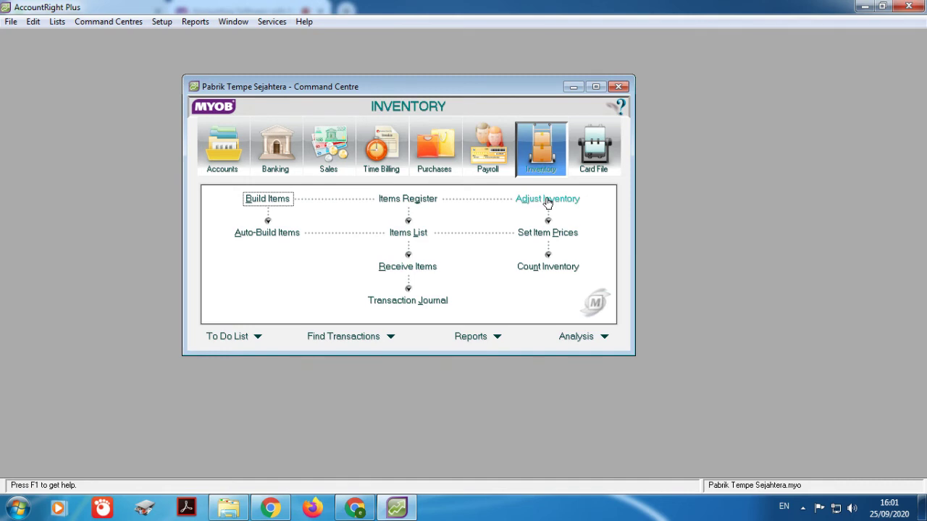
{"action": "left_click", "coordinate": [548, 203]}
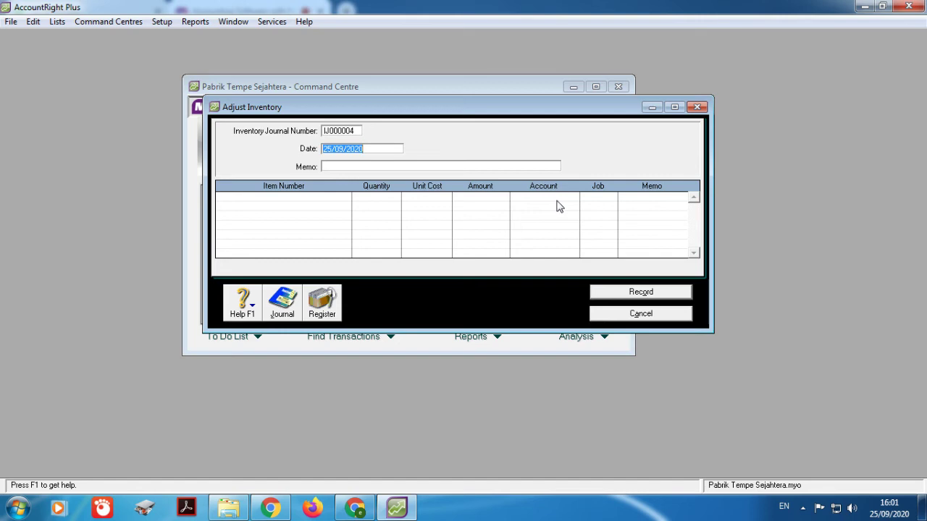
{"action": "left_click", "coordinate": [344, 131]}
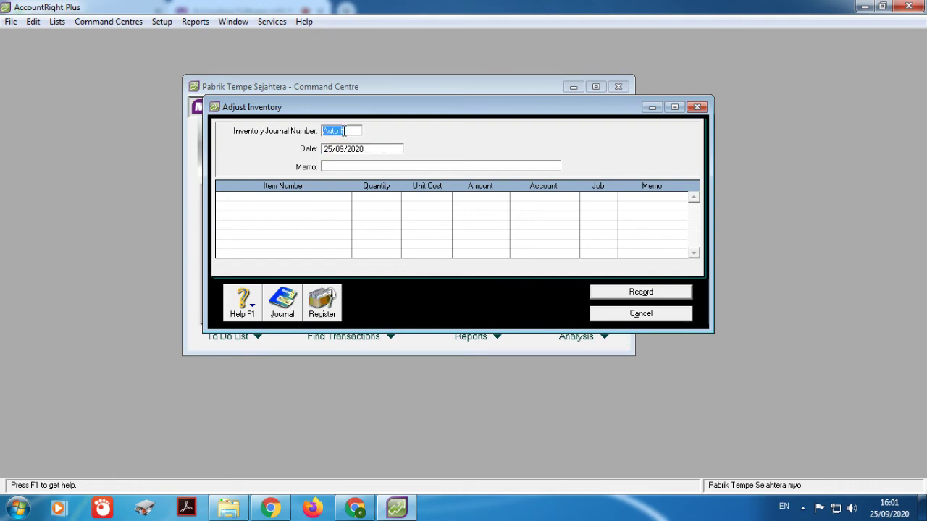
{"action": "type", "text": "MPP09-1"}
{"action": "left_click", "coordinate": [362, 147]}
{"action": "type", "text": "12/09/2012"}
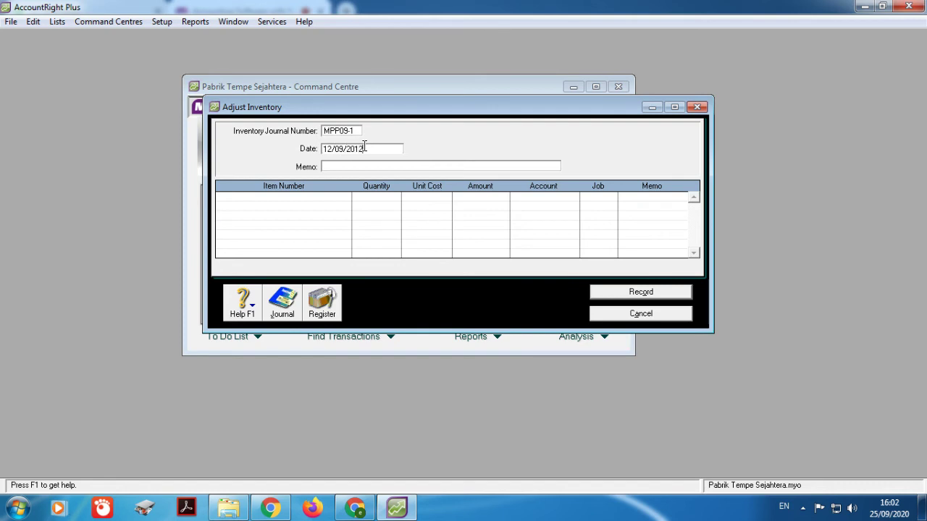
{"action": "left_click", "coordinate": [402, 168]}
{"action": "type", "text": "Penghapusan"}
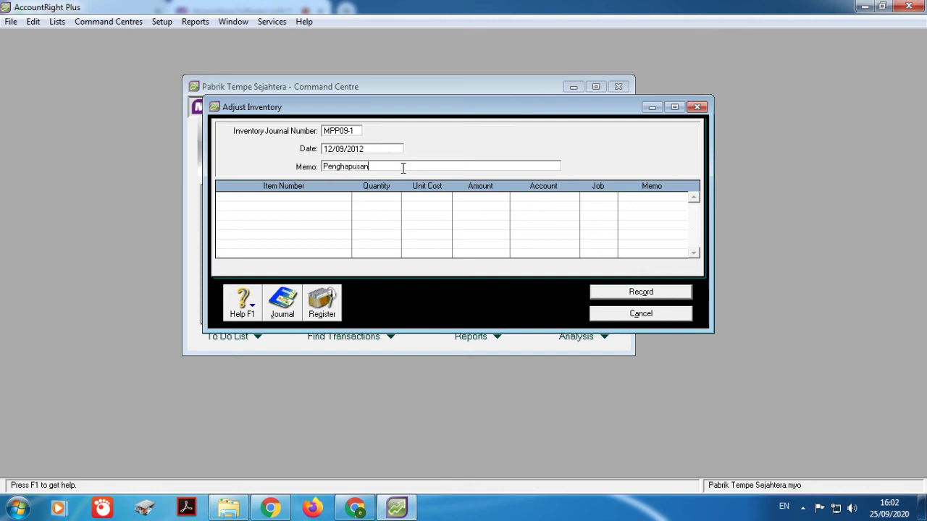
{"action": "type", "text": " Persediaan Rusak"}
Step: Add a line for item P001 Tempe with quantity 30 to adjustment MPP09-1
{"action": "left_click", "coordinate": [343, 197]}
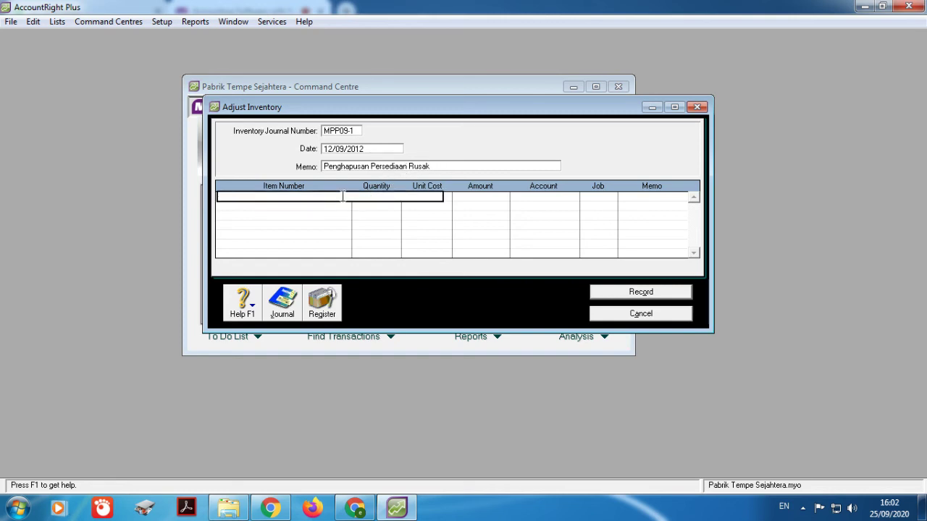
{"action": "key", "text": "Tab"}
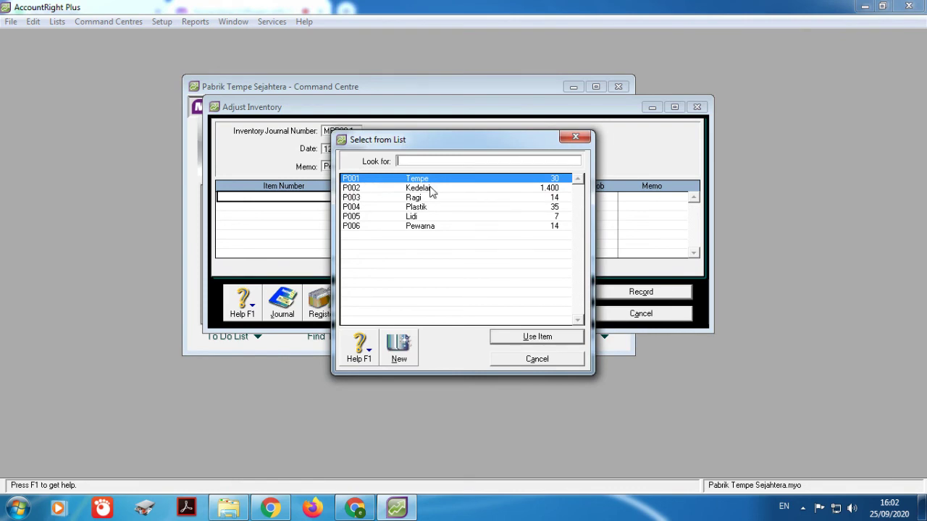
{"action": "left_click", "coordinate": [564, 341]}
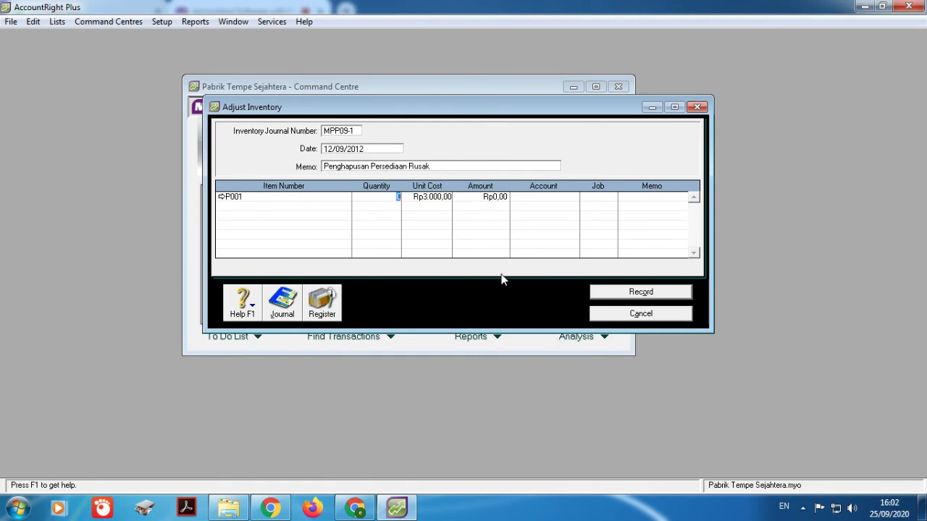
{"action": "type", "text": "30"}
Step: Allocate the Tempe adjustment line to account 5-1113 BOP Sesungguhnya and record the adjustment
{"action": "left_click", "coordinate": [537, 197]}
{"action": "left_click", "coordinate": [574, 196]}
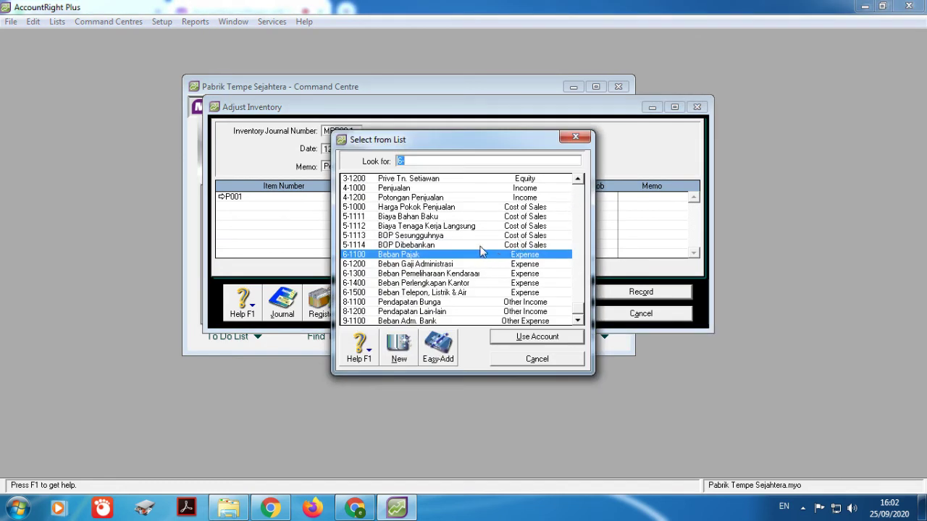
{"action": "left_click", "coordinate": [441, 237]}
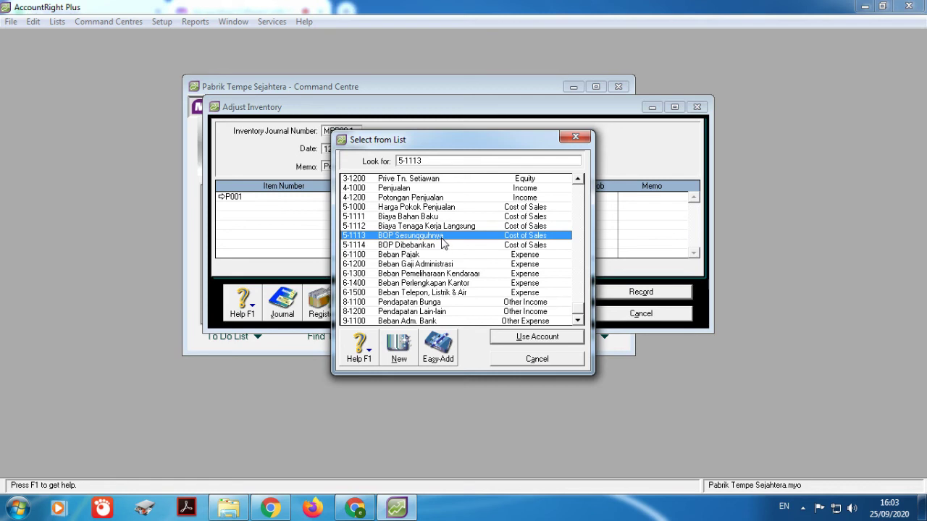
{"action": "left_click", "coordinate": [515, 337]}
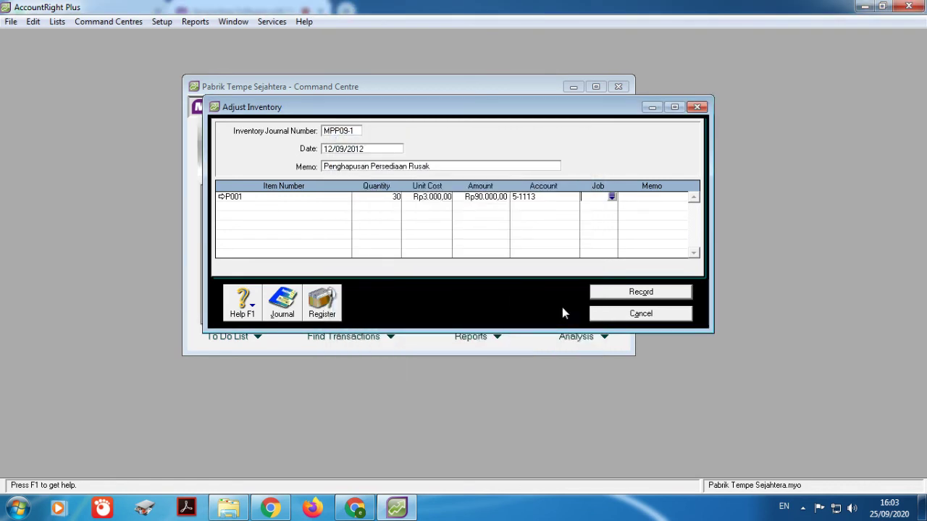
{"action": "left_click", "coordinate": [609, 293]}
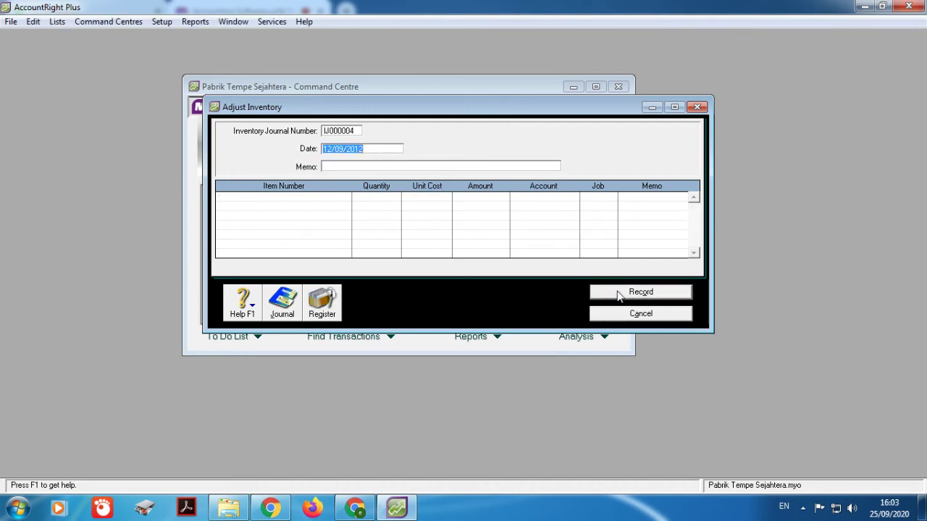
{"action": "left_click", "coordinate": [697, 107]}
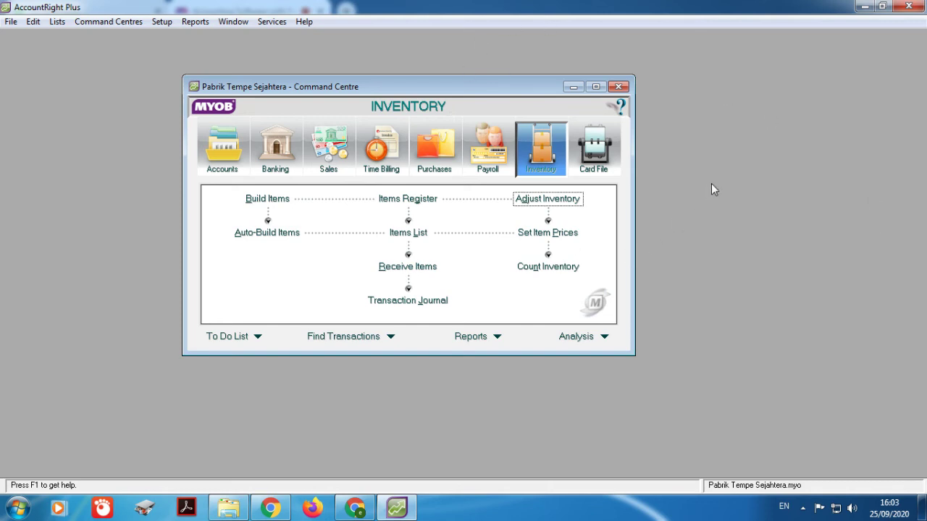
Step: Start a new inventory adjustment numbered MR09-1 and dated 13/09/2012
{"action": "left_click", "coordinate": [537, 204]}
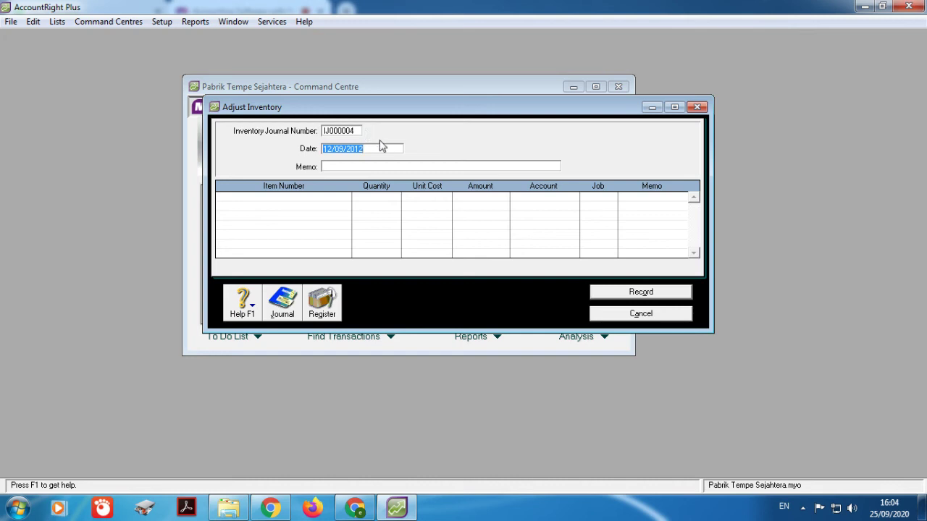
{"action": "left_click", "coordinate": [356, 131]}
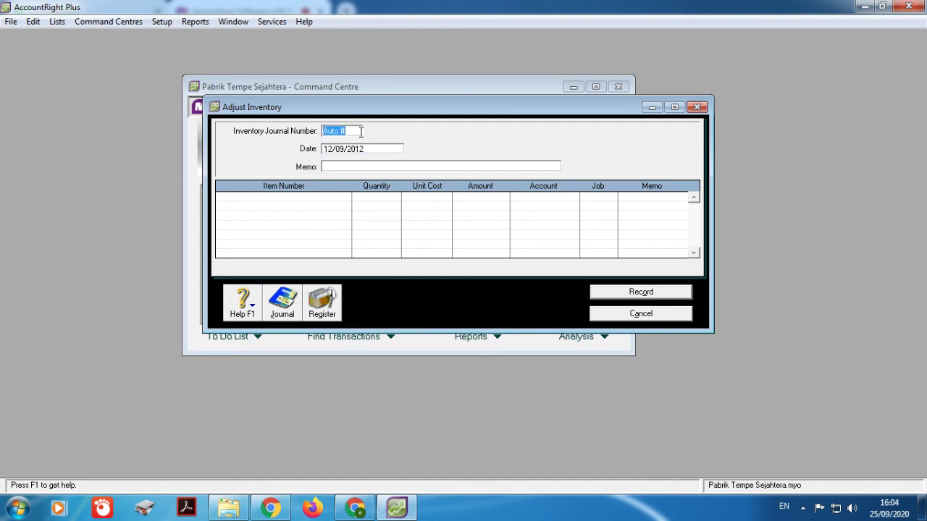
{"action": "type", "text": "MR09-1"}
{"action": "left_click", "coordinate": [362, 149]}
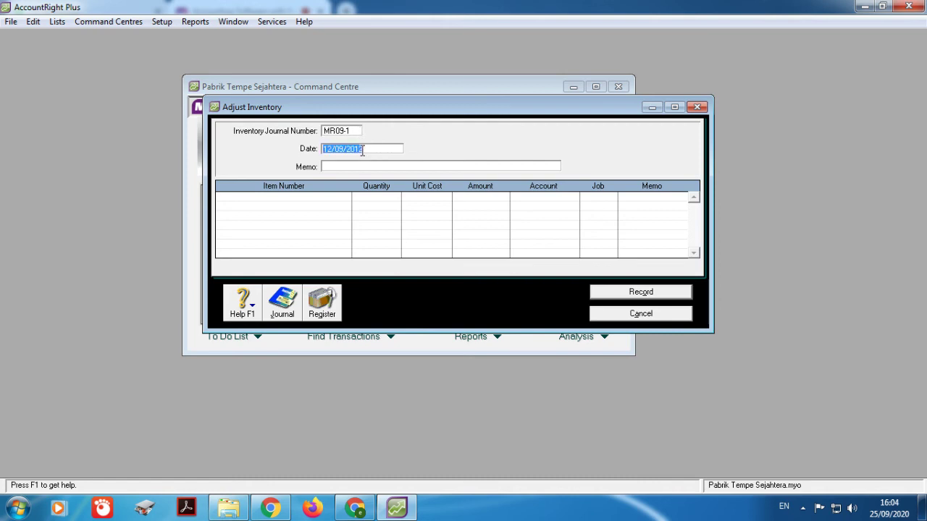
{"action": "type", "text": "13/09/2012"}
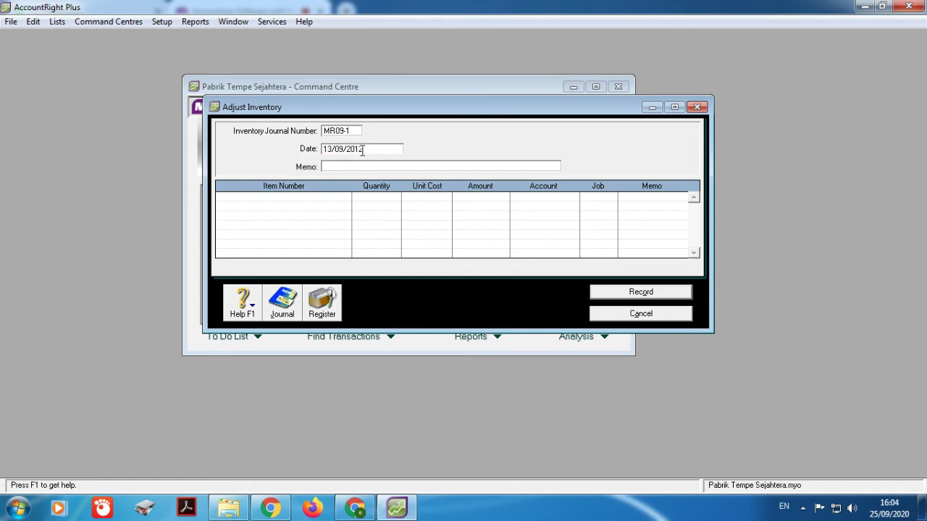
Step: Enter the memo "Pemakaian Bahan Baku dan Bahan Pembantu untuk Produksi" on adjustment MR09-1
{"action": "left_click", "coordinate": [366, 163]}
{"action": "type", "text": "Pemakaian Ba"}
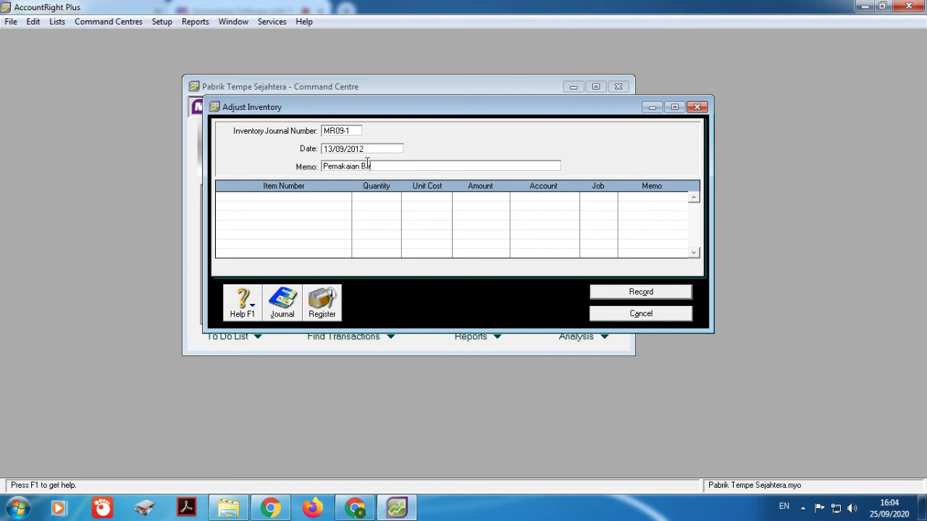
{"action": "type", "text": "han Baku dan Bahan pembantu "}
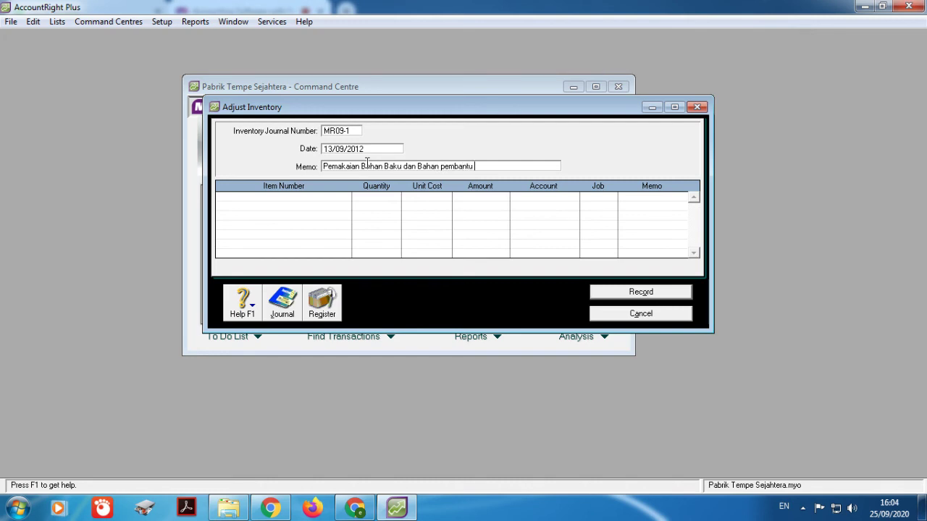
{"action": "type", "text": "untuk Produksi"}
{"action": "left_click", "coordinate": [446, 168]}
{"action": "key", "text": "BackSpace"}
{"action": "type", "text": "P"}
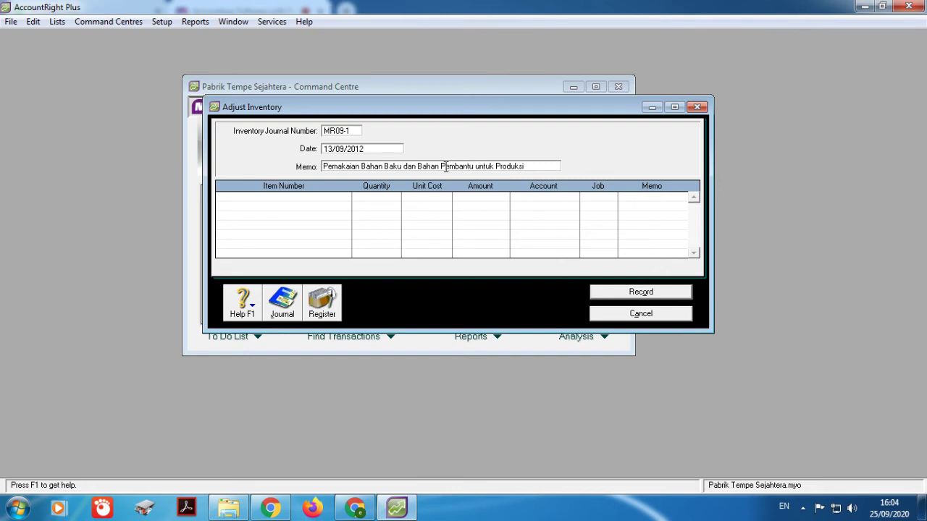
Step: Add a line for item P002 Kedelai with quantity 1400 to adjustment MR09-1
{"action": "left_click", "coordinate": [322, 202]}
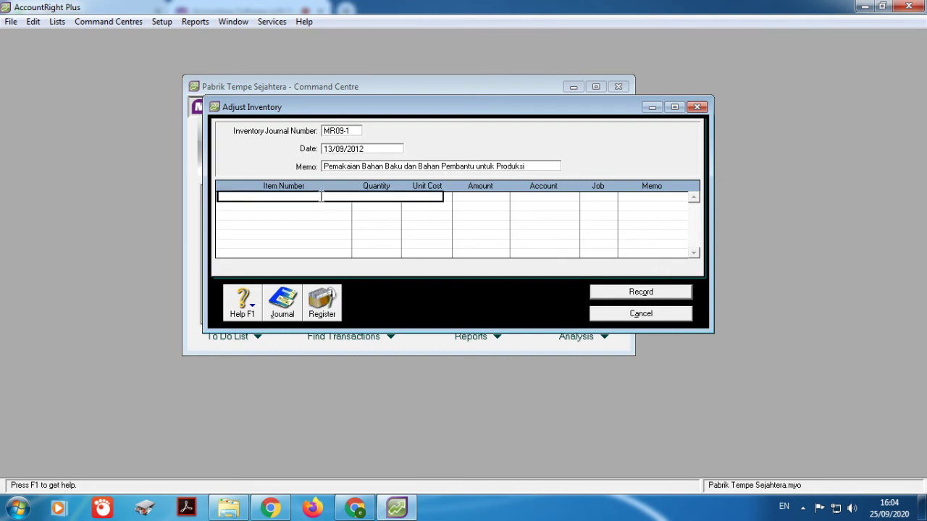
{"action": "key", "text": "Tab"}
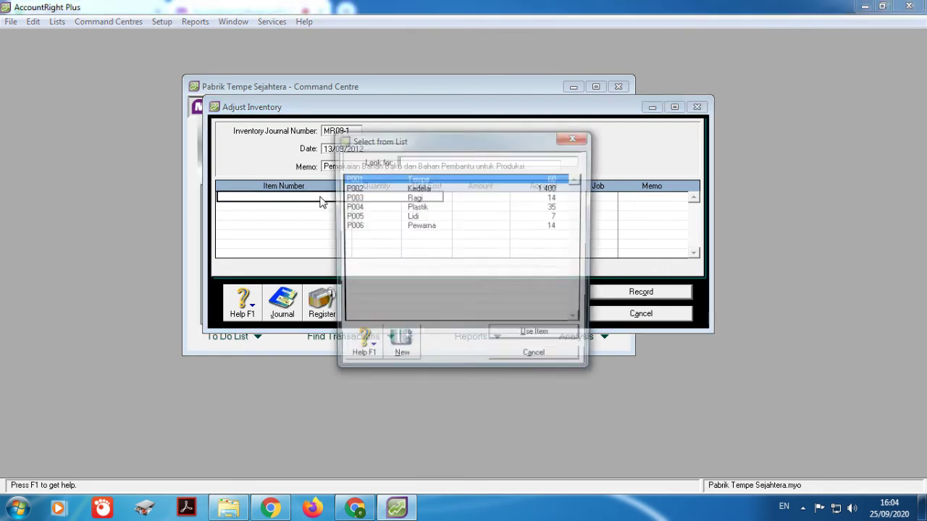
{"action": "left_click", "coordinate": [437, 189]}
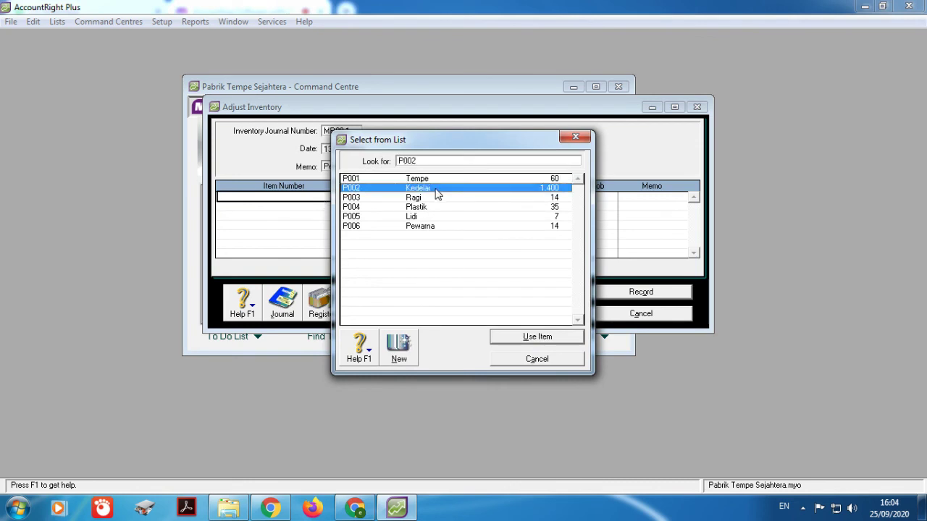
{"action": "left_click", "coordinate": [538, 337]}
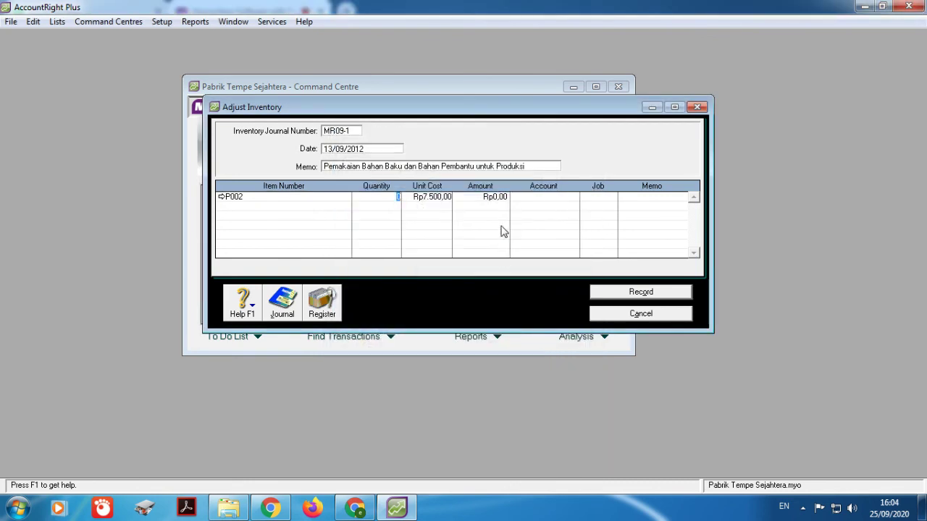
{"action": "type", "text": "1400"}
Step: Allocate the Kedelai adjustment line to account 5-1111 Biaya Bahan Baku
{"action": "key", "text": "Tab"}
{"action": "key", "text": "Tab"}
{"action": "key", "text": "Tab"}
{"action": "type", "text": "6"}
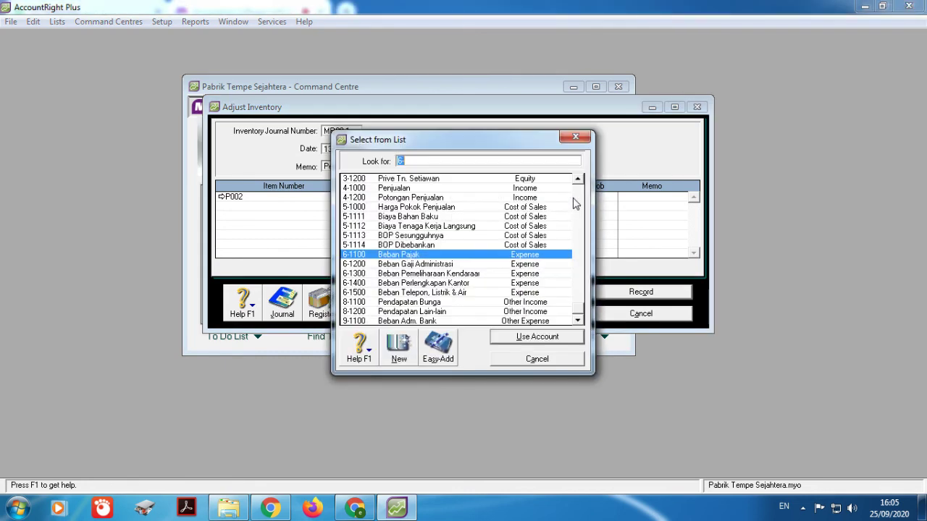
{"action": "left_click", "coordinate": [425, 219]}
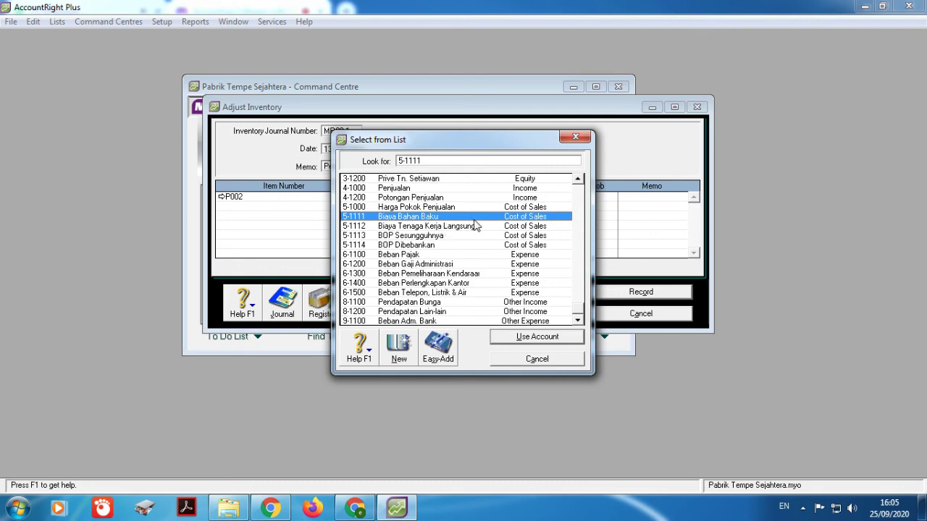
{"action": "left_click", "coordinate": [540, 337]}
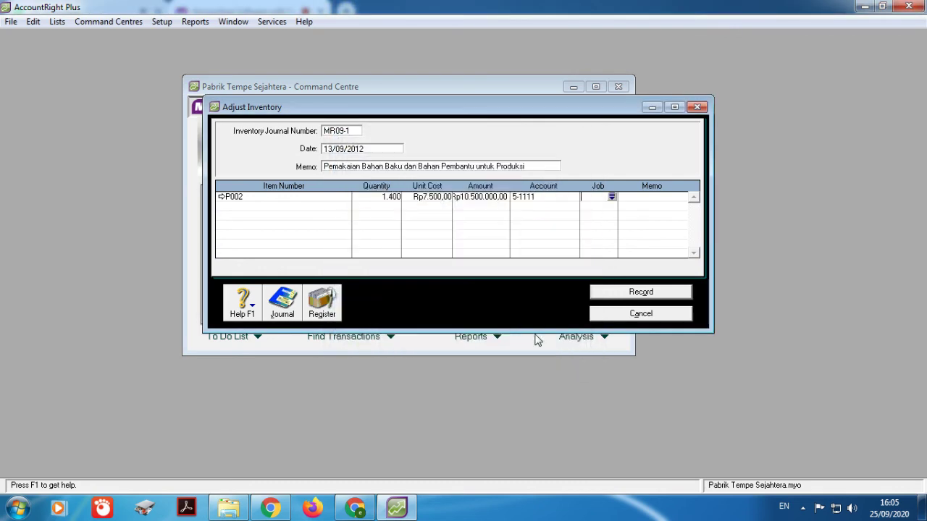
Step: Add a second line for item P003 Ragi with quantity 14 to adjustment MR09-1
{"action": "left_click", "coordinate": [226, 207]}
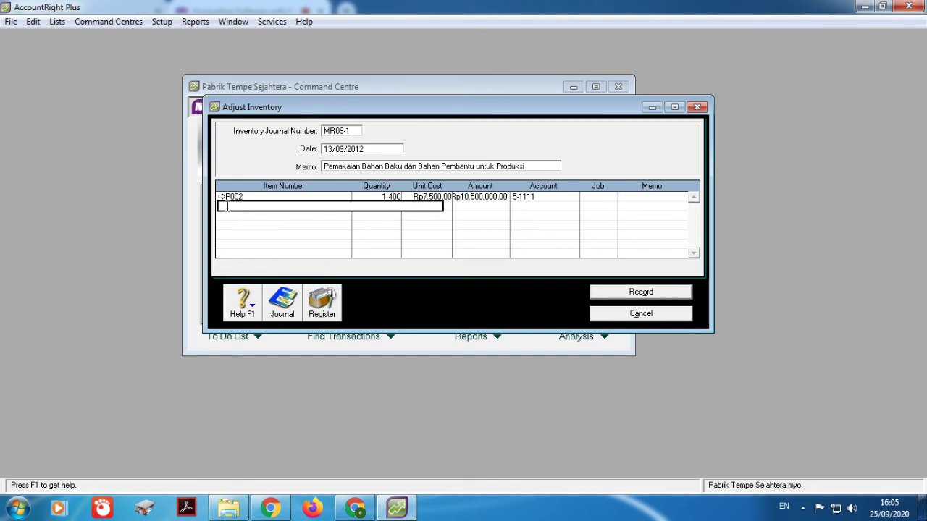
{"action": "left_click", "coordinate": [227, 207]}
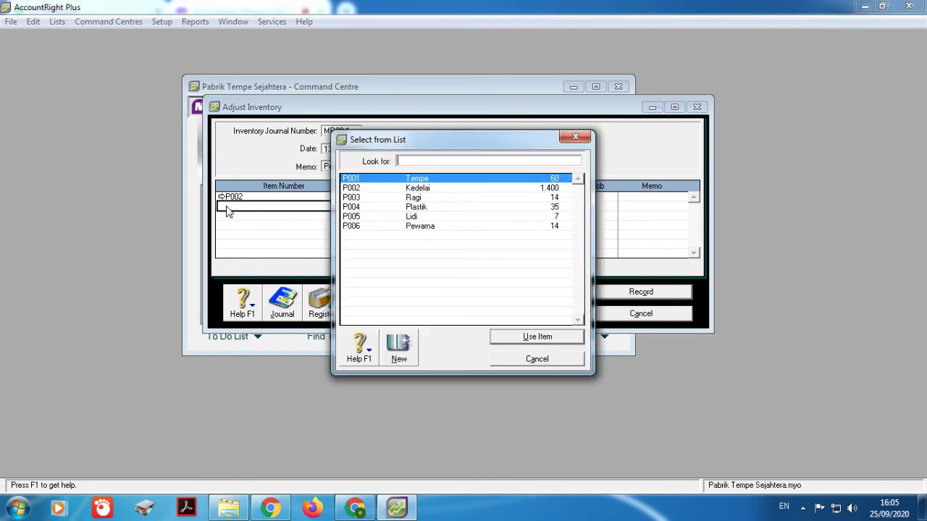
{"action": "left_click", "coordinate": [412, 199]}
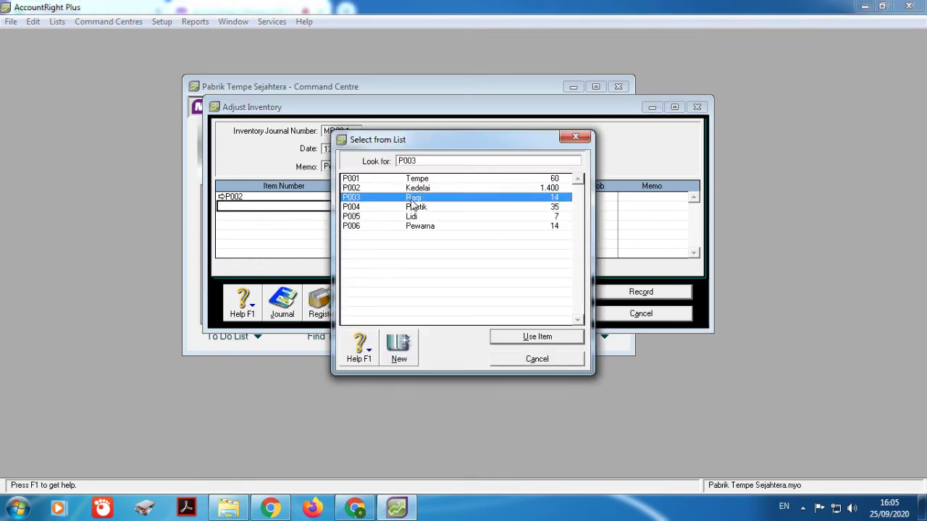
{"action": "left_click", "coordinate": [524, 341]}
{"action": "type", "text": "14"}
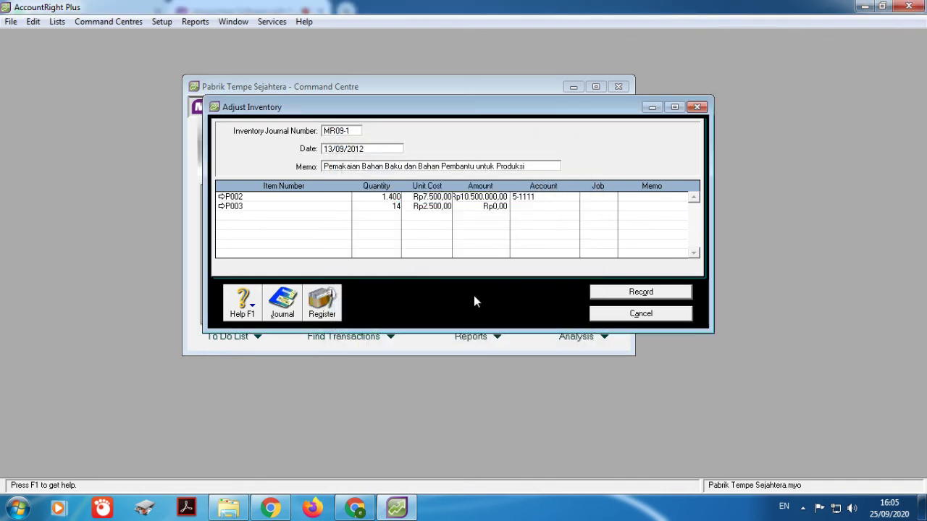
Step: Allocate the Ragi adjustment line to account 5-1111 Biaya Bahan Baku
{"action": "key", "text": "Tab"}
{"action": "left_click", "coordinate": [541, 207]}
{"action": "left_click", "coordinate": [574, 207]}
{"action": "type", "text": "6"}
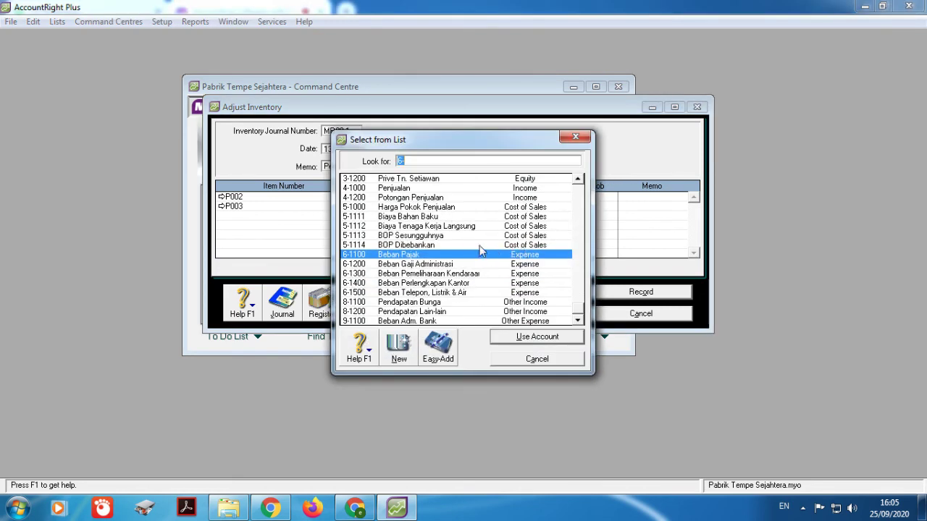
{"action": "left_click", "coordinate": [438, 217]}
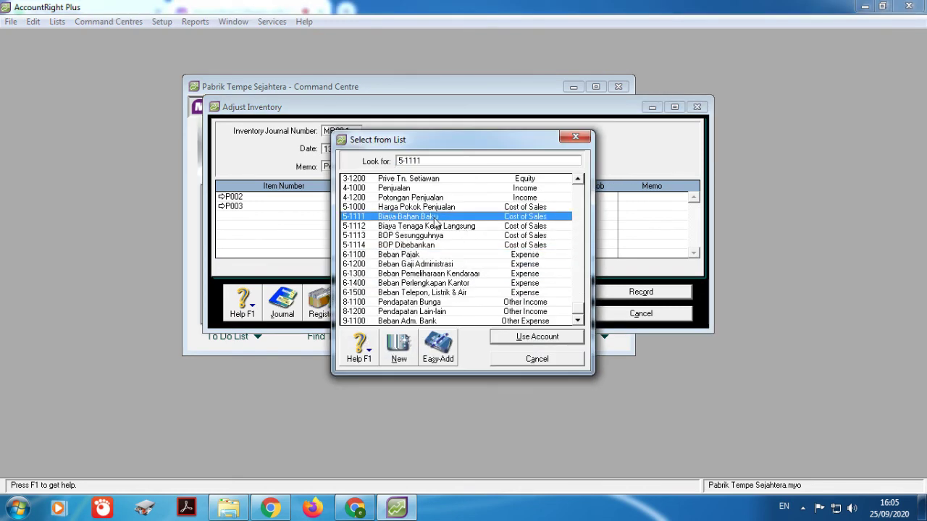
{"action": "left_click", "coordinate": [530, 338]}
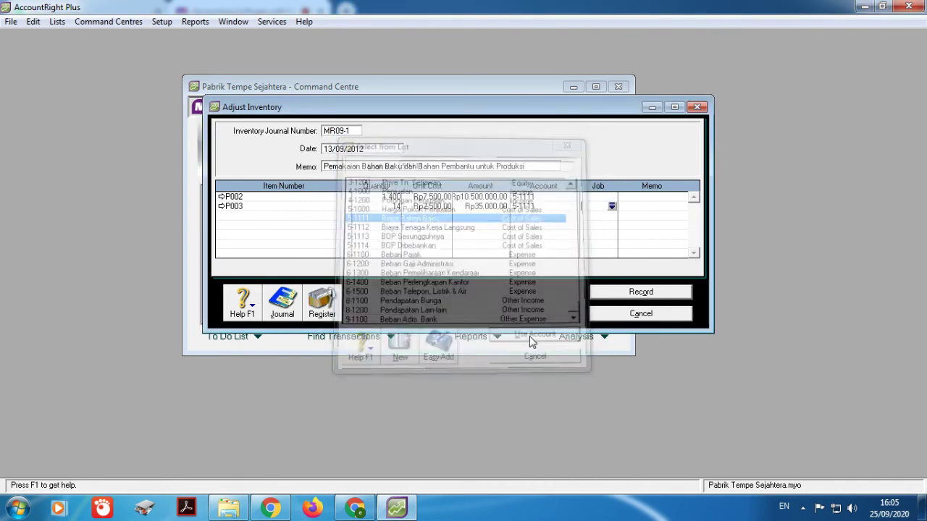
Step: Add a third line for item P004 Plastik with quantity 35 to adjustment MR09-1
{"action": "left_click", "coordinate": [257, 215]}
{"action": "key", "text": "Tab"}
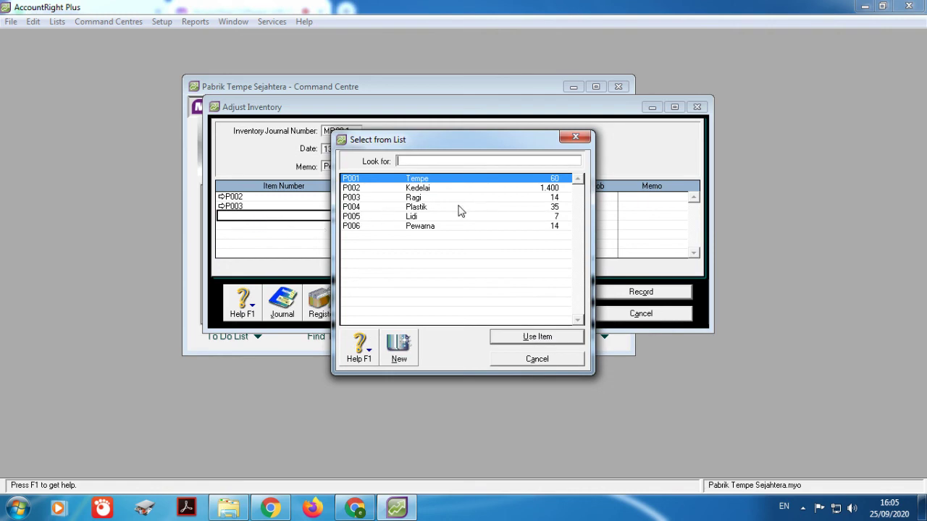
{"action": "type", "text": "P004"}
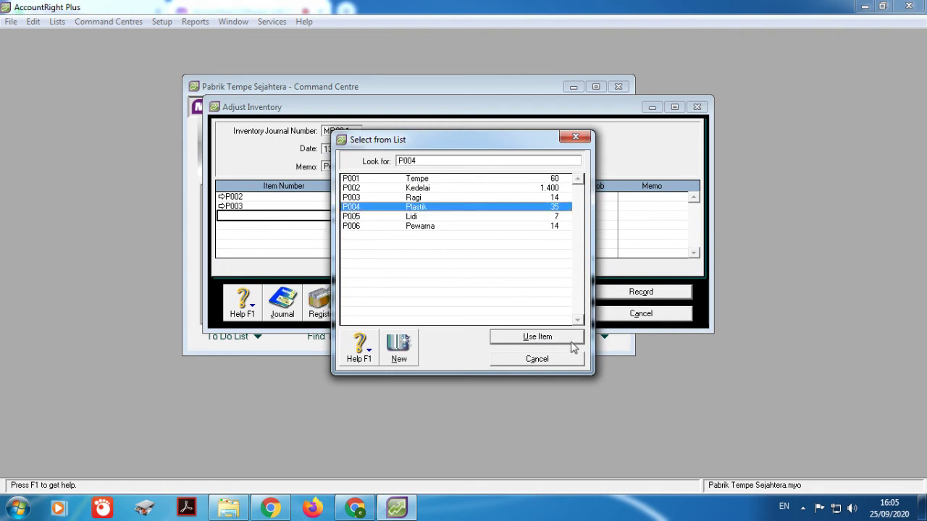
{"action": "left_click", "coordinate": [571, 341]}
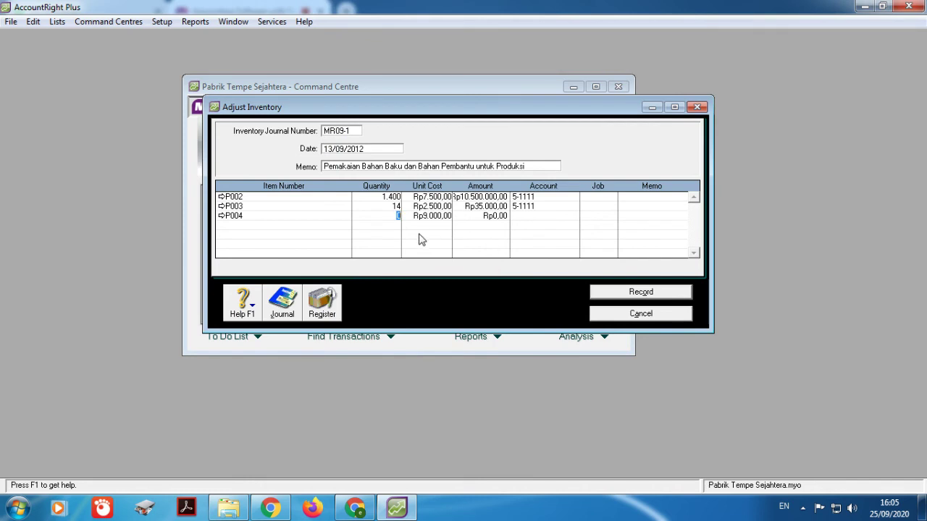
{"action": "type", "text": "35"}
Step: Allocate the Plastik adjustment line to account 5-1111 Biaya Bahan Baku
{"action": "key", "text": "Tab"}
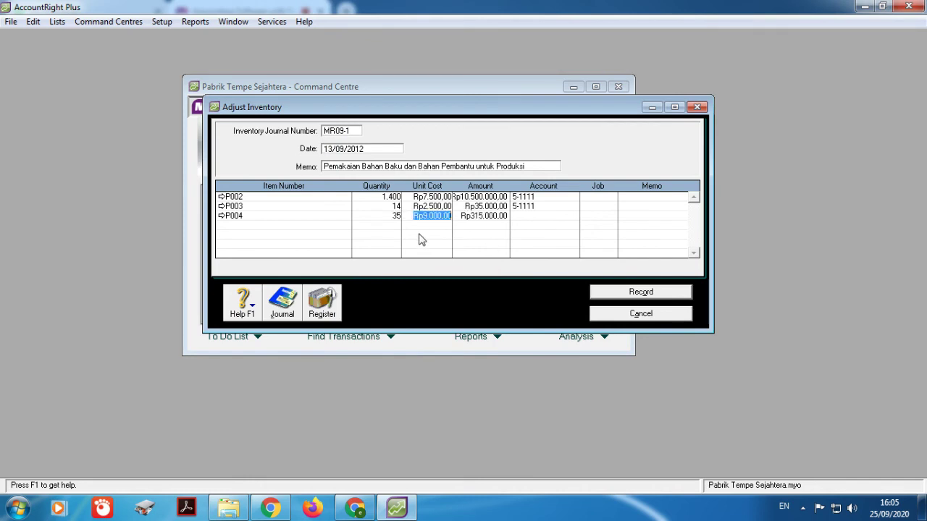
{"action": "key", "text": "Tab"}
{"action": "left_click", "coordinate": [573, 216]}
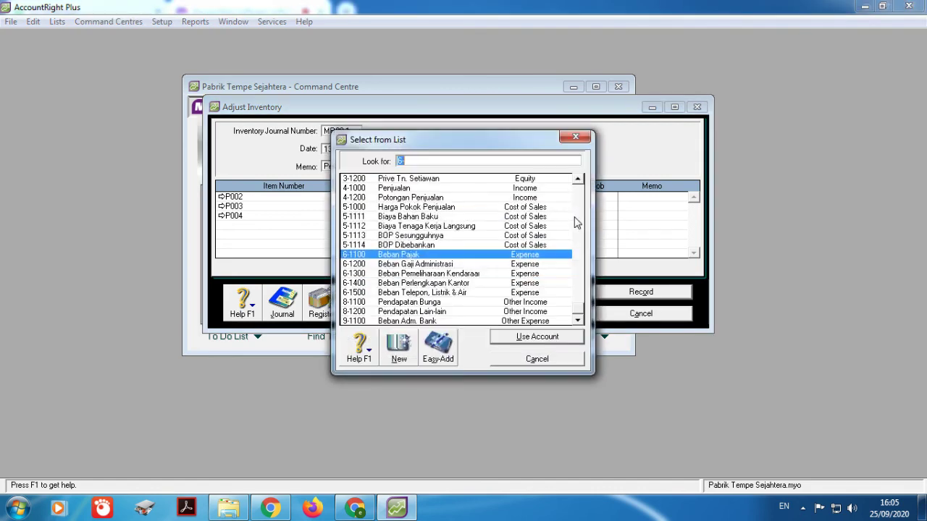
{"action": "left_click", "coordinate": [433, 218]}
{"action": "left_click", "coordinate": [511, 339]}
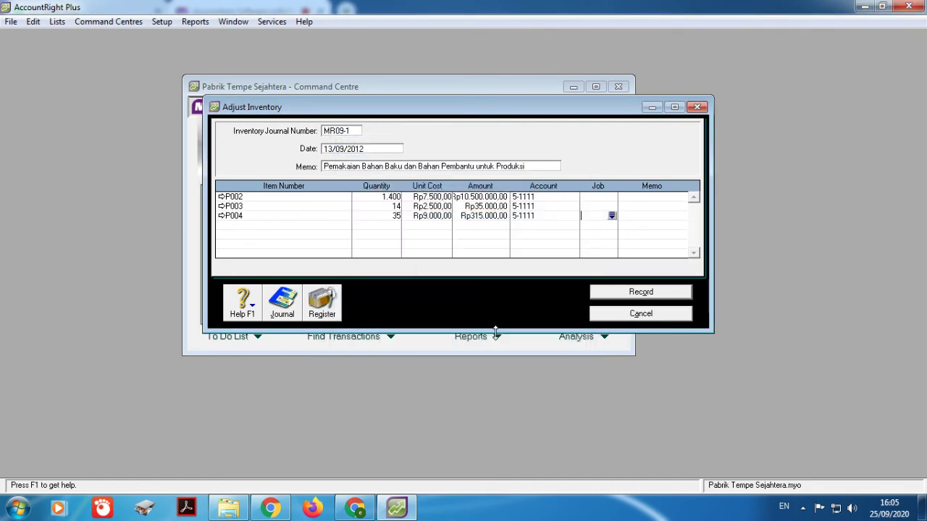
Step: Add a fourth line for item P005 Lidi with quantity 7 to adjustment MR09-1
{"action": "left_click", "coordinate": [235, 225]}
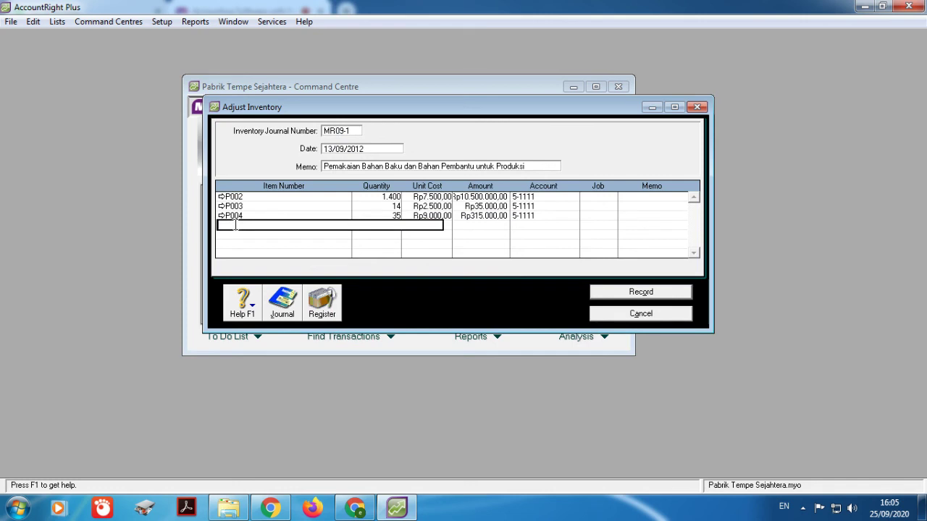
{"action": "key", "text": "Tab"}
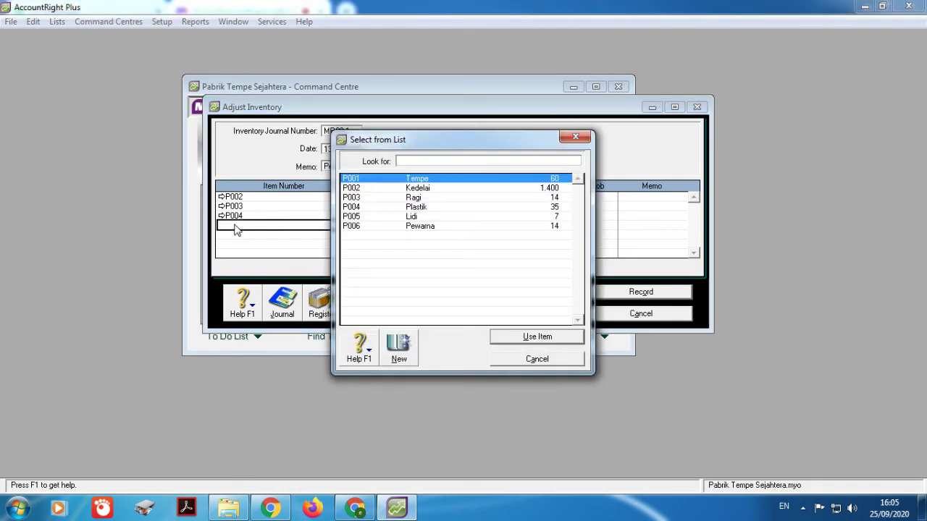
{"action": "left_click", "coordinate": [366, 217]}
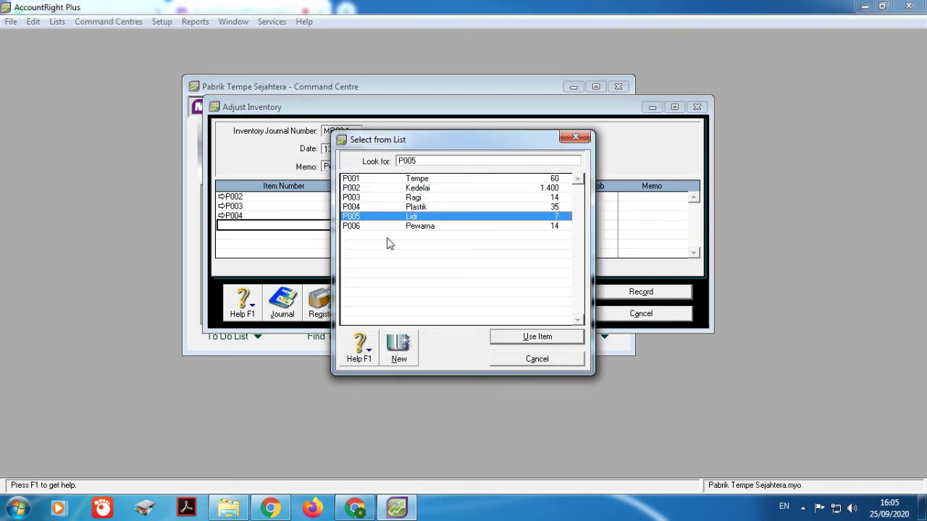
{"action": "left_click", "coordinate": [540, 337]}
{"action": "type", "text": "7"}
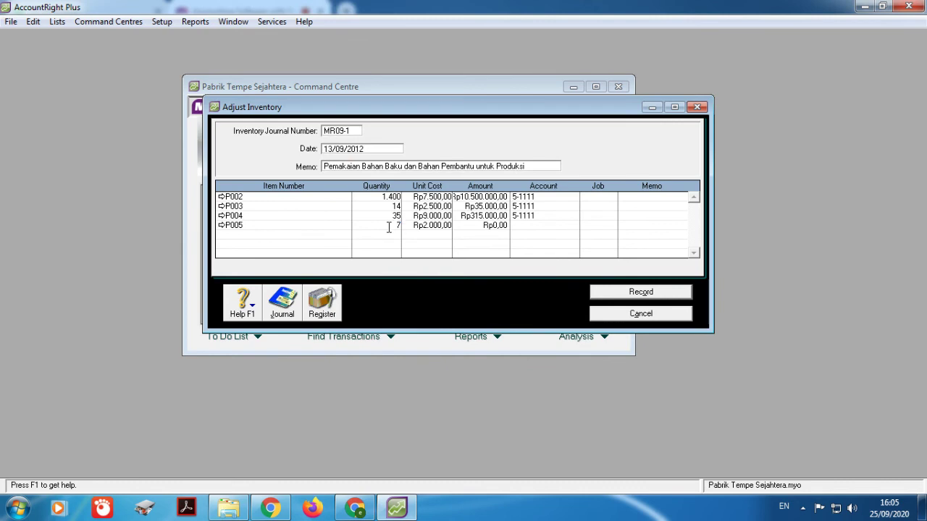
Step: Allocate the Lidi adjustment line to account 5-1111 Biaya Bahan Baku
{"action": "left_click", "coordinate": [527, 226]}
{"action": "left_click", "coordinate": [574, 226]}
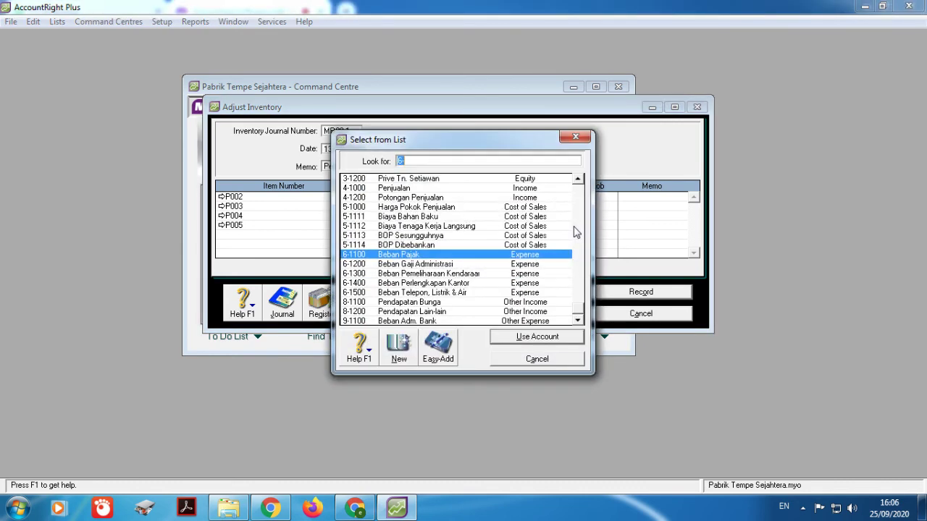
{"action": "left_click", "coordinate": [432, 216]}
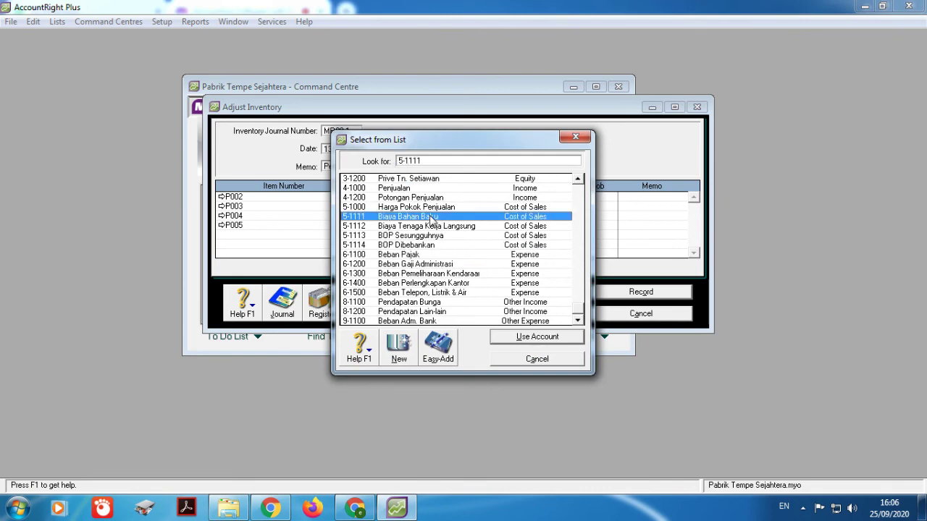
{"action": "left_click", "coordinate": [519, 340]}
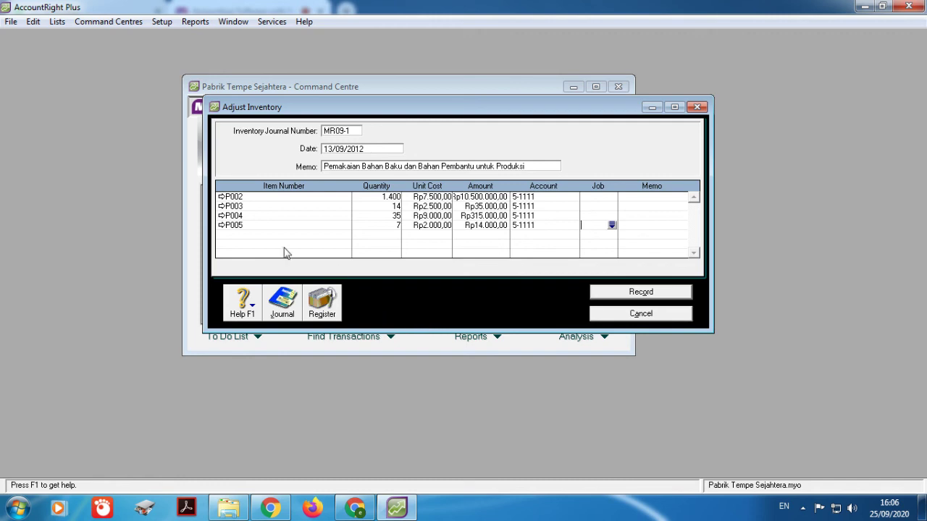
Step: Add a fifth line for item P006 Pewarna with quantity 14 to adjustment MR09-1
{"action": "left_click", "coordinate": [247, 233]}
{"action": "key", "text": "Return"}
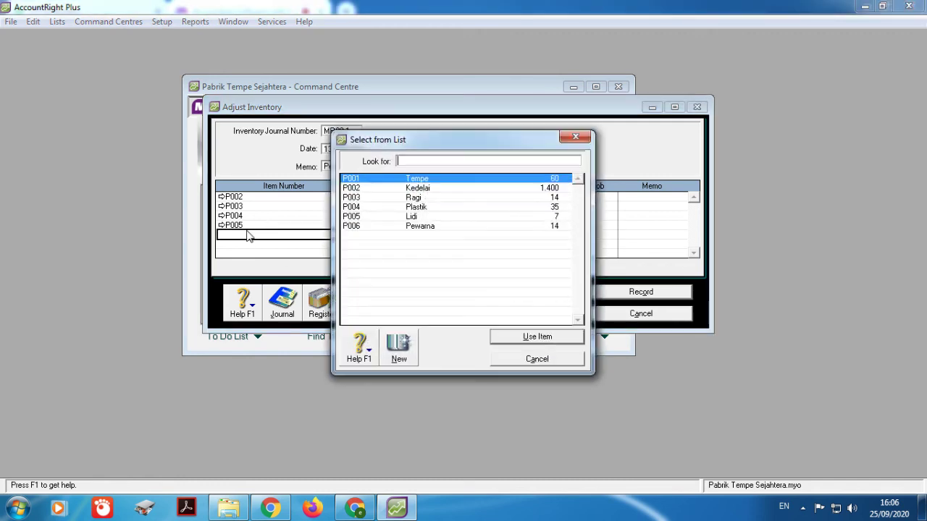
{"action": "left_click", "coordinate": [399, 227]}
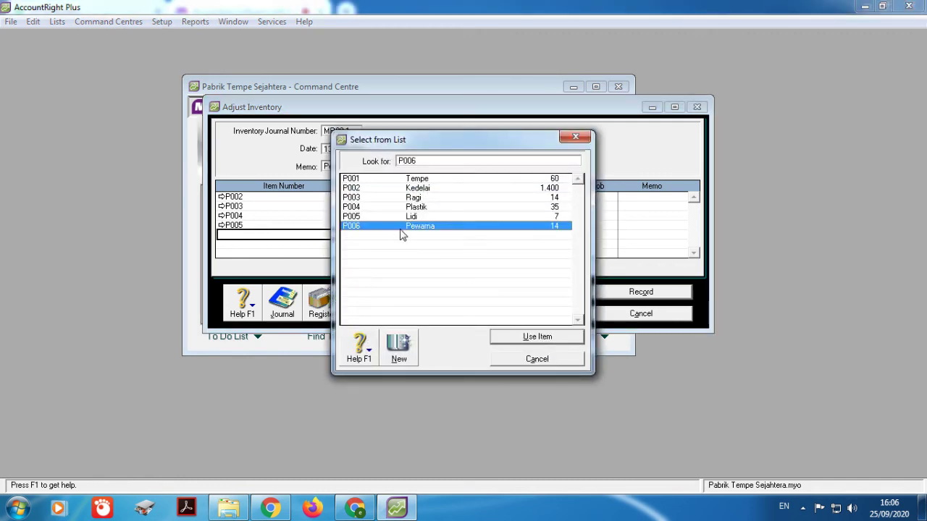
{"action": "left_click", "coordinate": [525, 340]}
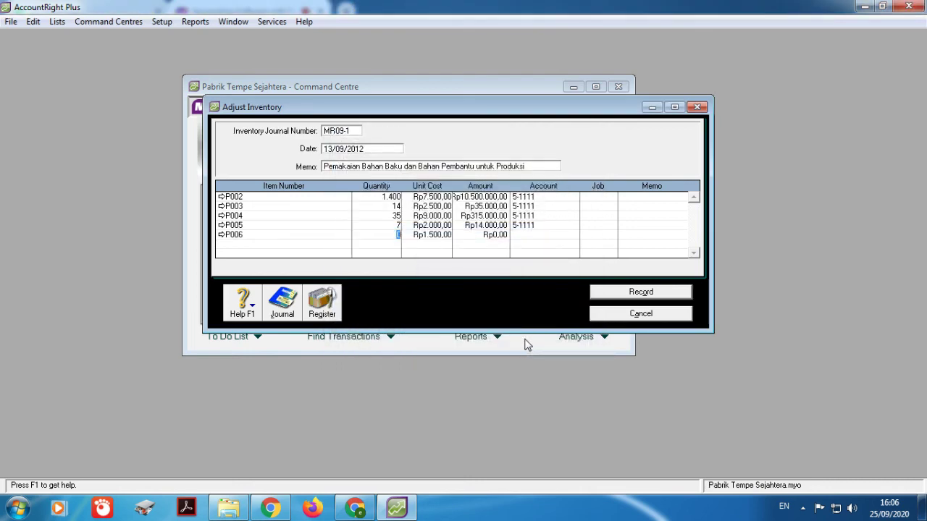
{"action": "type", "text": "14"}
Step: Allocate the Pewarna line to account 5-1111 Biaya Bahan Baku, and record the adjustment, leaving inventory adjustment entry
{"action": "left_click", "coordinate": [539, 234]}
{"action": "left_click", "coordinate": [574, 239]}
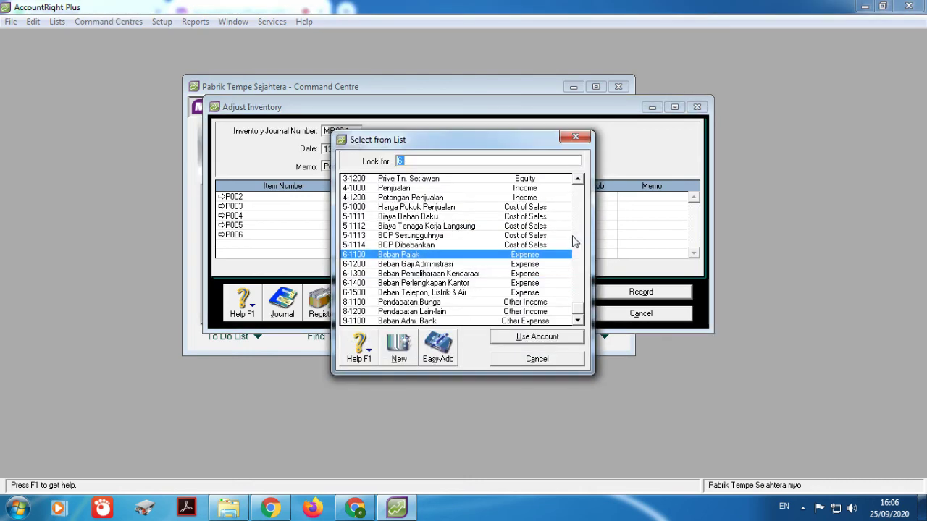
{"action": "type", "text": "5-1111"}
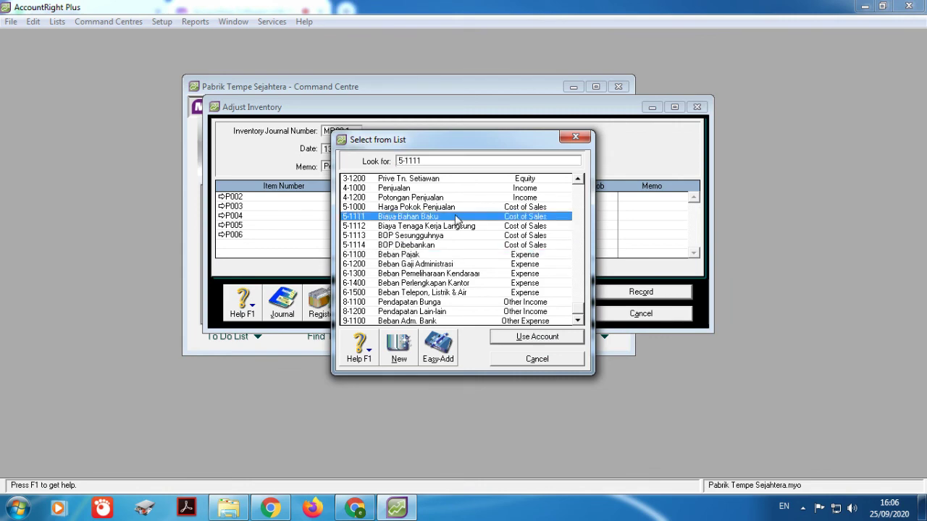
{"action": "left_click", "coordinate": [544, 337]}
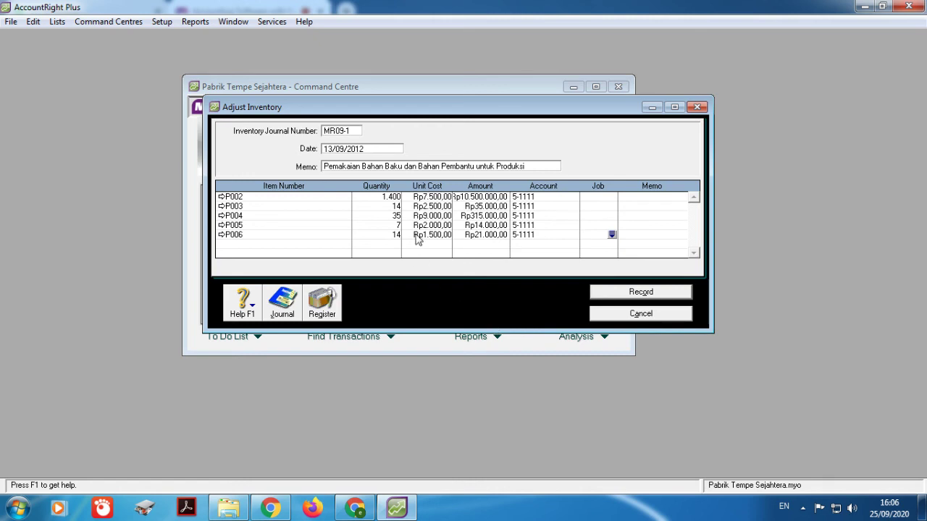
{"action": "left_click", "coordinate": [630, 297]}
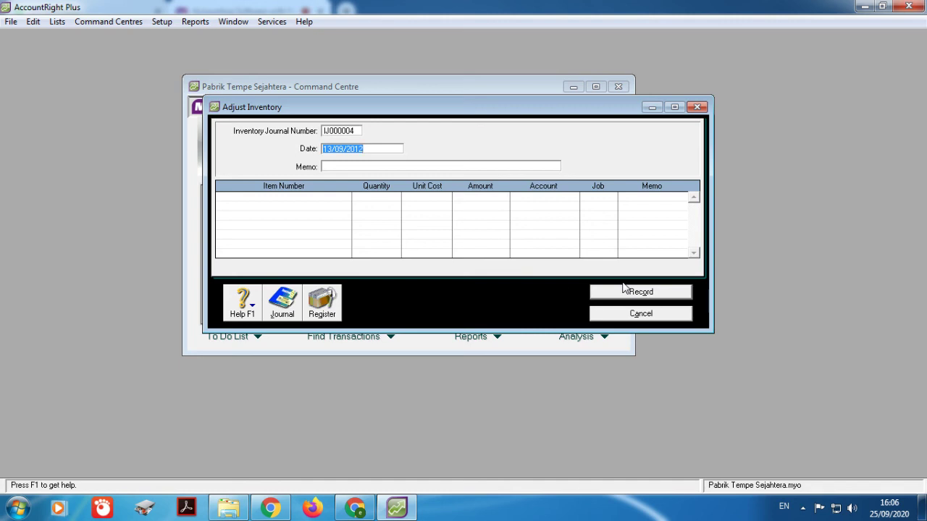
{"action": "left_click", "coordinate": [707, 108]}
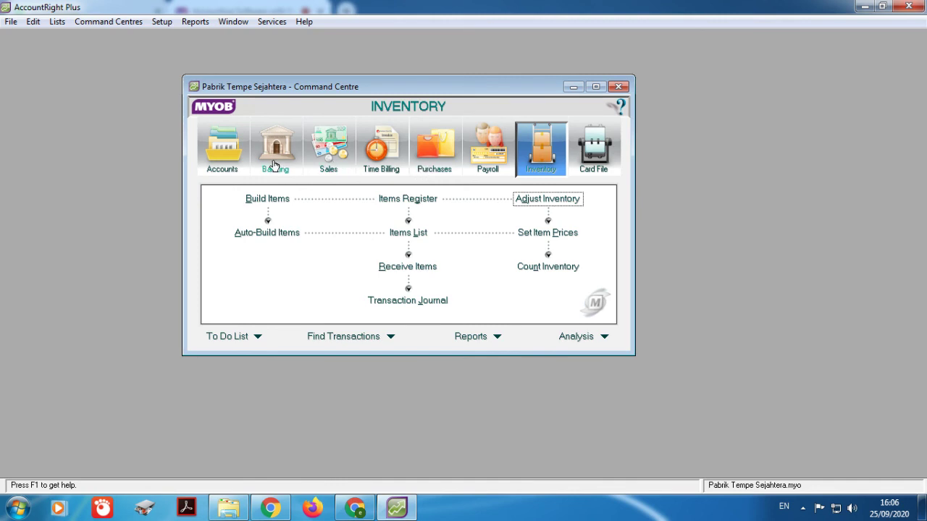
Step: Start a new general journal entry numbered WO09-1 and dated 13/09/2012
{"action": "left_click", "coordinate": [212, 160]}
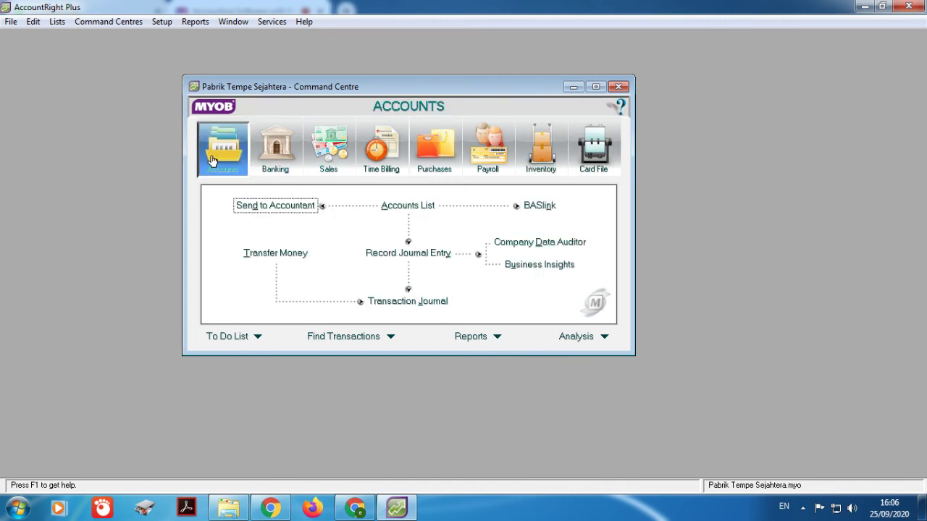
{"action": "left_click", "coordinate": [445, 253]}
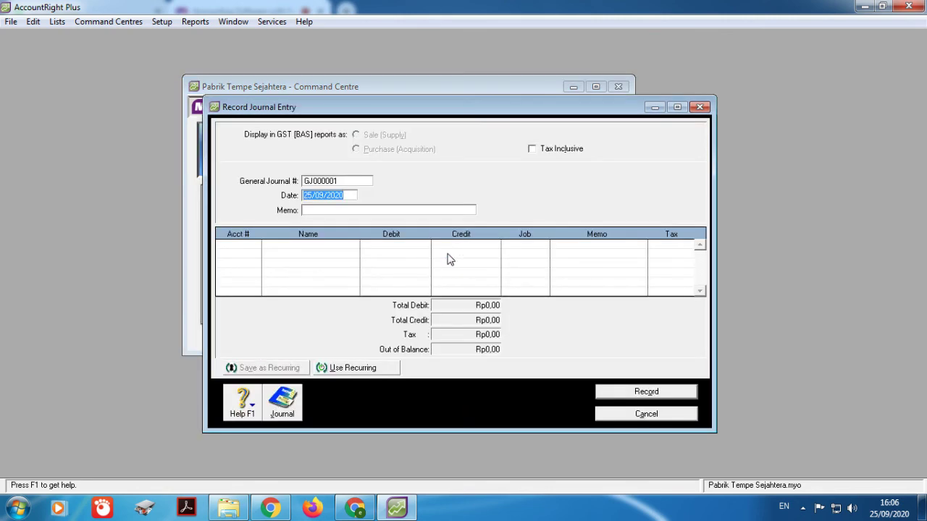
{"action": "left_click", "coordinate": [356, 180]}
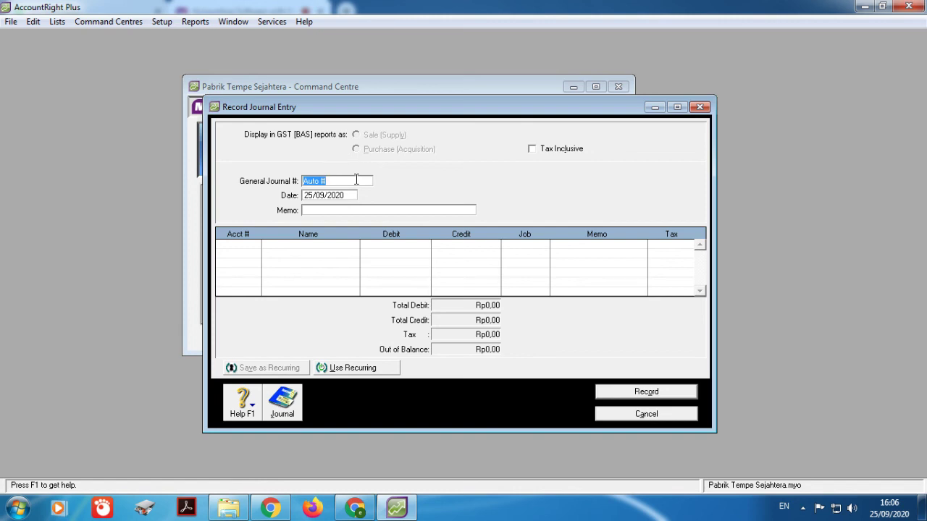
{"action": "type", "text": "W009-1"}
{"action": "left_click", "coordinate": [346, 194]}
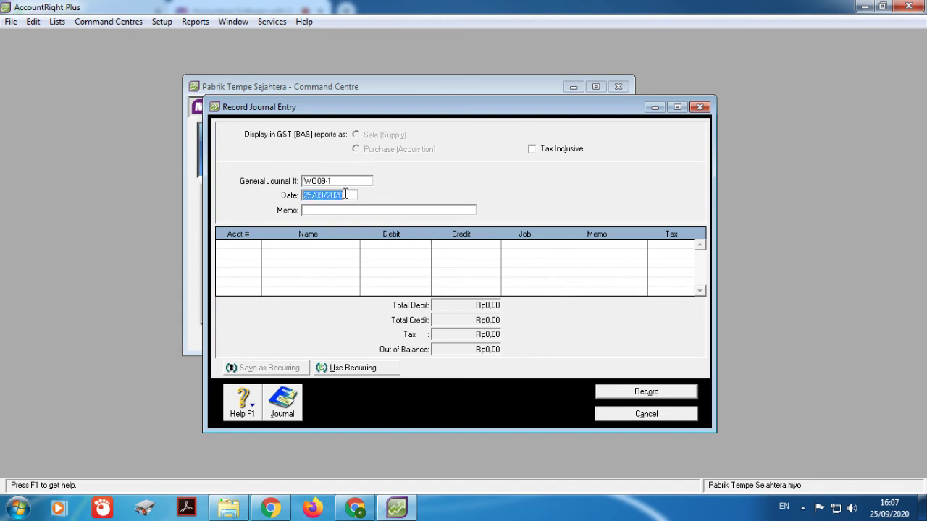
{"action": "type", "text": "13/09/2012"}
Step: Enter the memo "Biayta Tenaga Kerja dan Overhead Produksi Tempe" for journal entry WO09-1
{"action": "left_click", "coordinate": [354, 209]}
{"action": "type", "text": "Biayta Tenaga"}
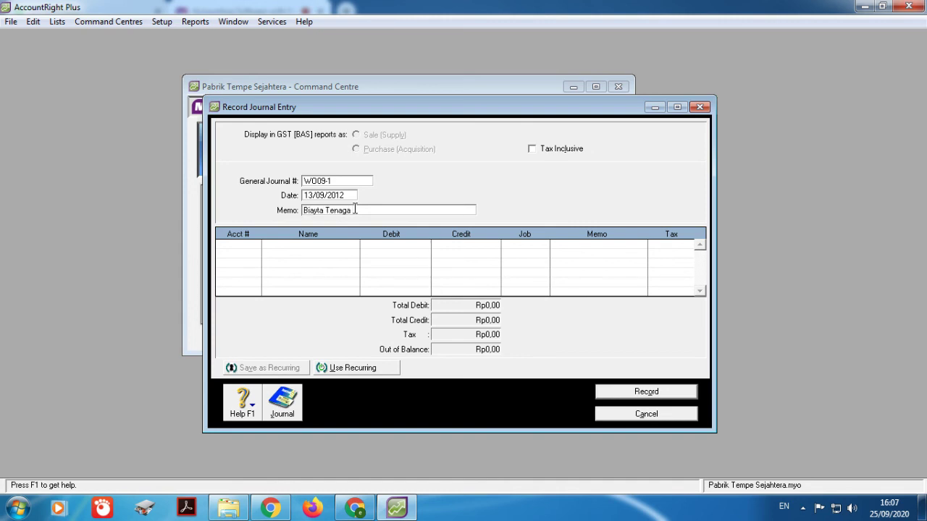
{"action": "type", "text": " Kerja dan Overhead Produks"}
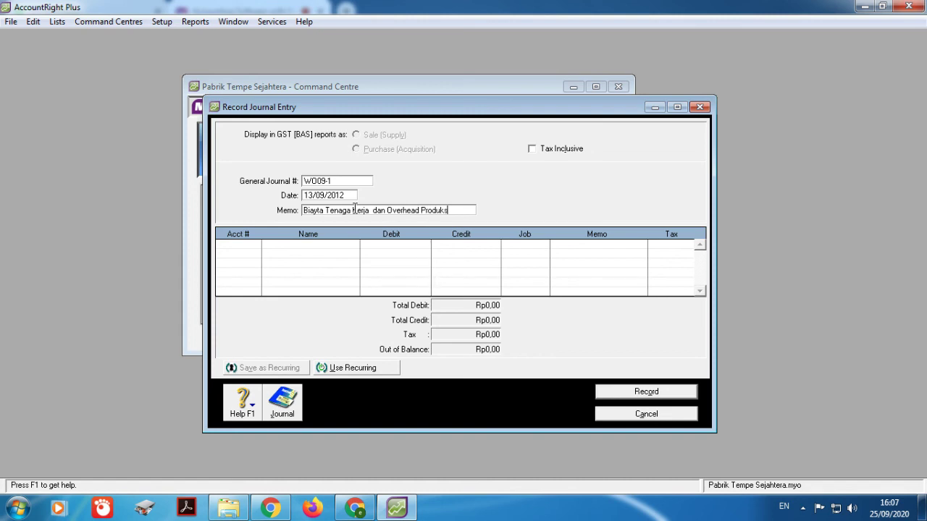
{"action": "type", "text": "i Tempe"}
Step: Add a first journal line for account 5-1112 Biaya Tenaga Kerja Langsung with a debit of Rp3.600.000
{"action": "left_click", "coordinate": [237, 249]}
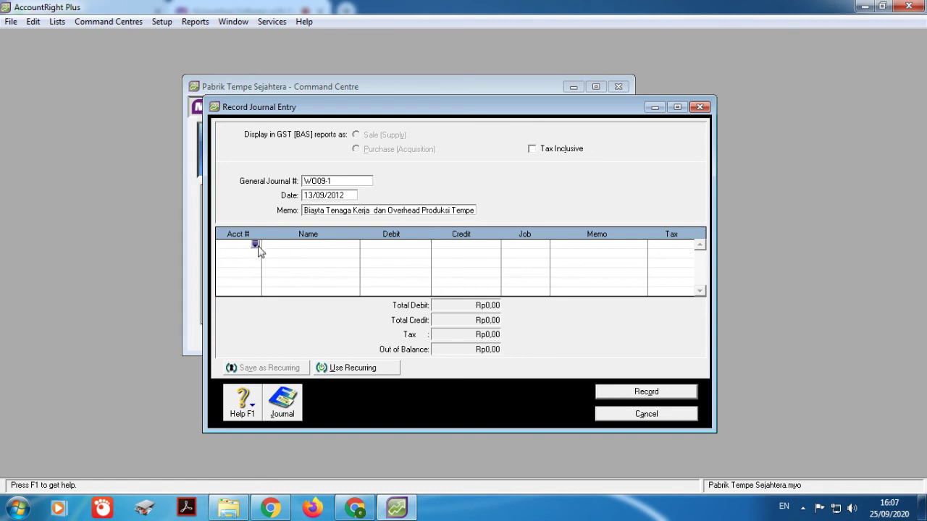
{"action": "left_click", "coordinate": [255, 244]}
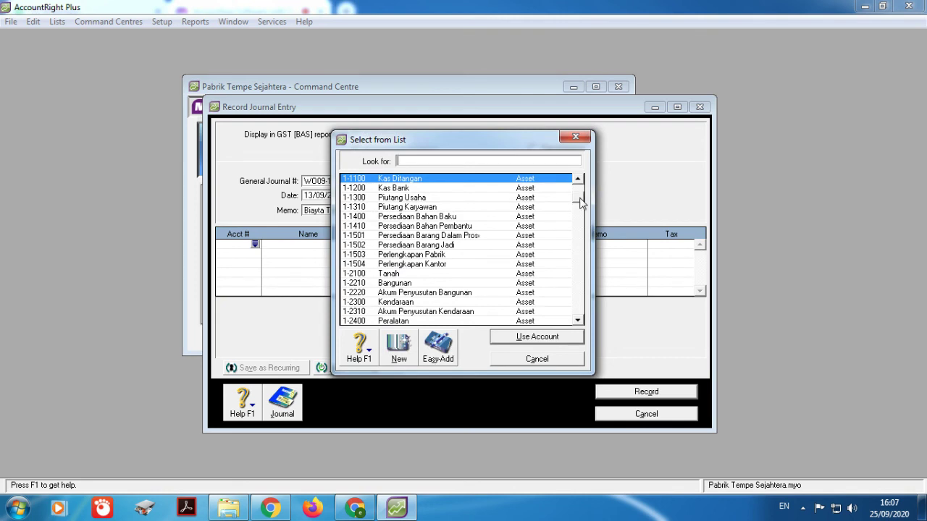
{"action": "left_click_drag", "start_coordinate": [580, 203], "coordinate": [575, 304]}
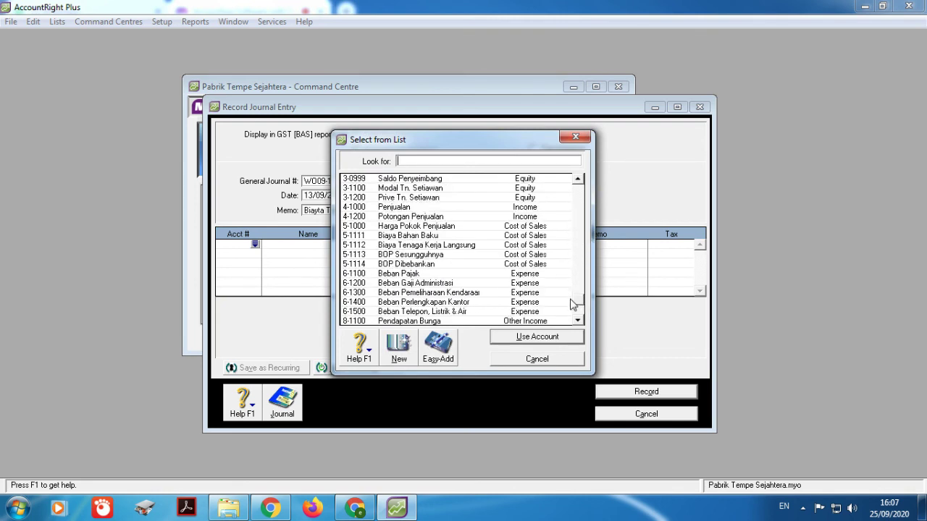
{"action": "left_click", "coordinate": [418, 247]}
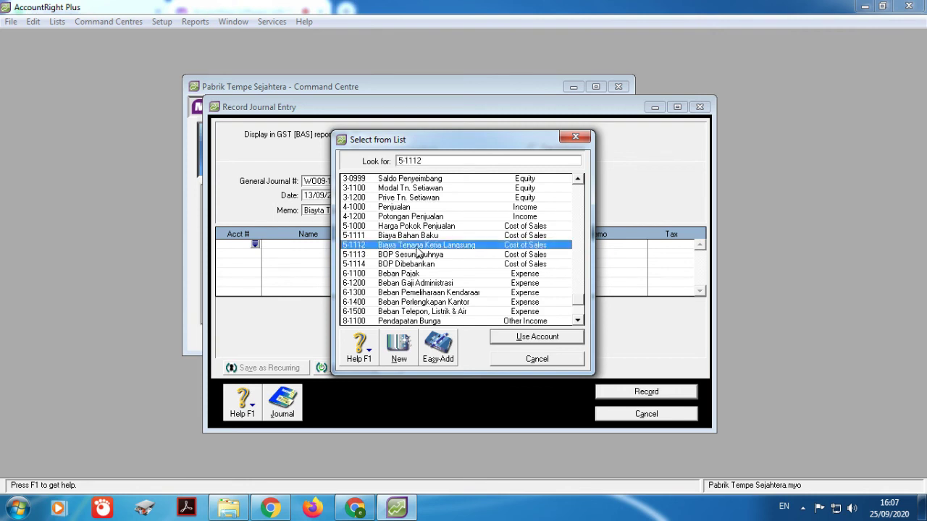
{"action": "left_click", "coordinate": [517, 337]}
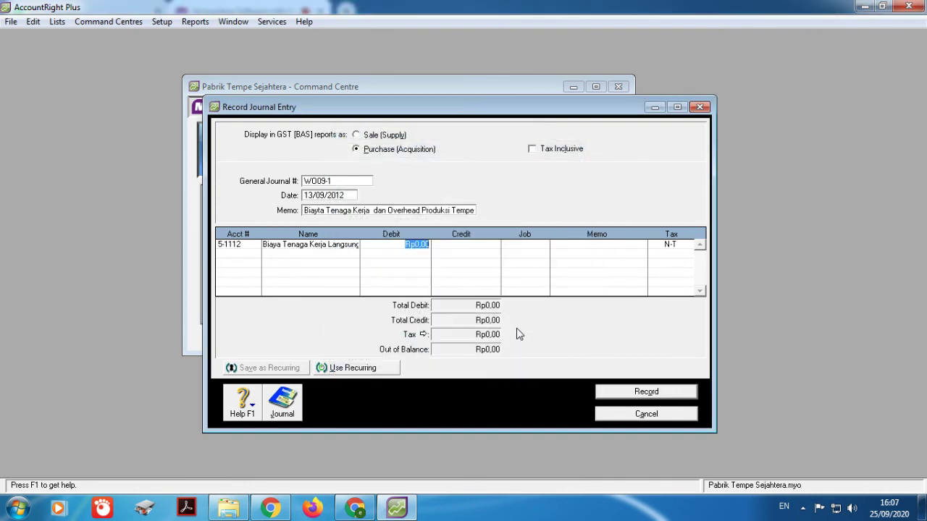
{"action": "type", "text": "3.60"}
{"action": "type", "text": "0.00"}
{"action": "type", "text": "0"}
{"action": "key", "text": "Return"}
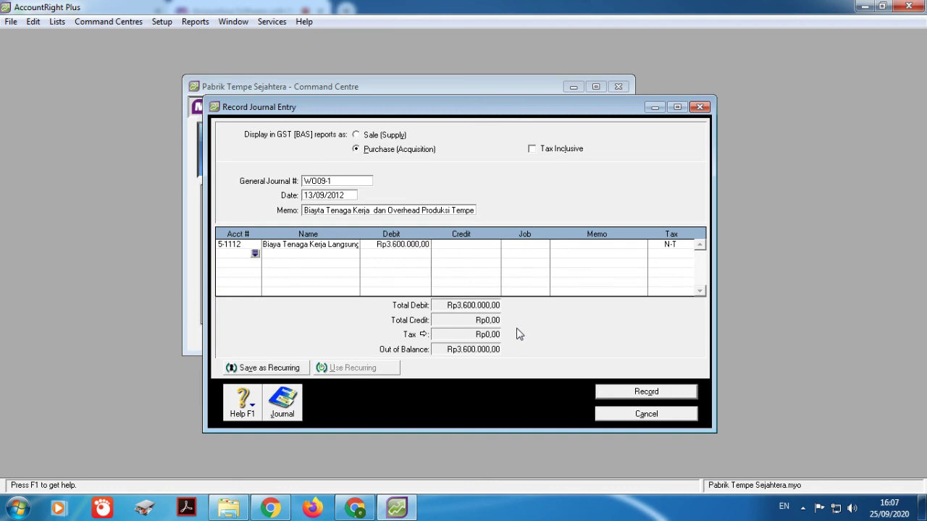
Step: Add a second journal line for account 5-1114 BOP Dibebankan with a debit of Rp300.000
{"action": "key", "text": "Tab"}
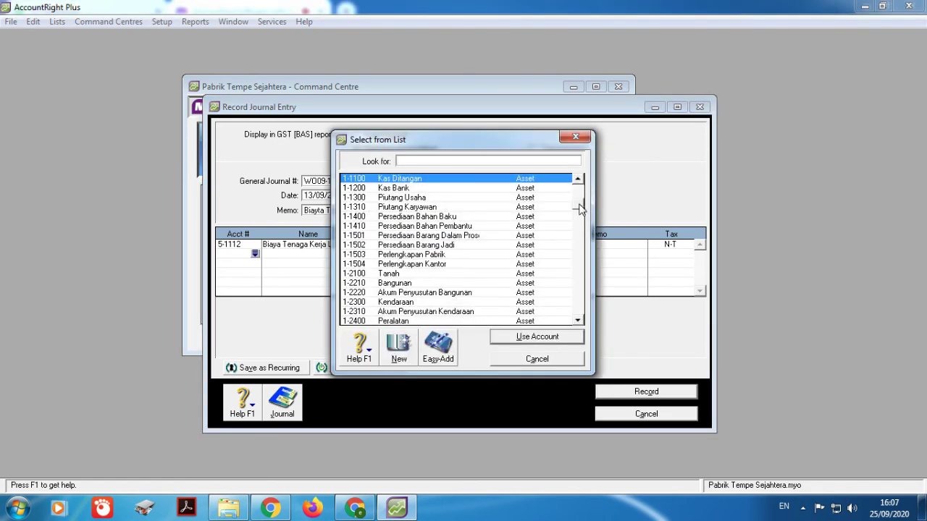
{"action": "left_click_drag", "start_coordinate": [578, 192], "coordinate": [582, 260]}
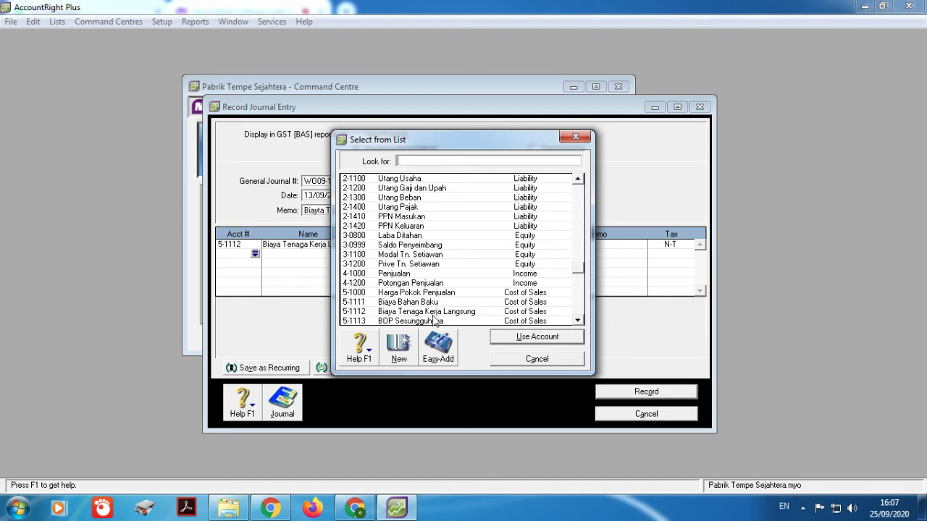
{"action": "left_click", "coordinate": [578, 320]}
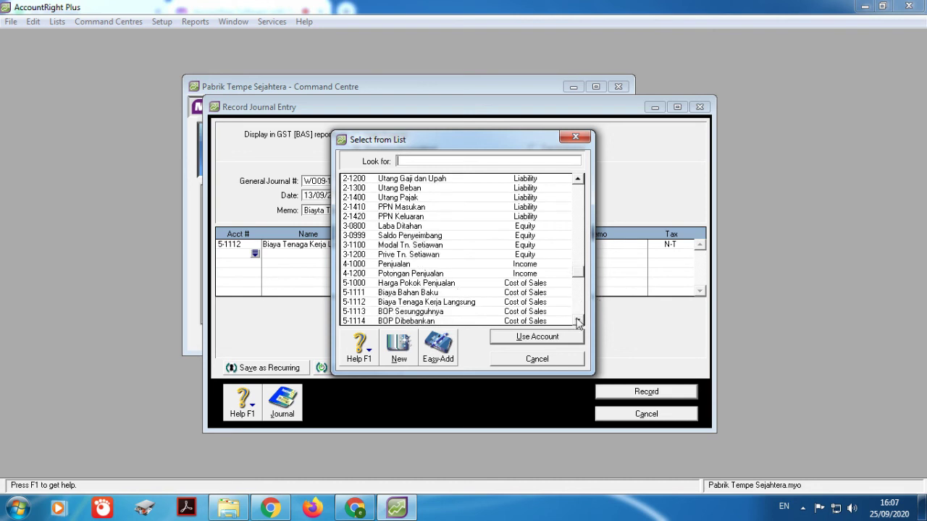
{"action": "left_click", "coordinate": [578, 321]}
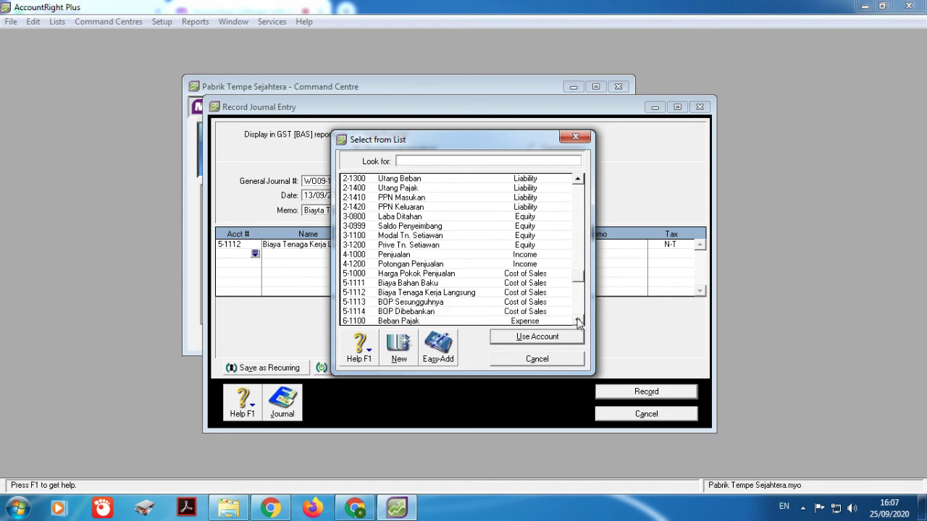
{"action": "left_click", "coordinate": [385, 312]}
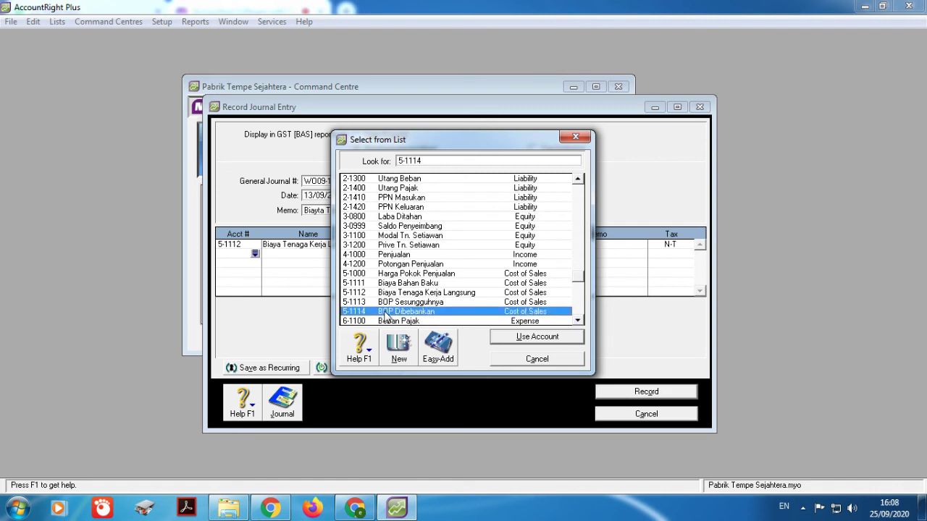
{"action": "left_click", "coordinate": [538, 337]}
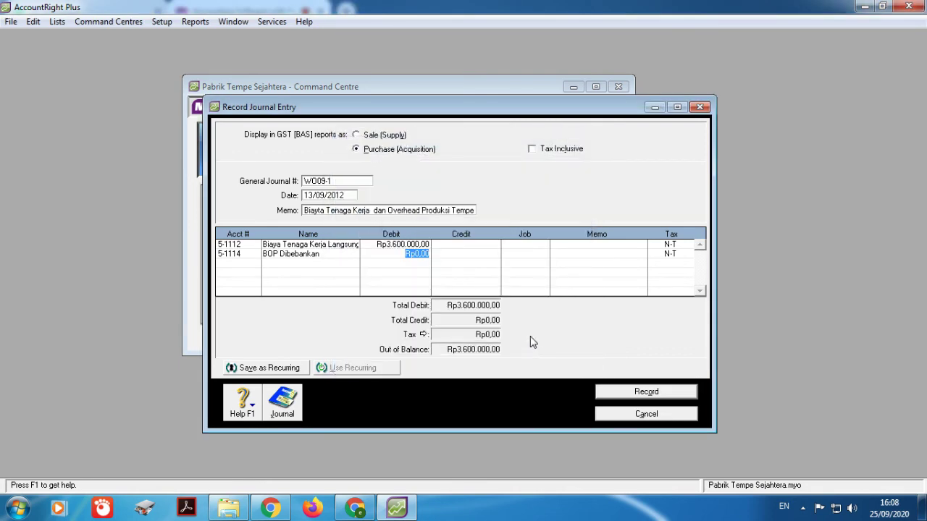
{"action": "type", "text": "300000"}
{"action": "left_click", "coordinate": [457, 211]}
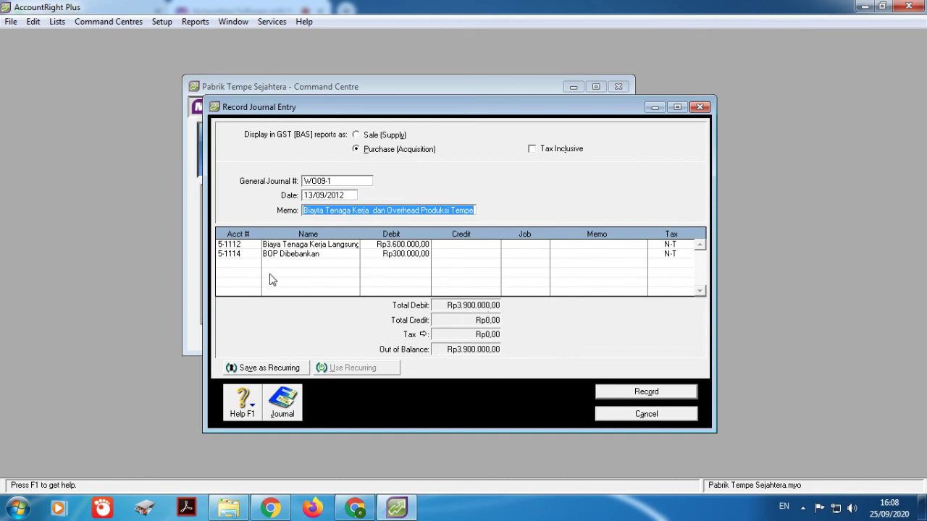
Step: Add a third journal line for account 2-1200 Utang Gaji dan Upah with a credit of Rp3.600.000
{"action": "left_click", "coordinate": [254, 265]}
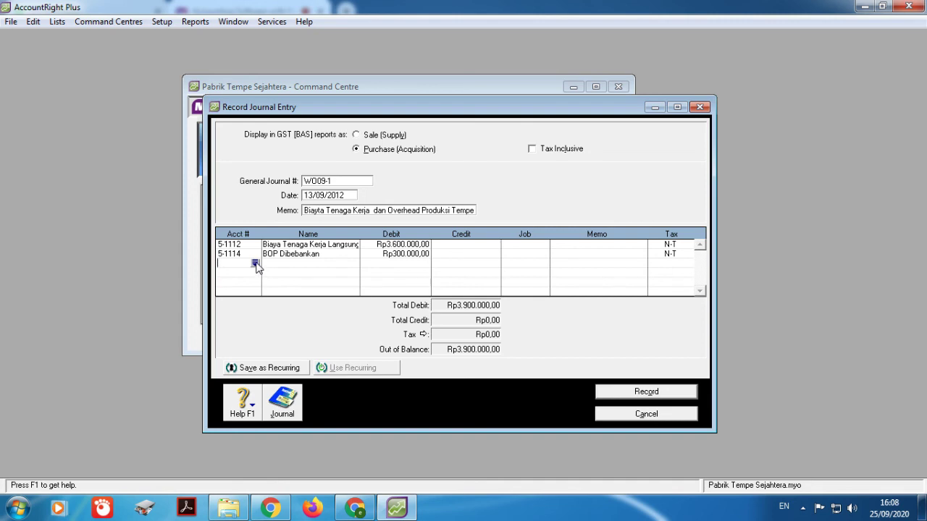
{"action": "left_click", "coordinate": [255, 264]}
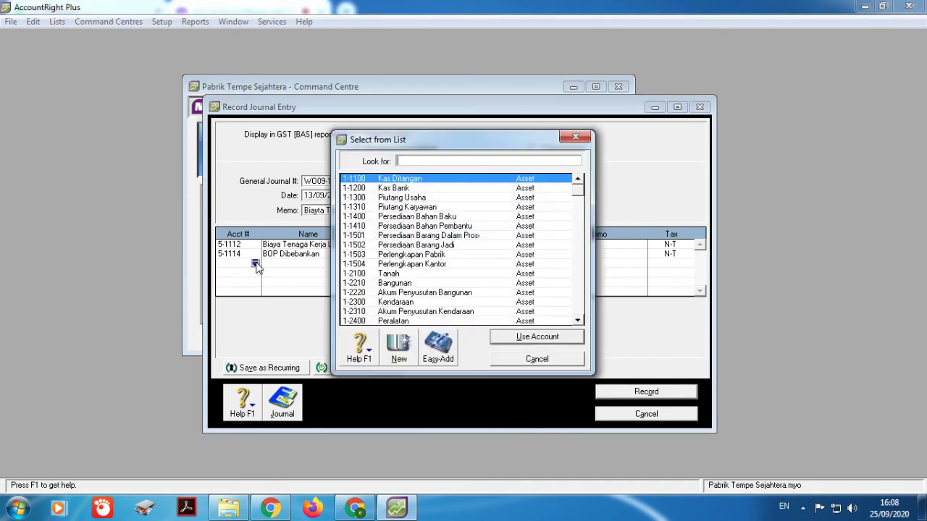
{"action": "left_click", "coordinate": [578, 321]}
{"action": "left_click", "coordinate": [577, 321]}
{"action": "left_click", "coordinate": [577, 321]}
{"action": "left_click", "coordinate": [577, 321]}
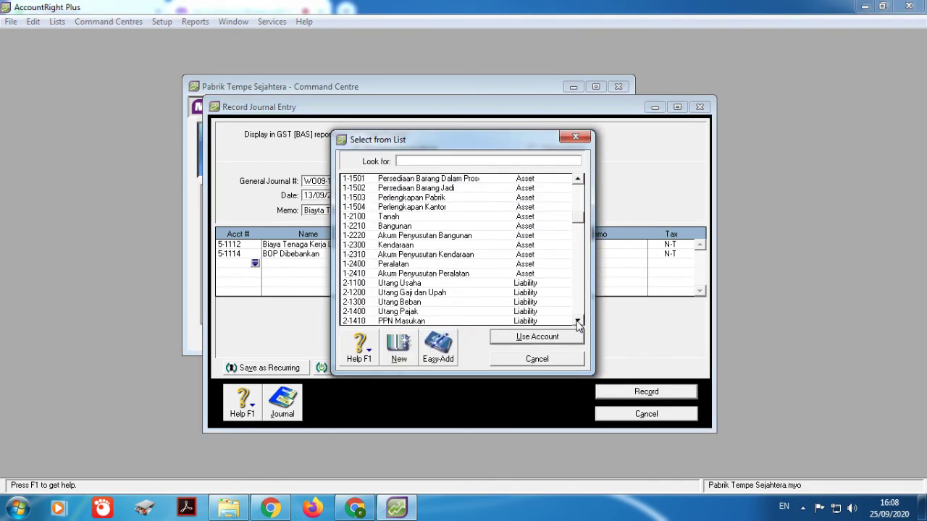
{"action": "left_click", "coordinate": [577, 321]}
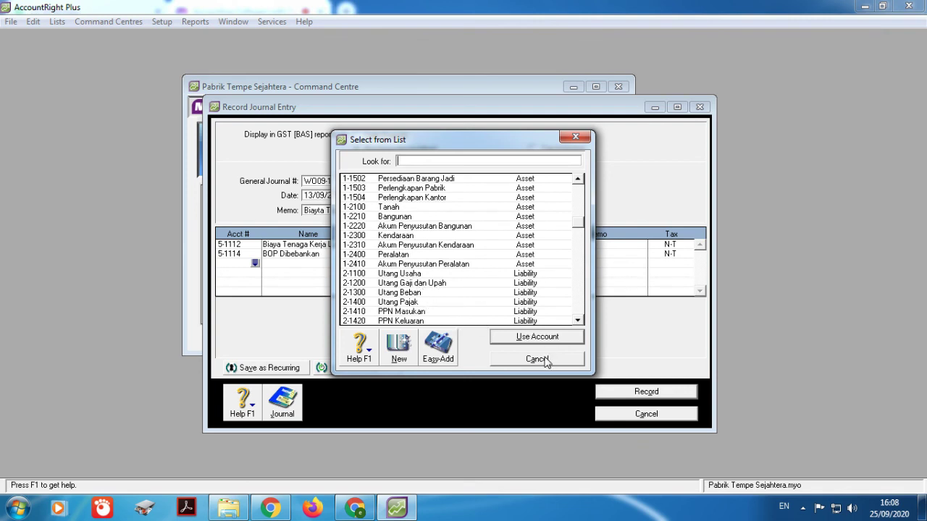
{"action": "left_click", "coordinate": [424, 283]}
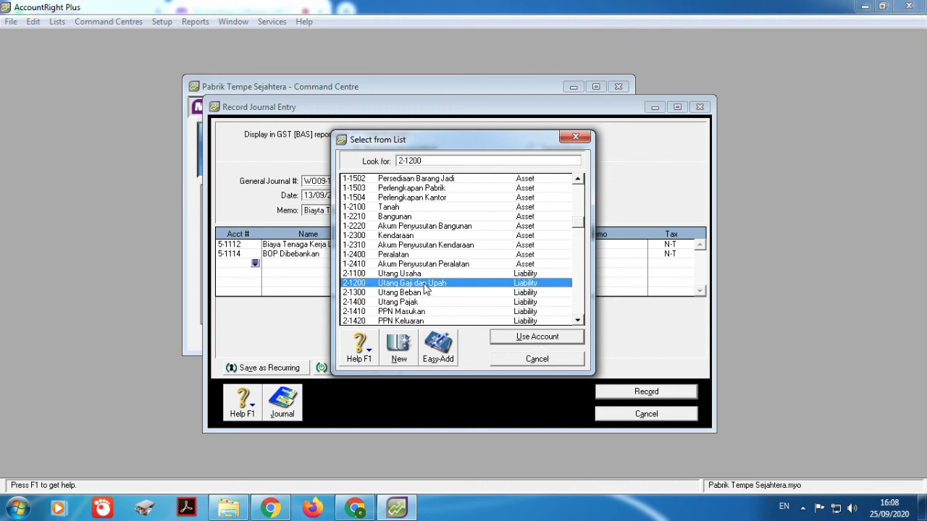
{"action": "left_click", "coordinate": [534, 337]}
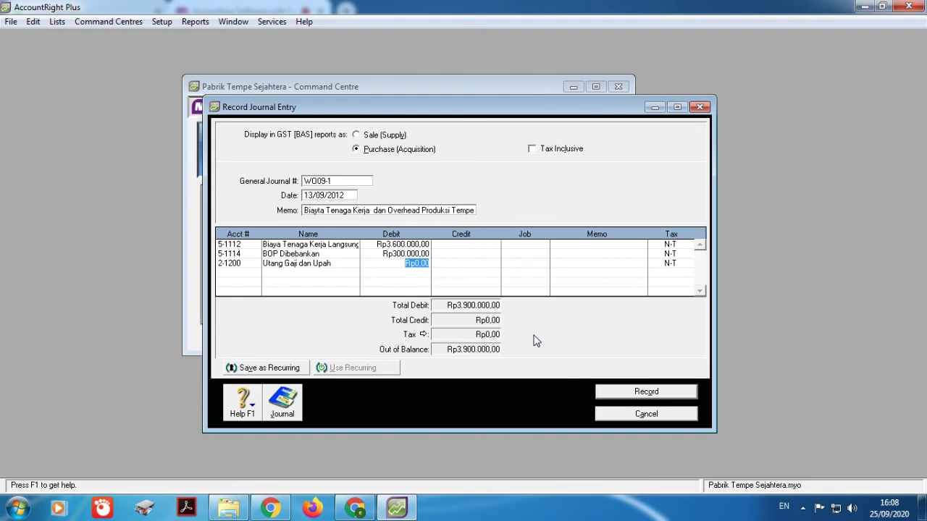
{"action": "key", "text": "Tab"}
{"action": "type", "text": "3"}
{"action": "key", "text": "Return"}
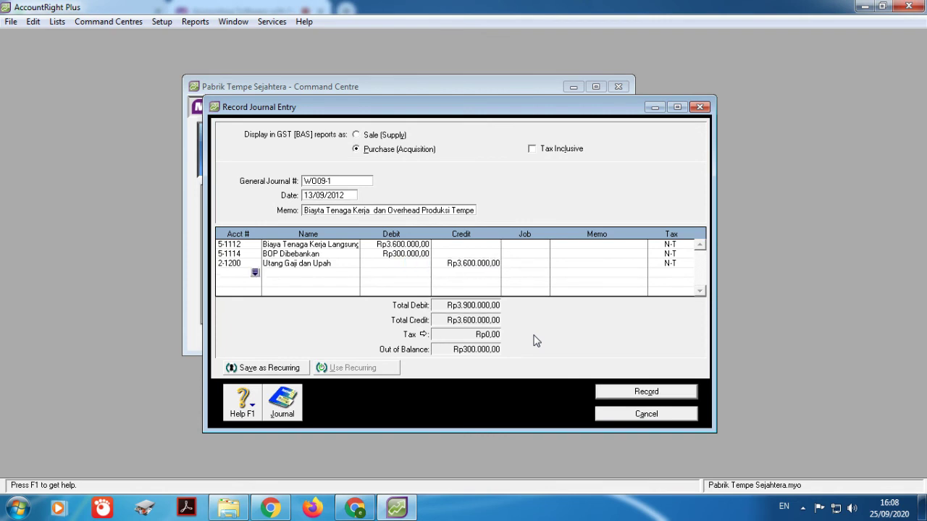
Step: Add a fourth journal line for account 2-1300 Utang Beban with a credit of Rp300.000
{"action": "left_click", "coordinate": [255, 273]}
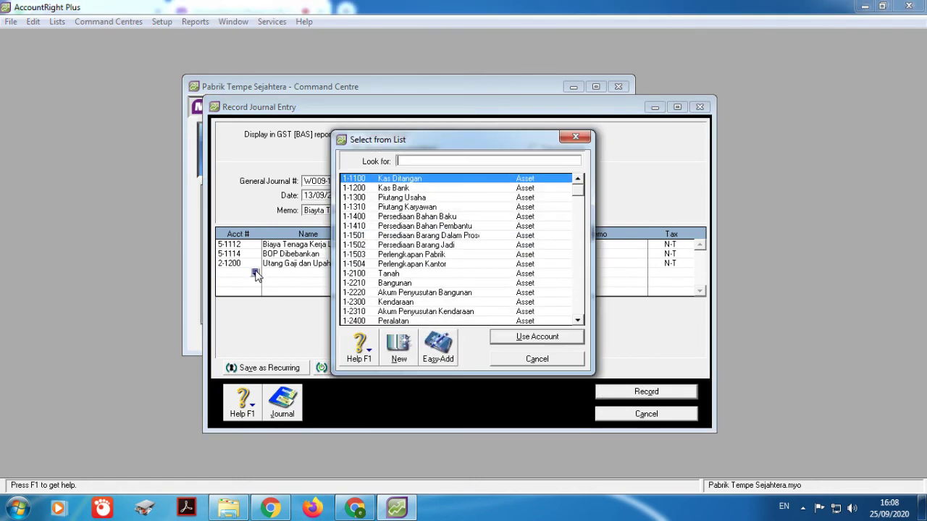
{"action": "scroll", "coordinate": [580, 324], "scroll_direction": "down", "scroll_amount": 4}
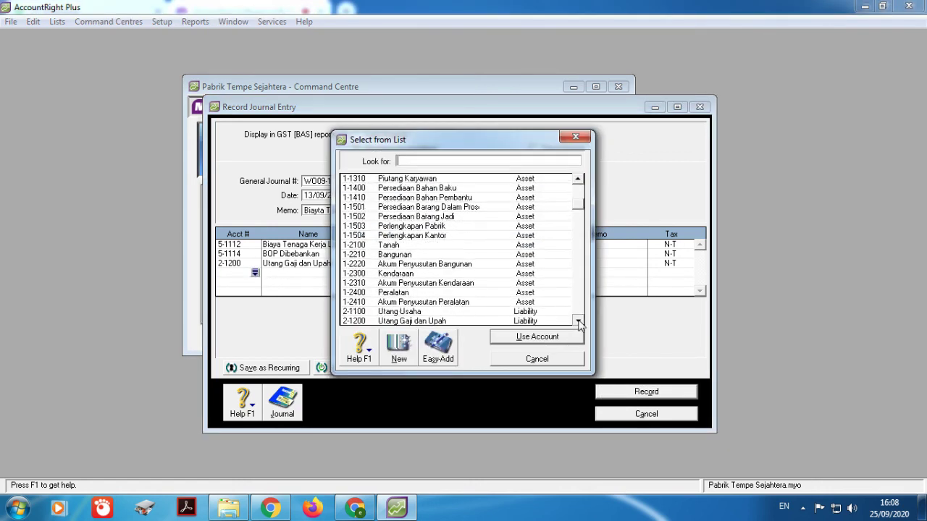
{"action": "left_click", "coordinate": [425, 255]}
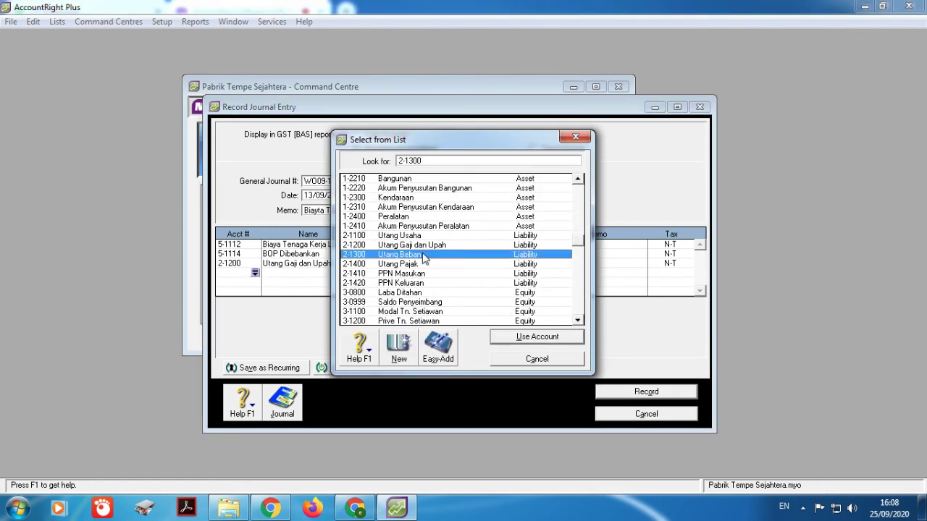
{"action": "left_click", "coordinate": [514, 339]}
{"action": "key", "text": "Tab"}
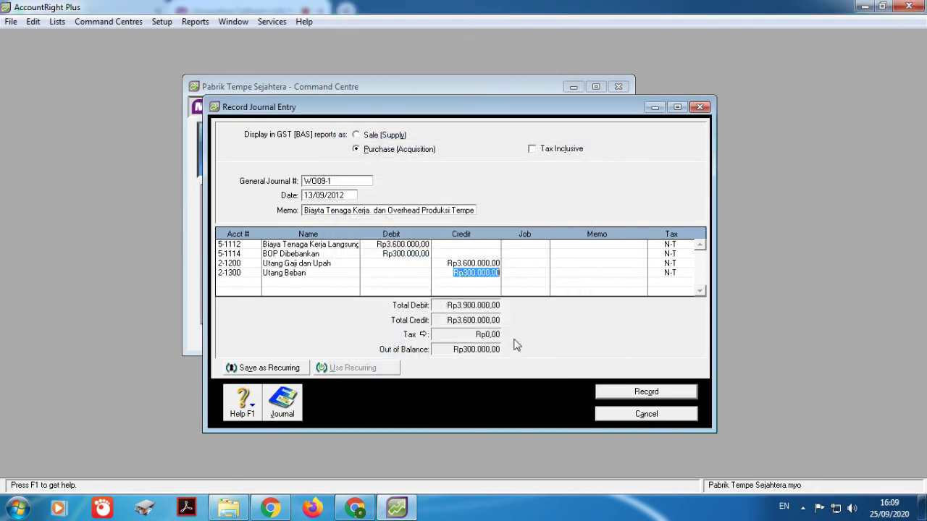
Step: Record journal entry WO09-1 and leave general journal entry
{"action": "left_click", "coordinate": [451, 211]}
{"action": "left_click", "coordinate": [451, 211]}
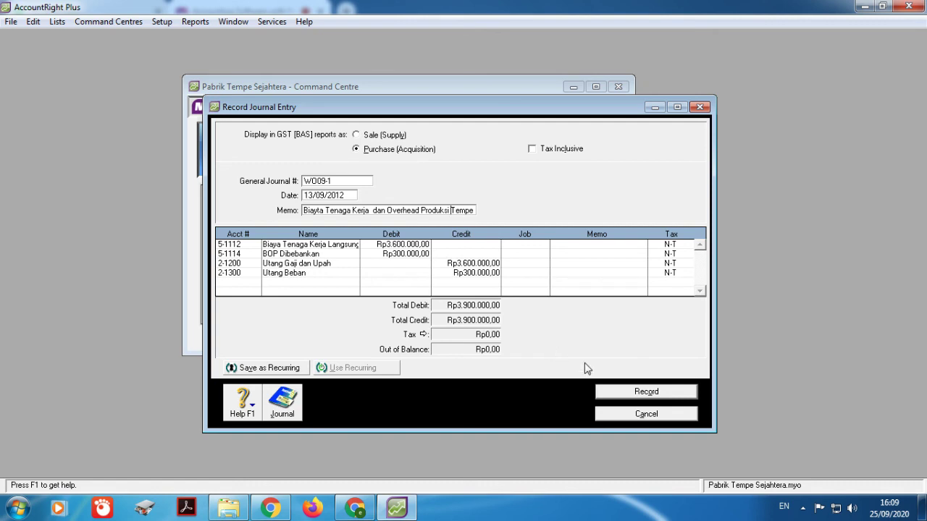
{"action": "left_click", "coordinate": [620, 395]}
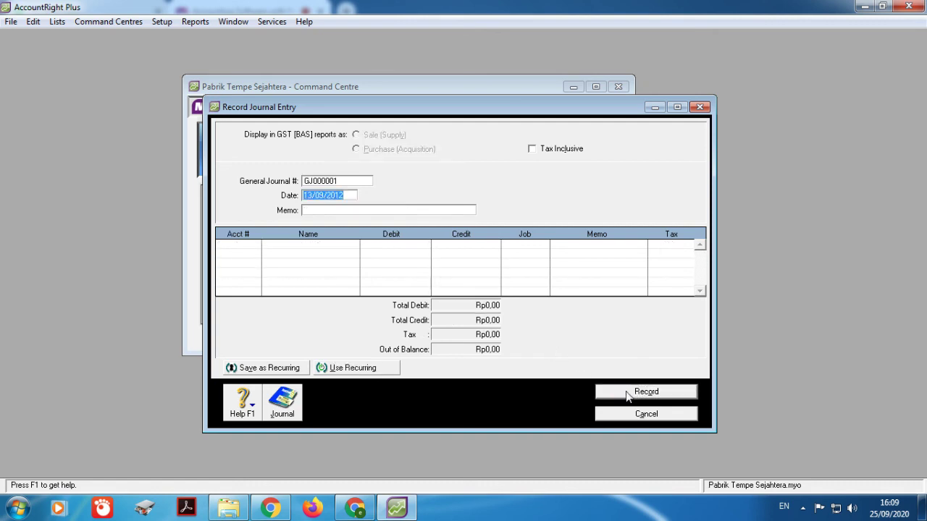
{"action": "left_click", "coordinate": [706, 109]}
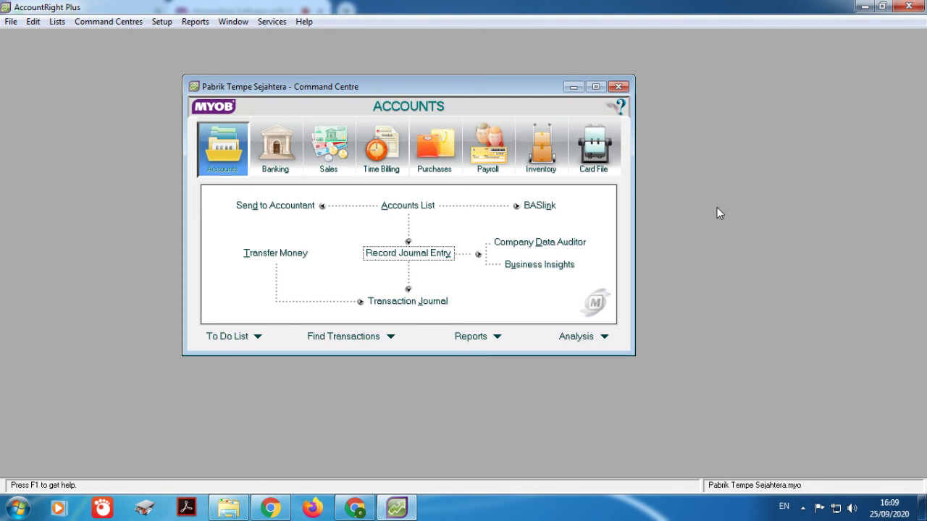
Step: Show the general entries in the transaction journal dated from 01/09/2012
{"action": "left_click", "coordinate": [436, 305]}
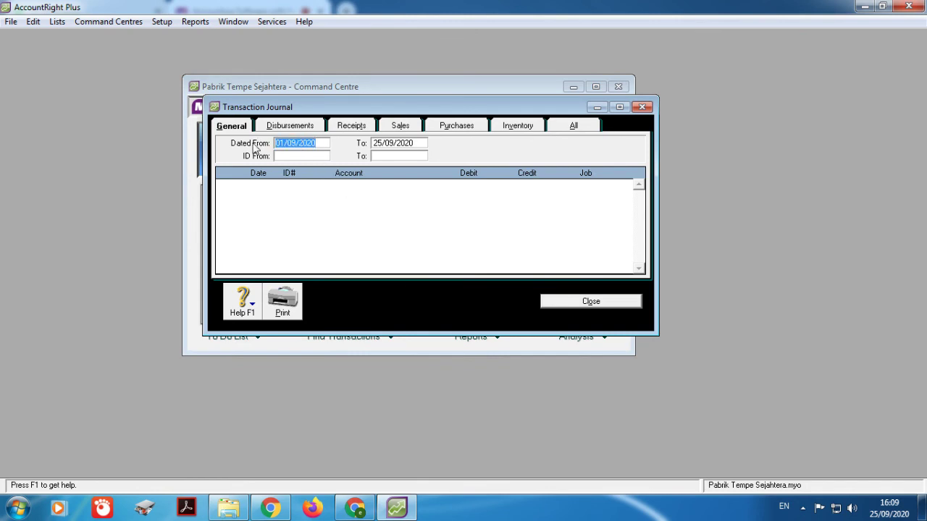
{"action": "type", "text": "01/09/2012"}
{"action": "key", "text": "Tab"}
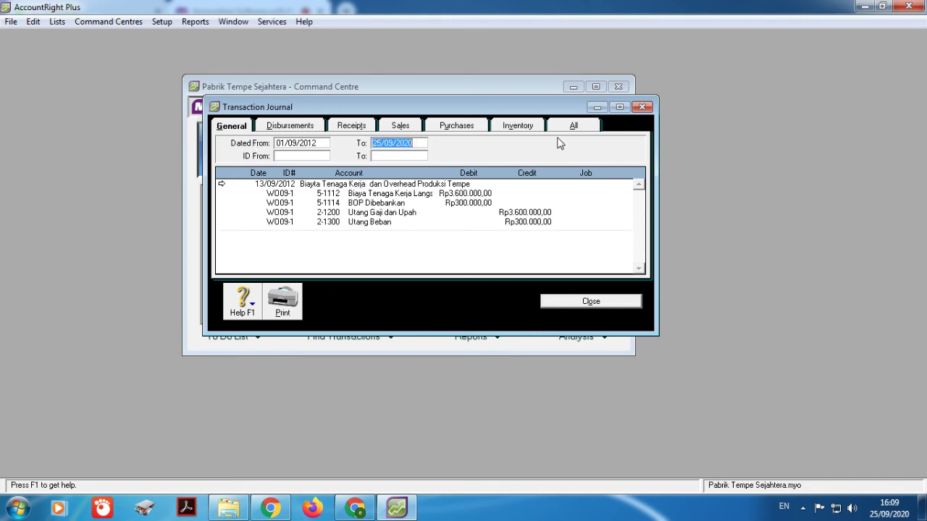
Step: Show all transaction types in the transaction journal and review the entries dated 1 to 3 September 2012
{"action": "left_click", "coordinate": [577, 127]}
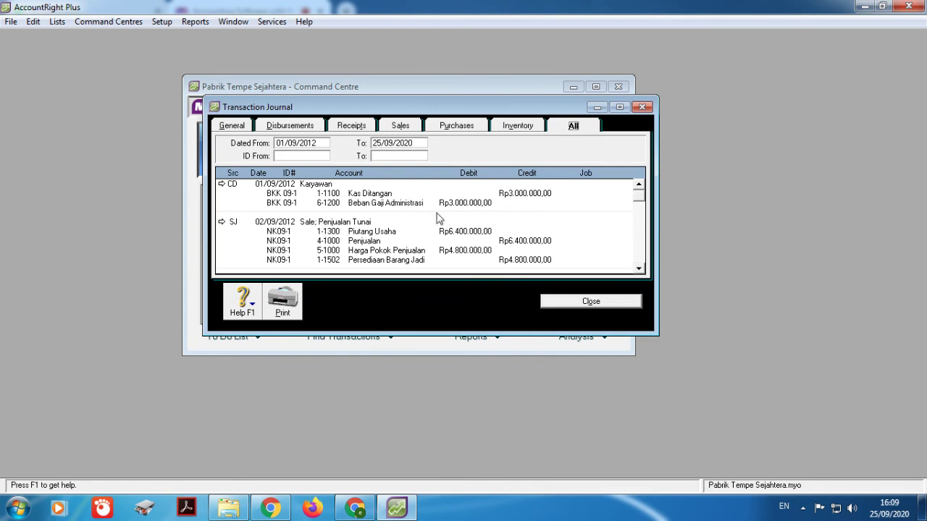
{"action": "left_click", "coordinate": [638, 270]}
{"action": "left_click", "coordinate": [638, 269]}
{"action": "left_click", "coordinate": [638, 269]}
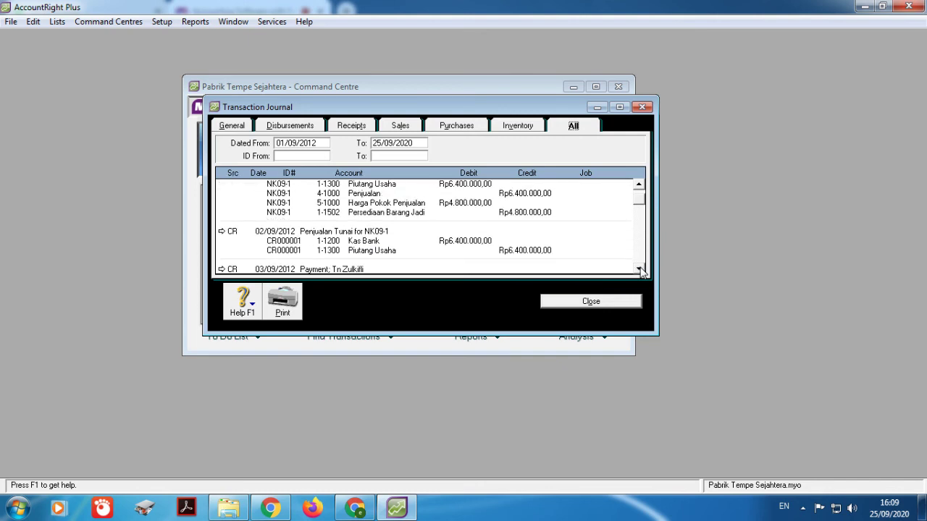
{"action": "left_click", "coordinate": [638, 269]}
{"action": "left_click", "coordinate": [639, 270]}
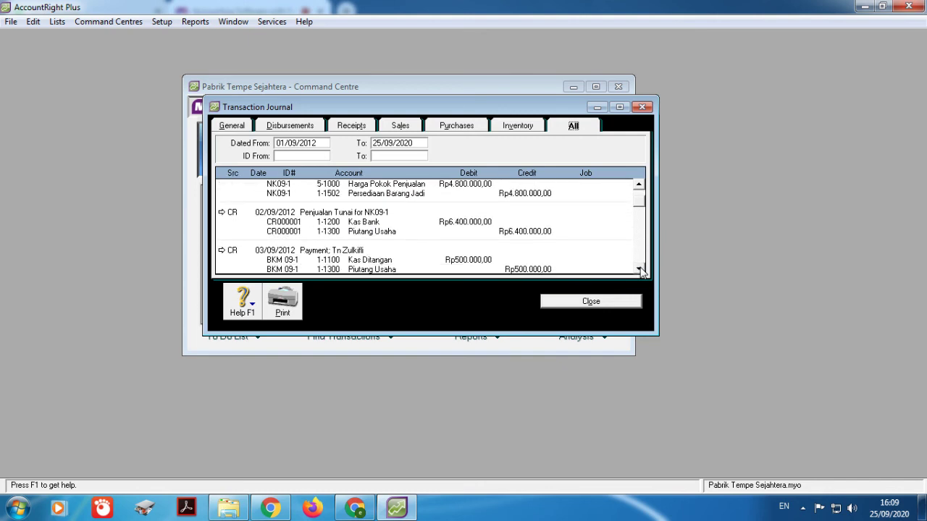
{"action": "scroll", "coordinate": [643, 255], "scroll_direction": "up", "scroll_amount": 3}
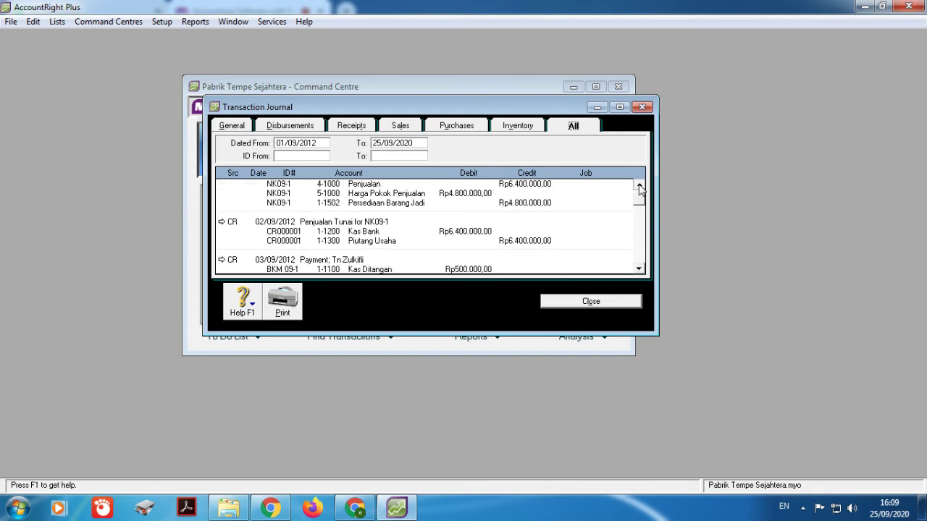
{"action": "left_click", "coordinate": [639, 269]}
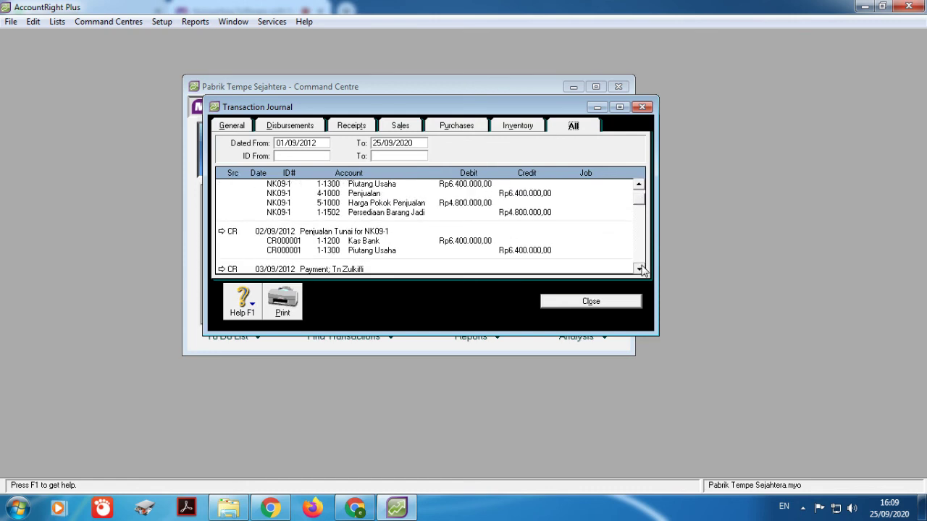
{"action": "left_click", "coordinate": [639, 268]}
{"action": "left_click", "coordinate": [639, 269]}
{"action": "left_click", "coordinate": [639, 268]}
{"action": "left_click", "coordinate": [639, 268]}
{"action": "left_click", "coordinate": [640, 268]}
{"action": "left_click", "coordinate": [639, 268]}
{"action": "left_click", "coordinate": [639, 268]}
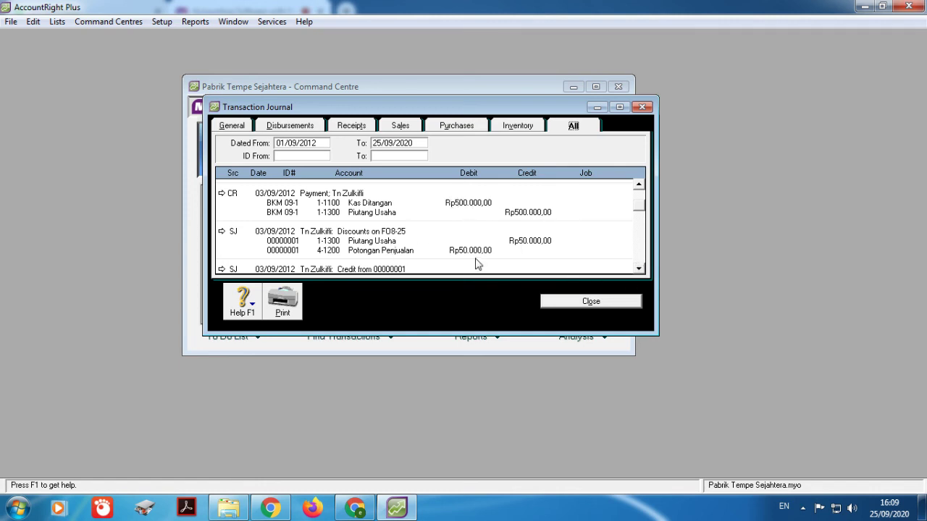
Step: Review the journal's disbursement, cash sale and credit sale entries dated 6 to 8 September 2012
{"action": "left_click", "coordinate": [638, 269]}
{"action": "left_click", "coordinate": [638, 270]}
{"action": "left_click", "coordinate": [638, 269]}
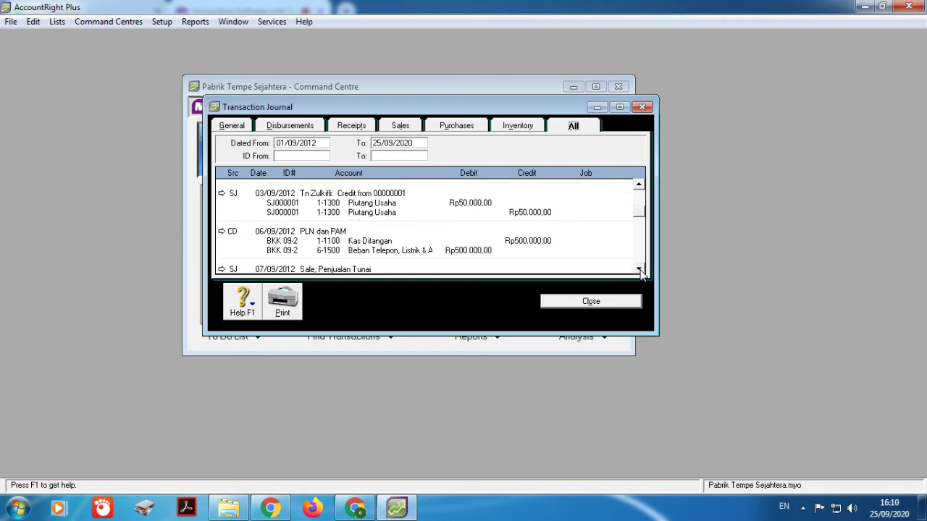
{"action": "left_click", "coordinate": [639, 269]}
{"action": "left_click", "coordinate": [638, 270]}
{"action": "left_click", "coordinate": [638, 270]}
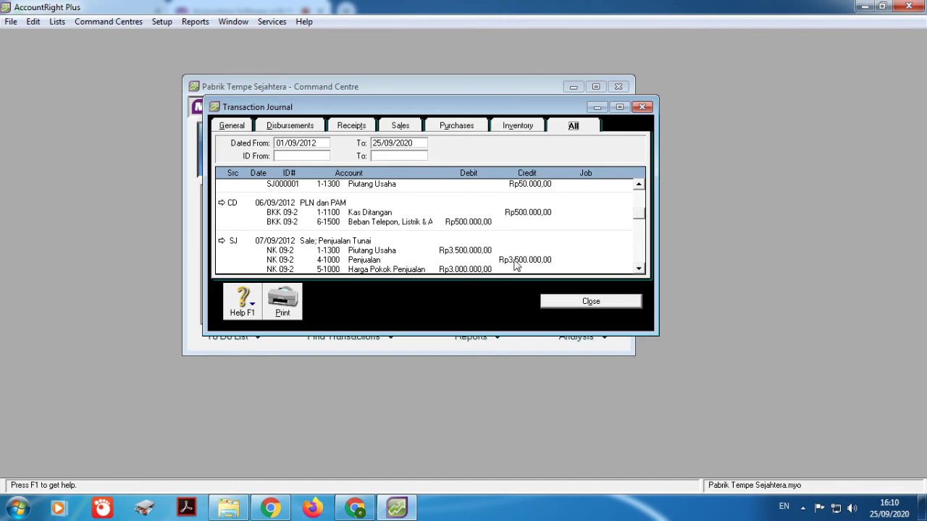
{"action": "left_click", "coordinate": [639, 269]}
{"action": "left_click", "coordinate": [638, 269]}
{"action": "left_click", "coordinate": [638, 269]}
{"action": "left_click", "coordinate": [639, 270]}
{"action": "left_click", "coordinate": [639, 270]}
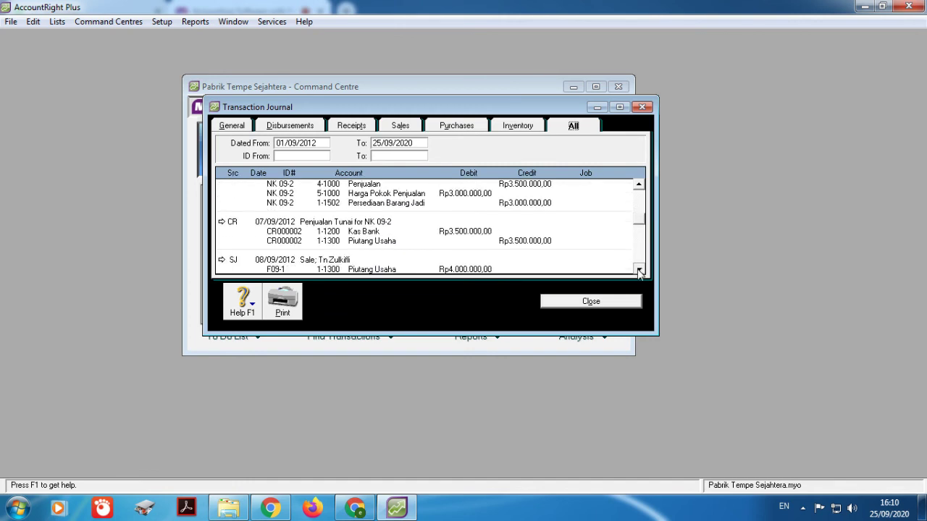
{"action": "left_click", "coordinate": [639, 270]}
{"action": "left_click", "coordinate": [639, 270]}
{"action": "left_click", "coordinate": [638, 271]}
{"action": "left_click", "coordinate": [639, 270]}
{"action": "left_click", "coordinate": [639, 270]}
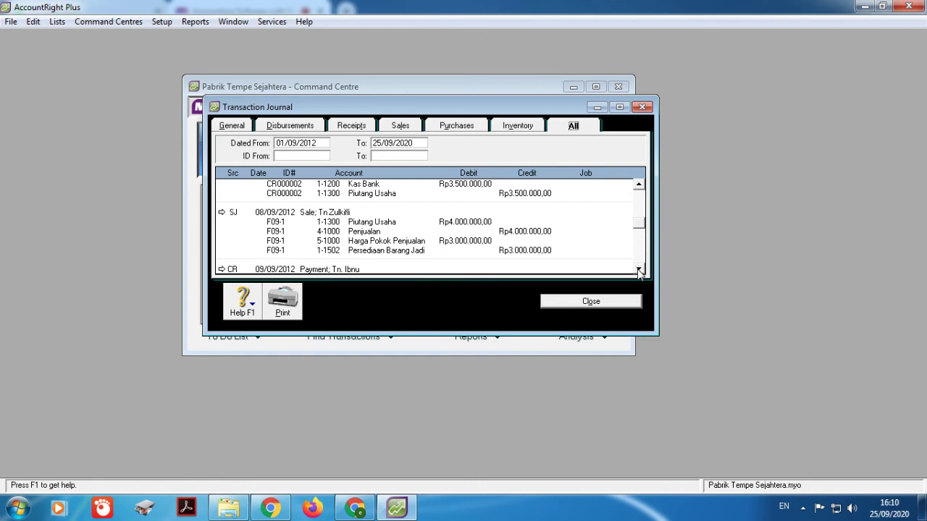
Step: Review the customer payment, sale and sales return entries dated 9 to 11 September 2012
{"action": "scroll", "coordinate": [429, 248], "scroll_direction": "down", "scroll_amount": 1}
{"action": "scroll", "coordinate": [430, 248], "scroll_direction": "down", "scroll_amount": 1}
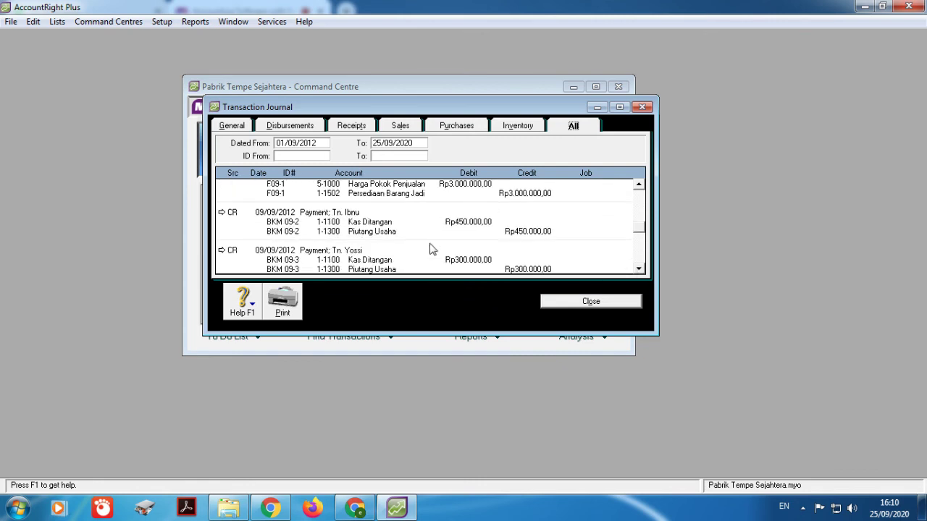
{"action": "scroll", "coordinate": [437, 233], "scroll_direction": "down", "scroll_amount": 2}
{"action": "scroll", "coordinate": [438, 232], "scroll_direction": "down", "scroll_amount": 1}
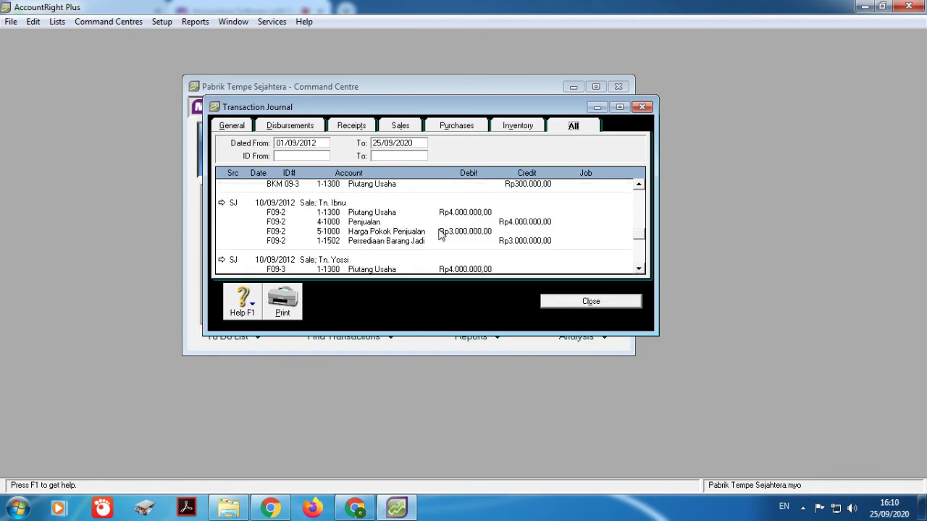
{"action": "scroll", "coordinate": [440, 234], "scroll_direction": "down", "scroll_amount": 2}
{"action": "scroll", "coordinate": [441, 236], "scroll_direction": "down", "scroll_amount": 2}
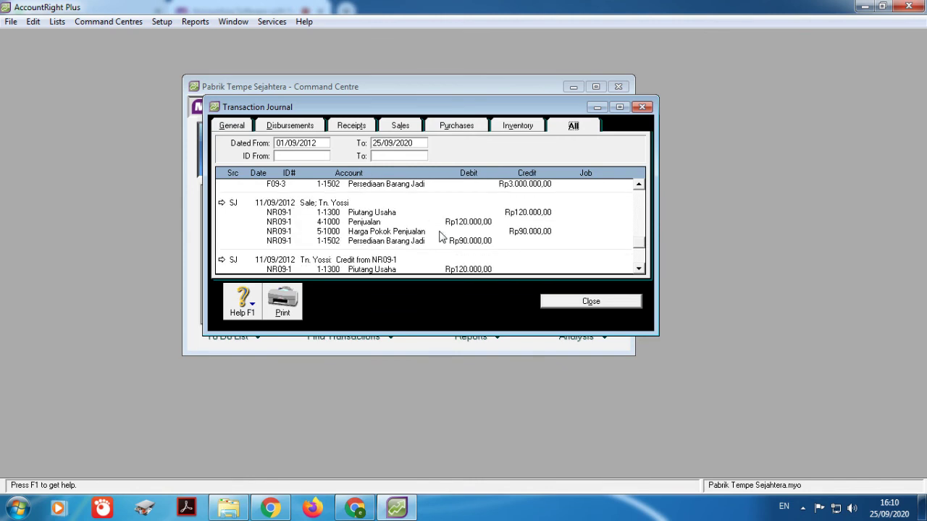
{"action": "scroll", "coordinate": [438, 235], "scroll_direction": "down", "scroll_amount": 1}
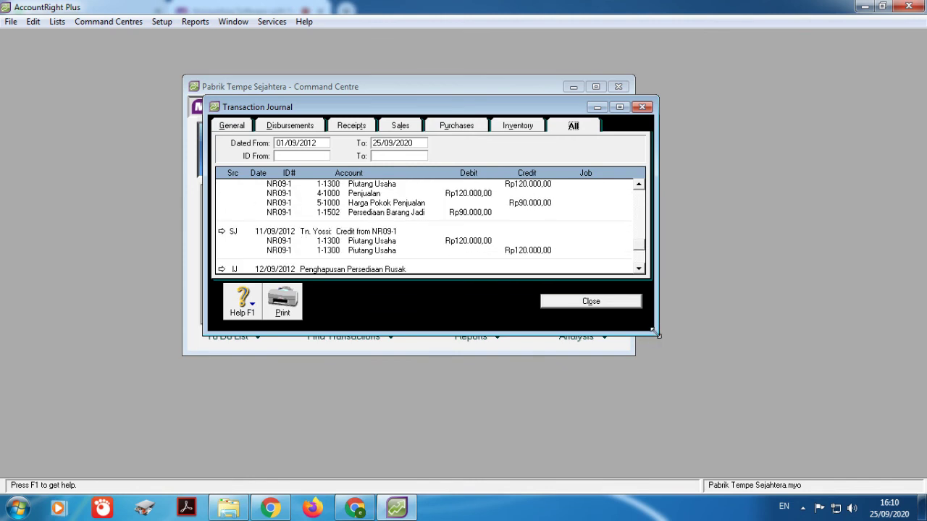
Step: Enlarge the transaction journal window to examine the inventory and general entries dated 12 and 13 September 2012, and close the journal
{"action": "left_click_drag", "start_coordinate": [657, 334], "coordinate": [717, 457]}
{"action": "scroll", "coordinate": [650, 259], "scroll_direction": "down", "scroll_amount": 1}
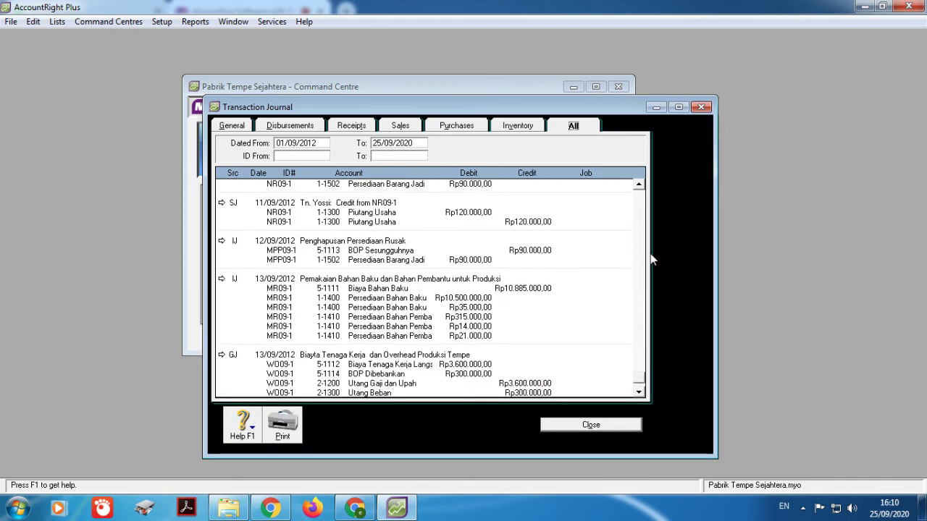
{"action": "scroll", "coordinate": [650, 259], "scroll_direction": "down", "scroll_amount": 1}
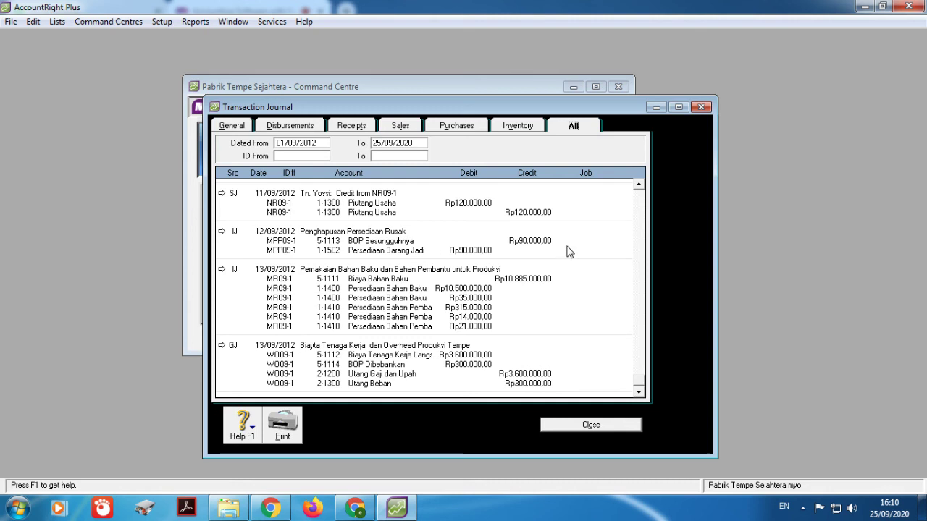
{"action": "scroll", "coordinate": [568, 251], "scroll_direction": "up", "scroll_amount": 3}
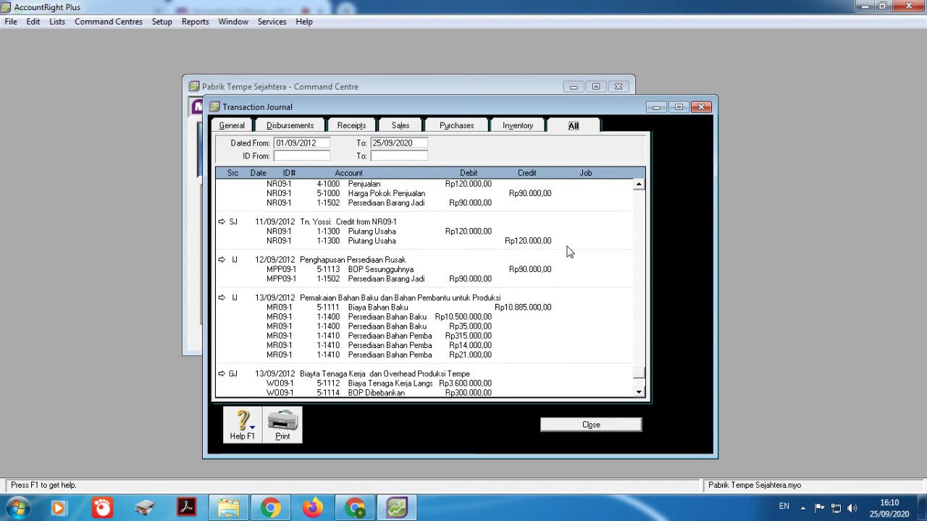
{"action": "left_click", "coordinate": [701, 107]}
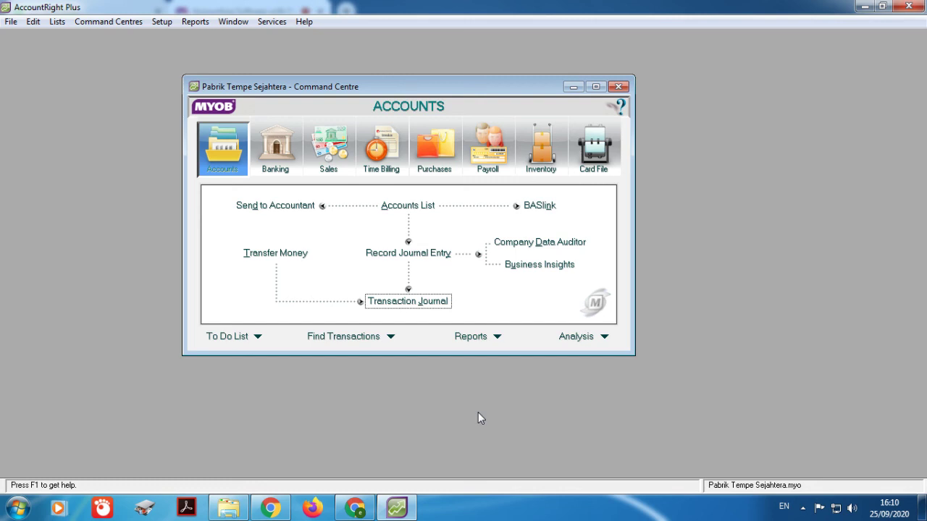
{"action": "left_click", "coordinate": [355, 508]}
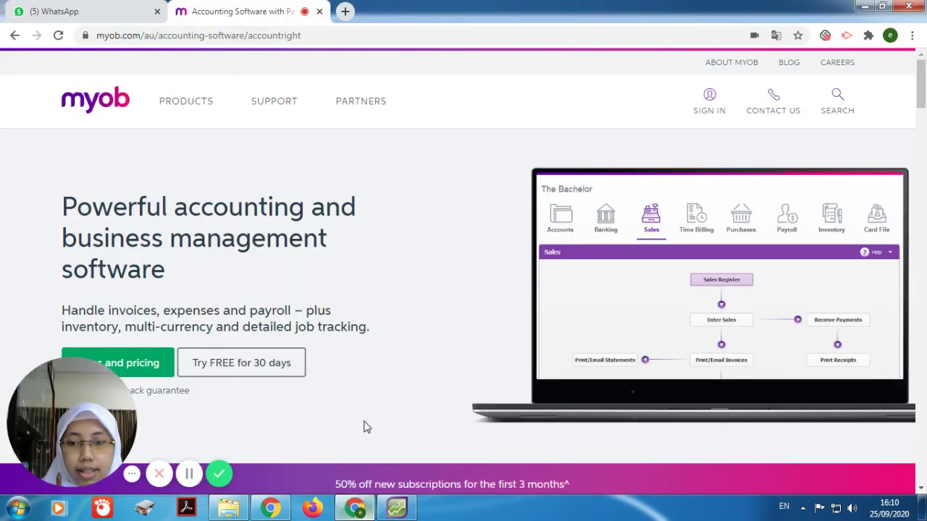